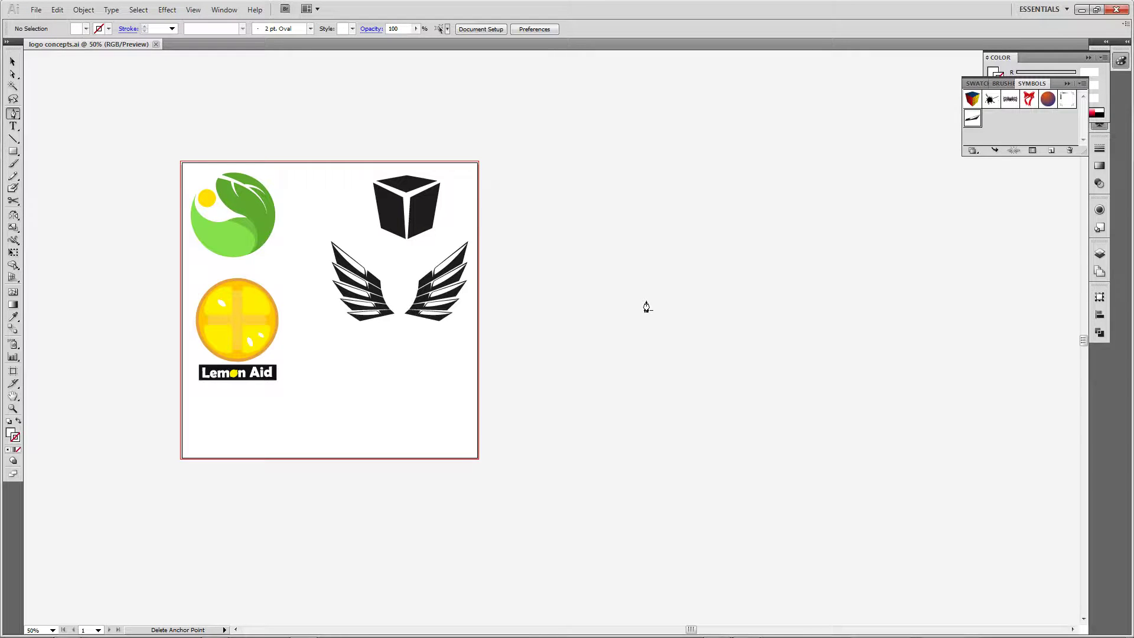
Pan the canvas right and switch to the Artboard tool.
scroll(443, 322, right, 1)
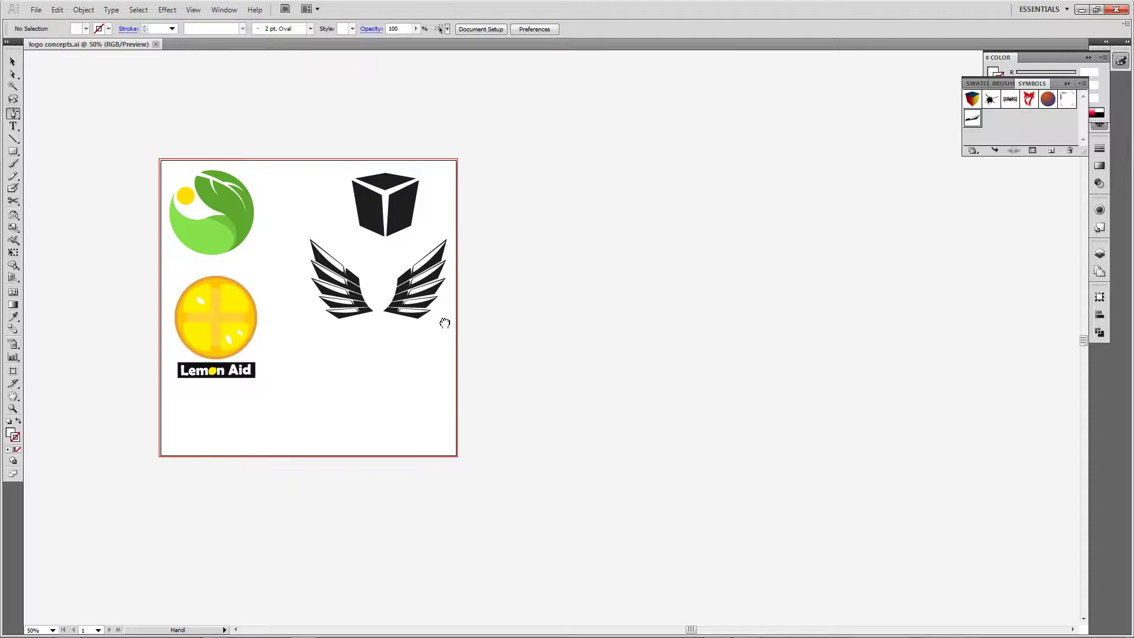
scroll(419, 324, right, 1)
scroll(405, 321, right, 3)
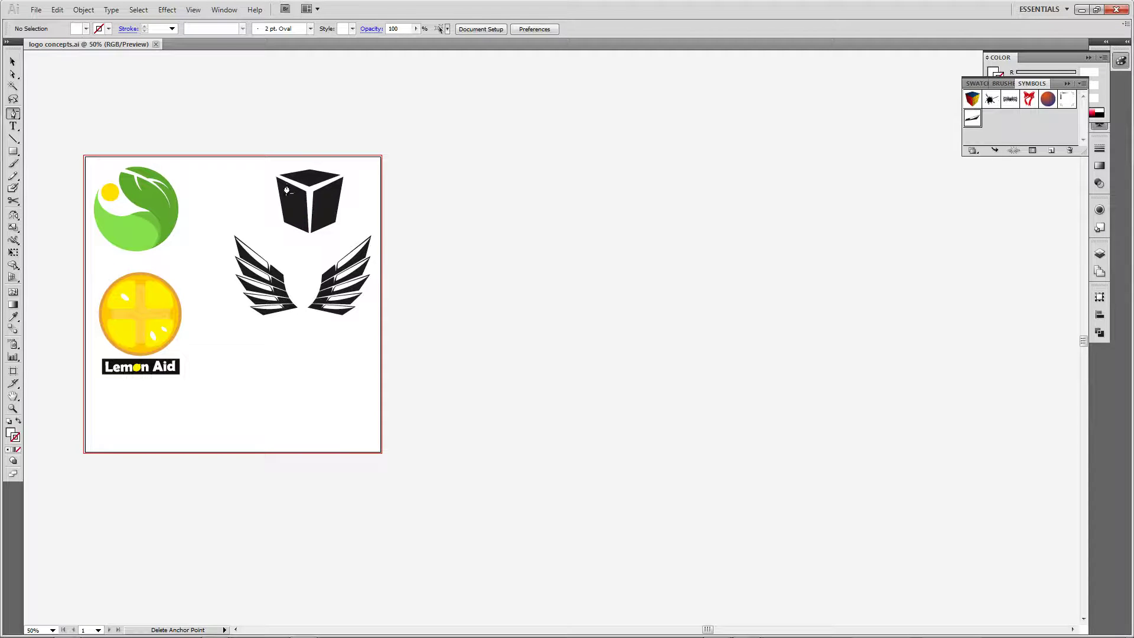
click(13, 372)
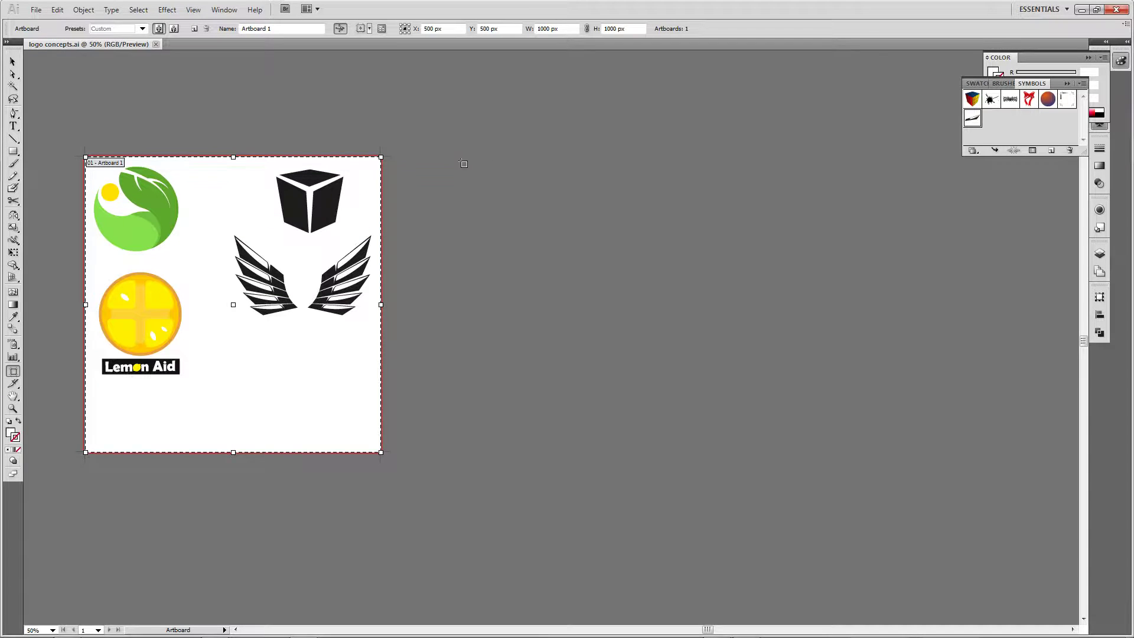
Draw a 1022 × 1022 px Artboard 2 right of Artboard 1, exit artboard editing, zoom out.
drag(465, 164, 765, 458)
drag(802, 326, 654, 387)
key(ctrl+plus)
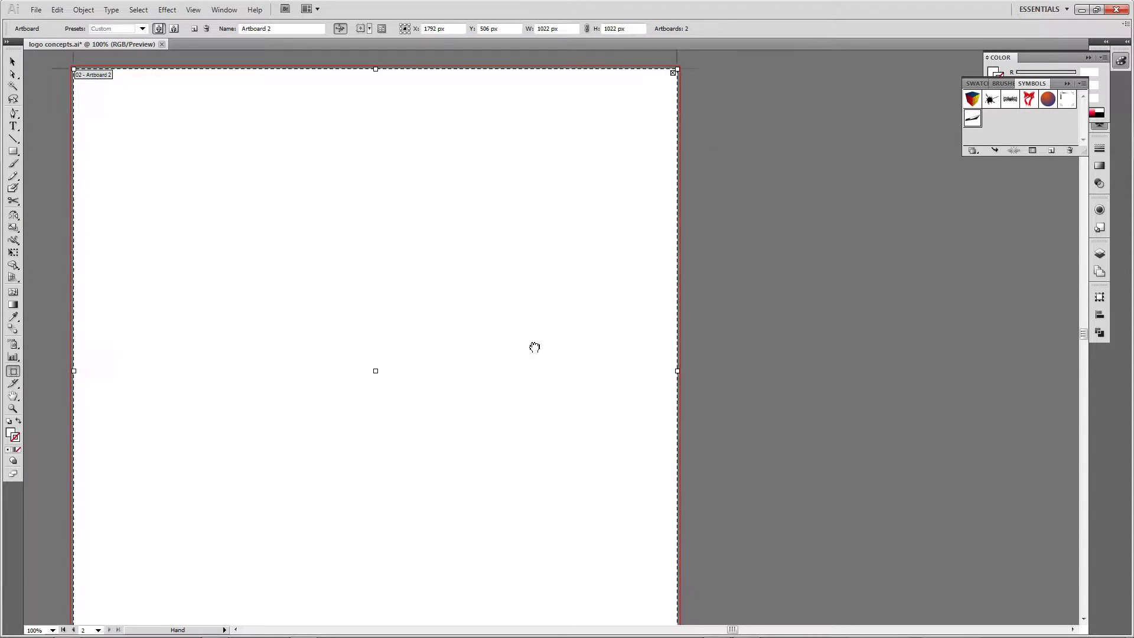
key(v)
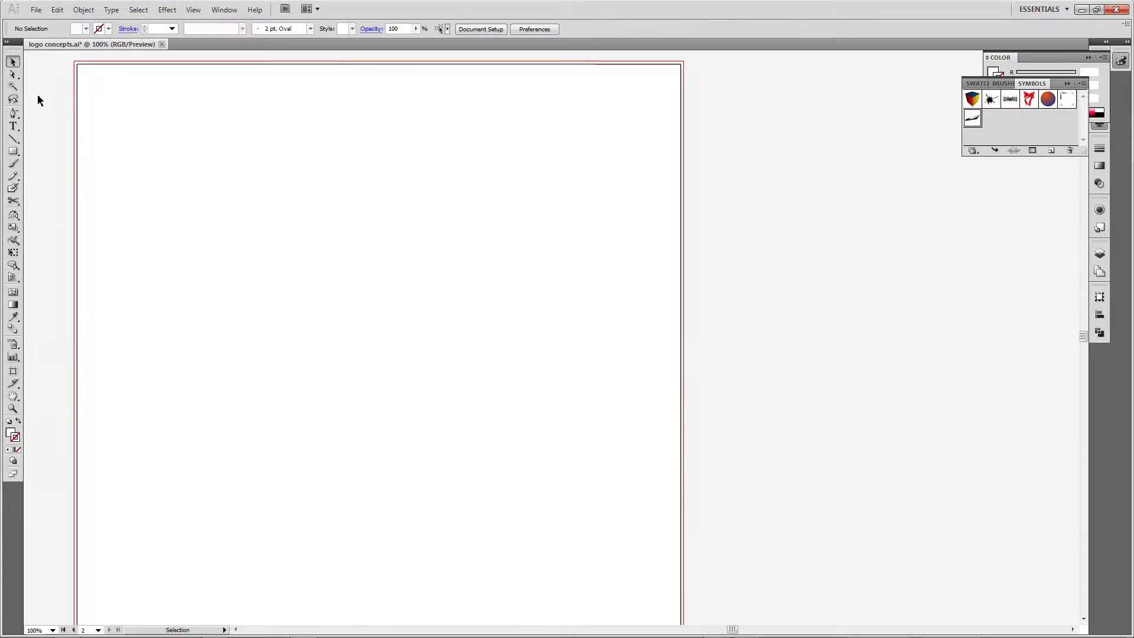
drag(129, 164, 199, 170)
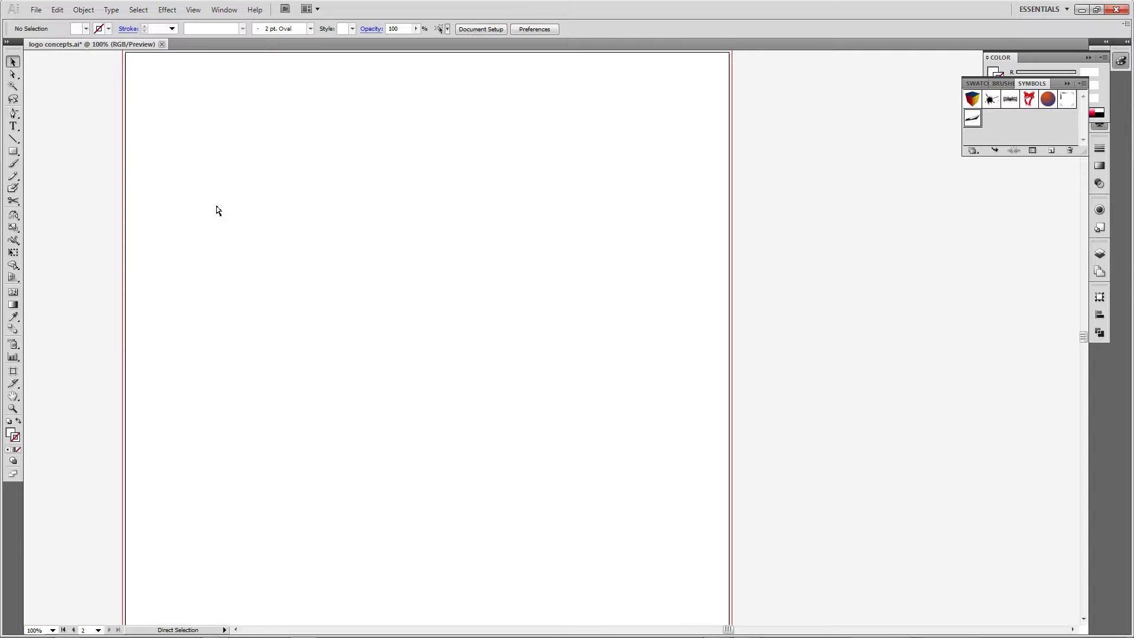
key(ctrl+minus)
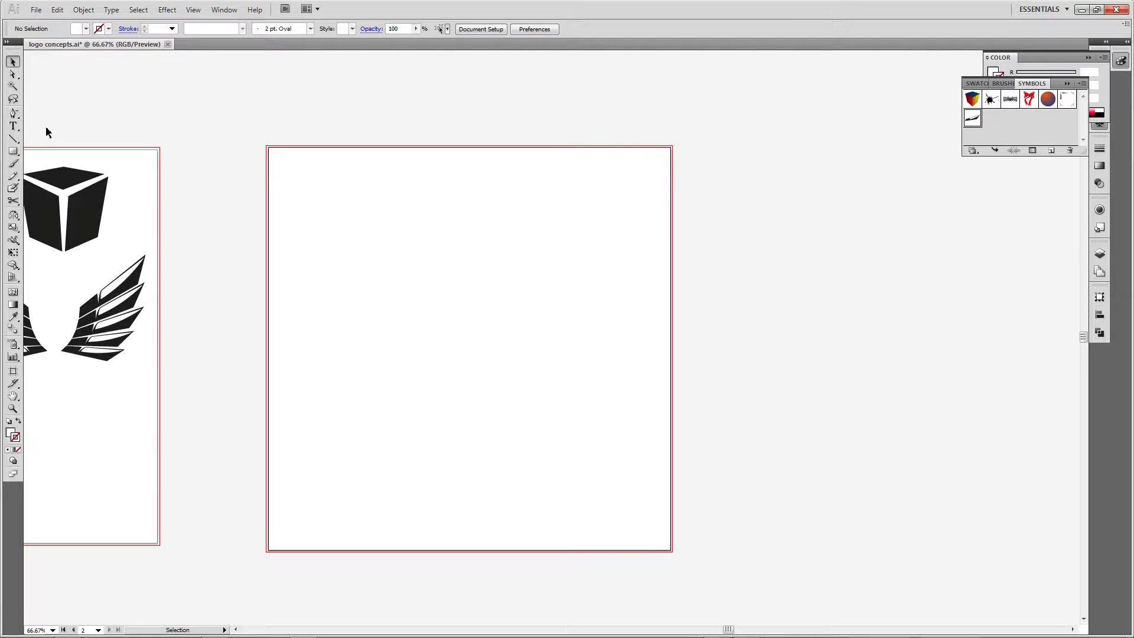
Choose the standard Pen tool and set the fill colour to light blue #69D2F7.
drag(13, 113, 58, 118)
double_click(11, 435)
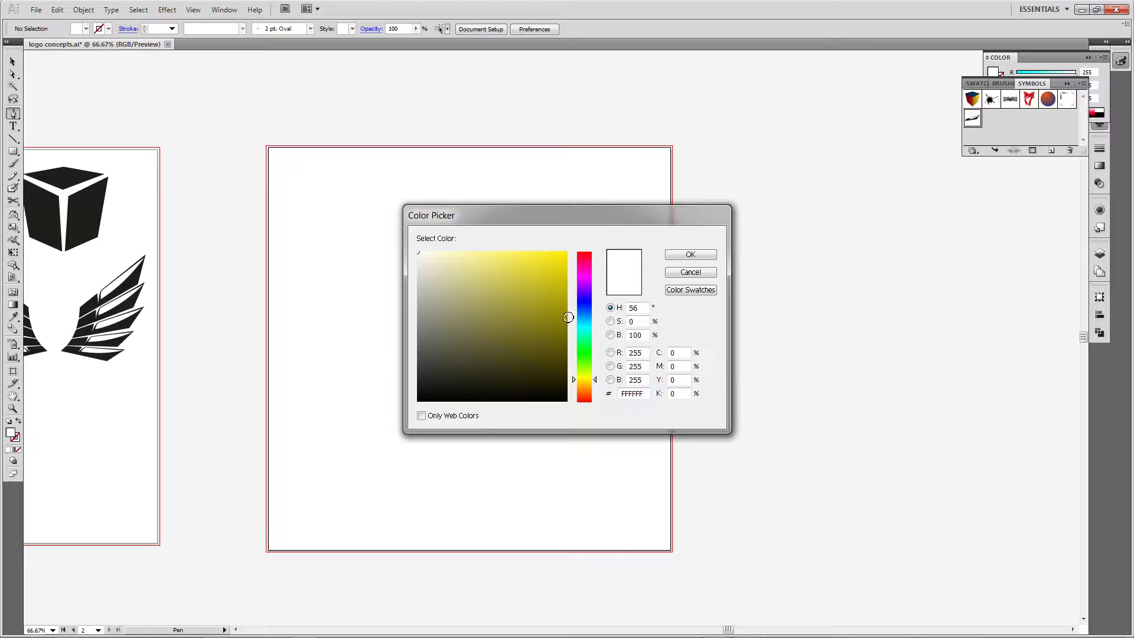
click(585, 320)
click(535, 288)
drag(535, 287, 505, 256)
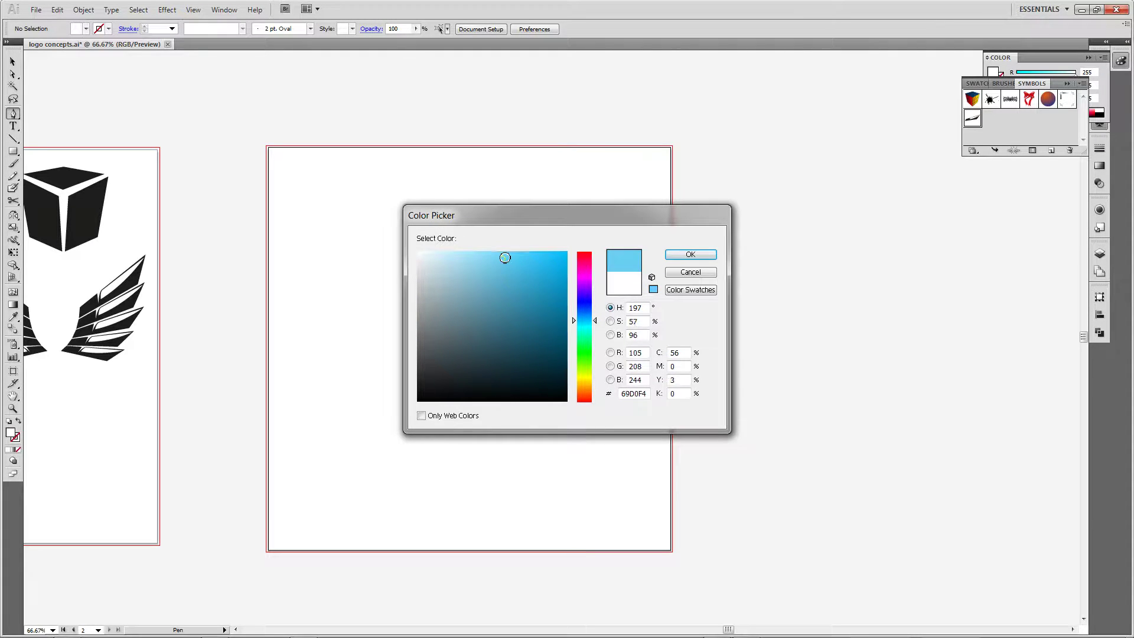
click(690, 254)
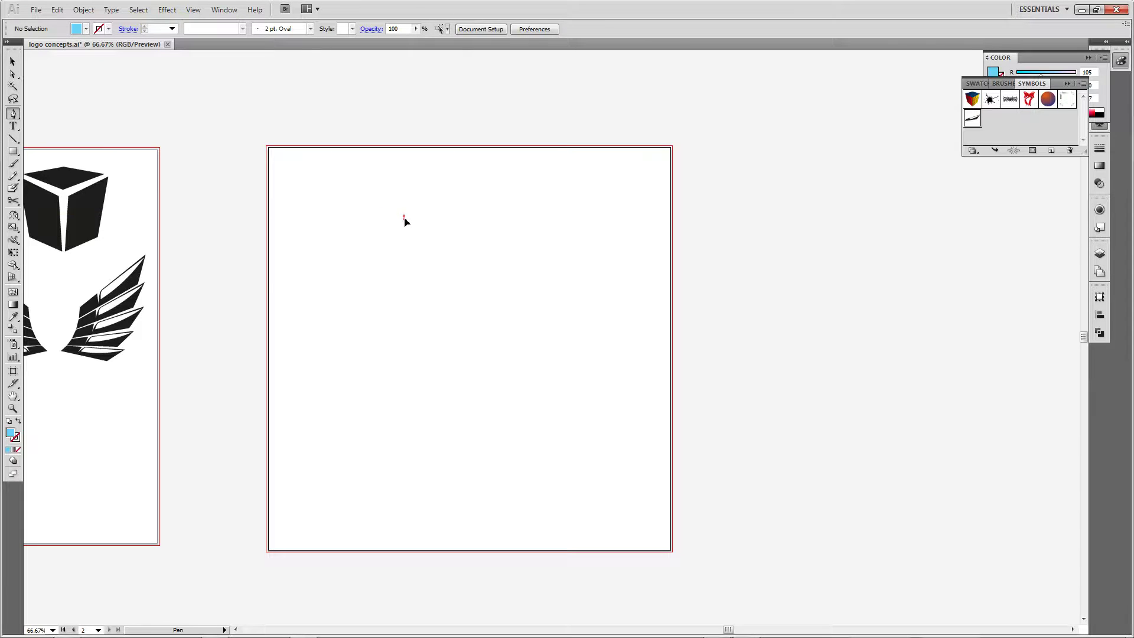
Pen-draw the open wine-glass profile from rim through bowl and stem to base, fill removed.
drag(403, 317, 425, 327)
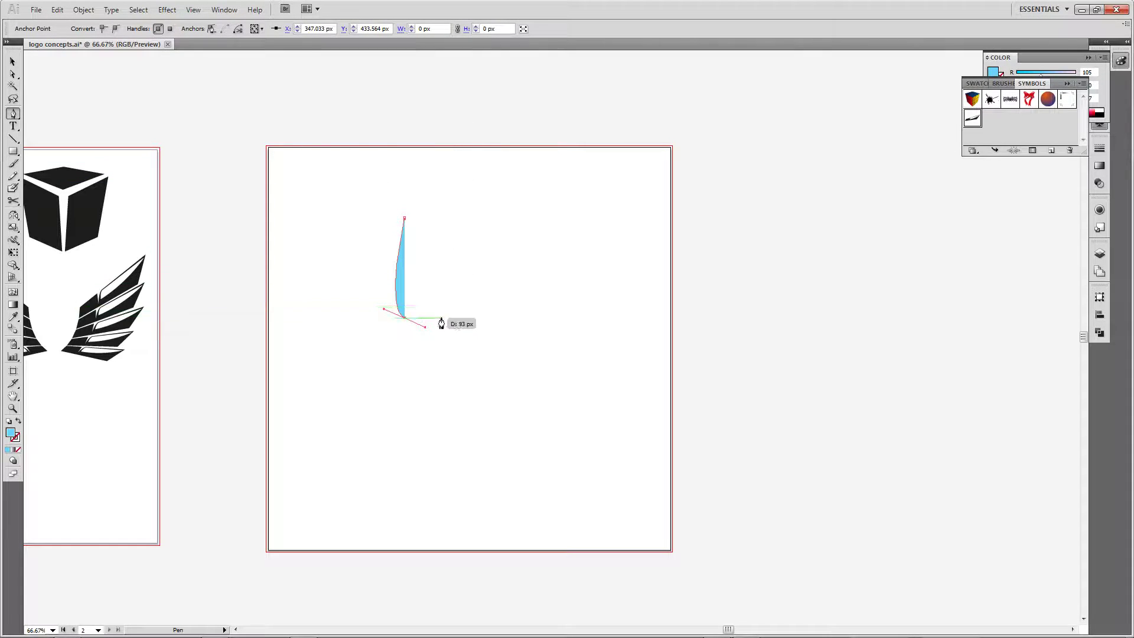
drag(437, 321, 447, 316)
key(ctrl+z)
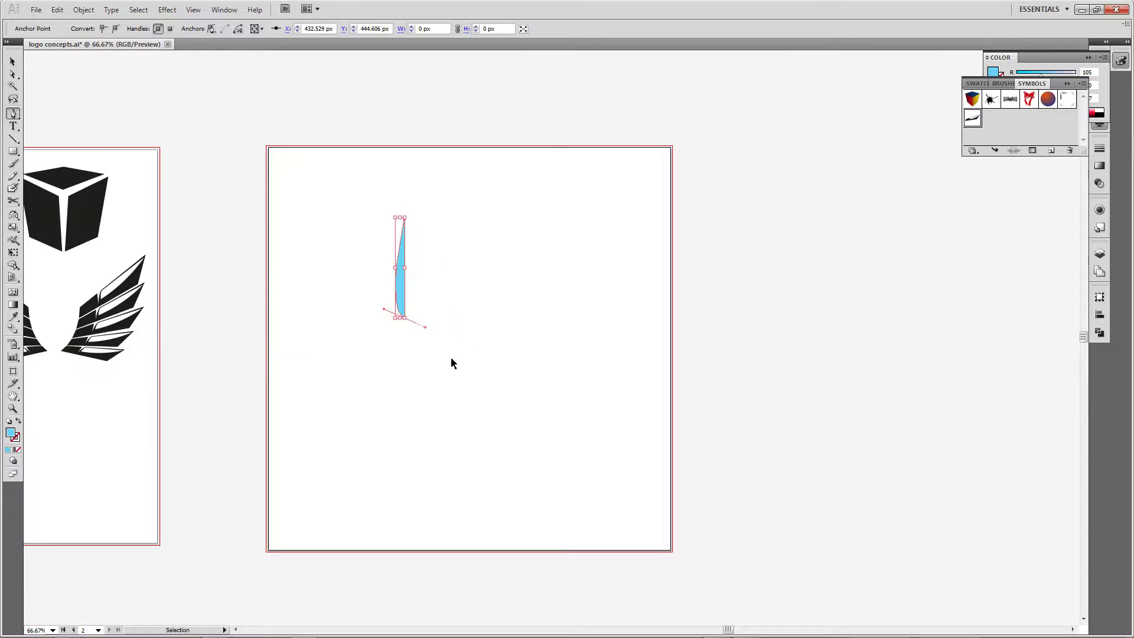
mouse_move(436, 331)
mouse_down()
mouse_move(433, 425)
mouse_move(419, 442)
mouse_move(395, 440)
mouse_up()
drag(395, 438, 443, 445)
click(448, 438)
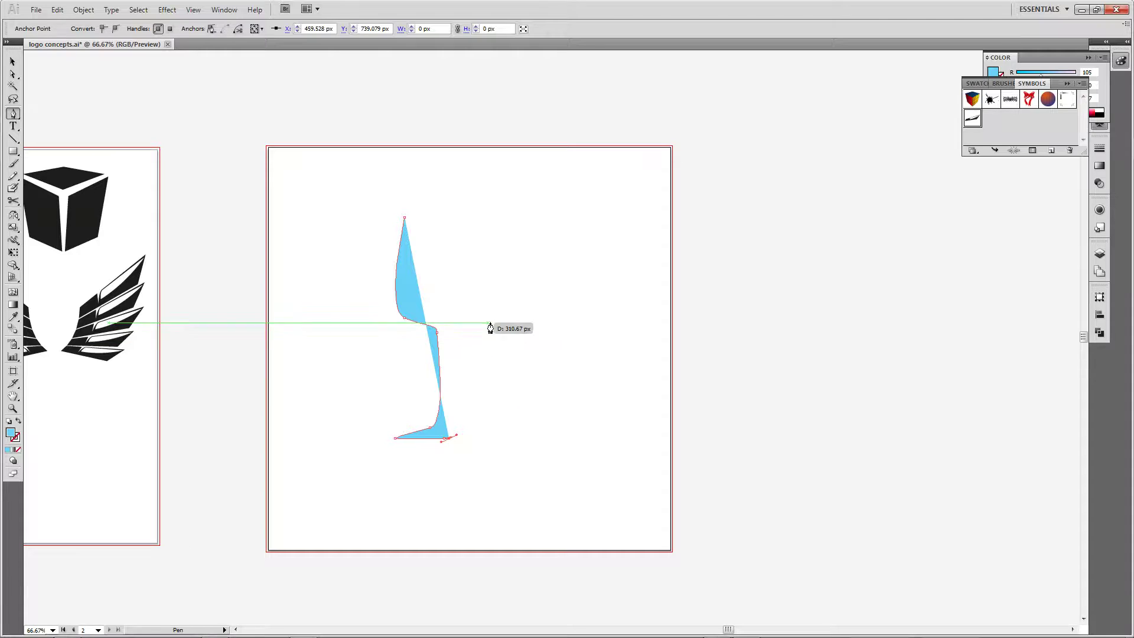
key(shift+x)
Use Direct Selection to move the bowl corner anchor and reshape the bowl-to-stem curve.
key(a)
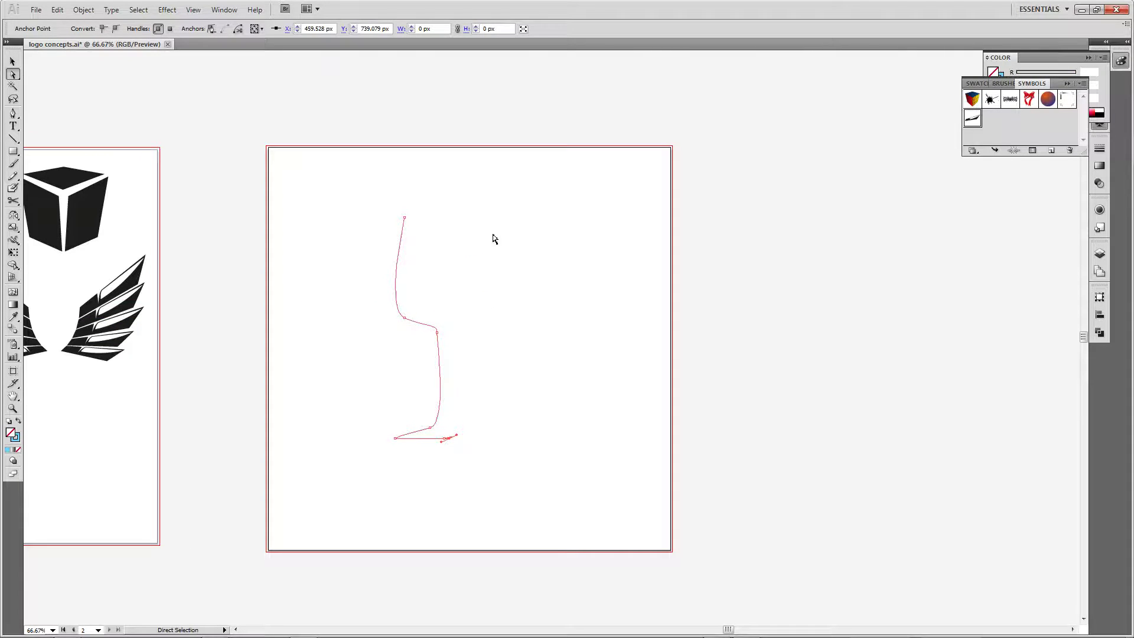
click(476, 416)
drag(448, 452, 451, 453)
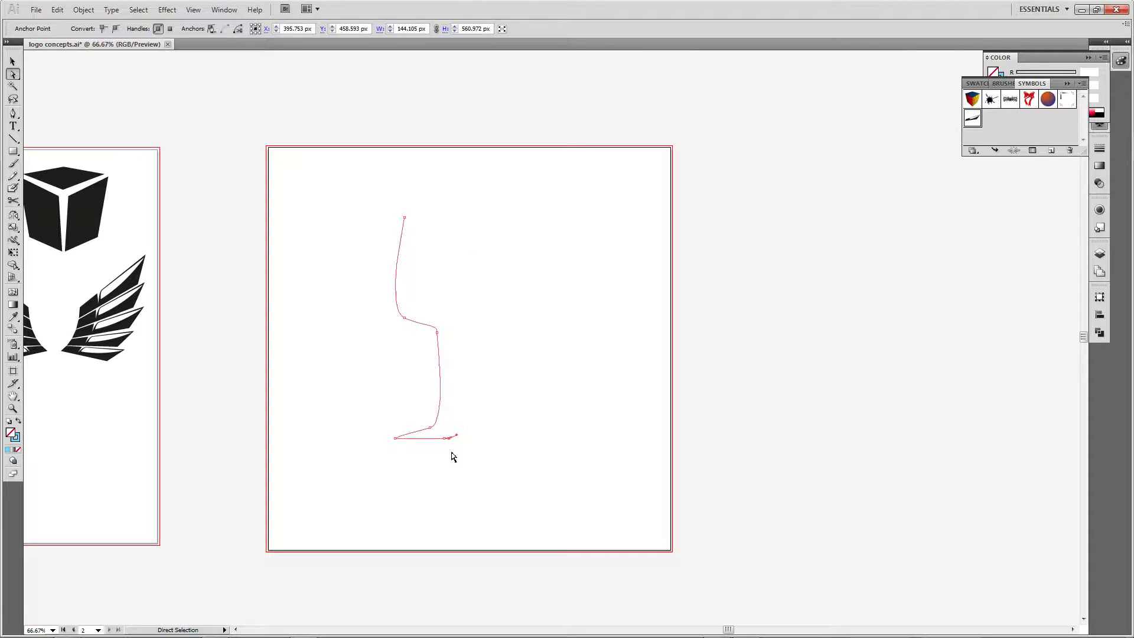
key(ctrl+a)
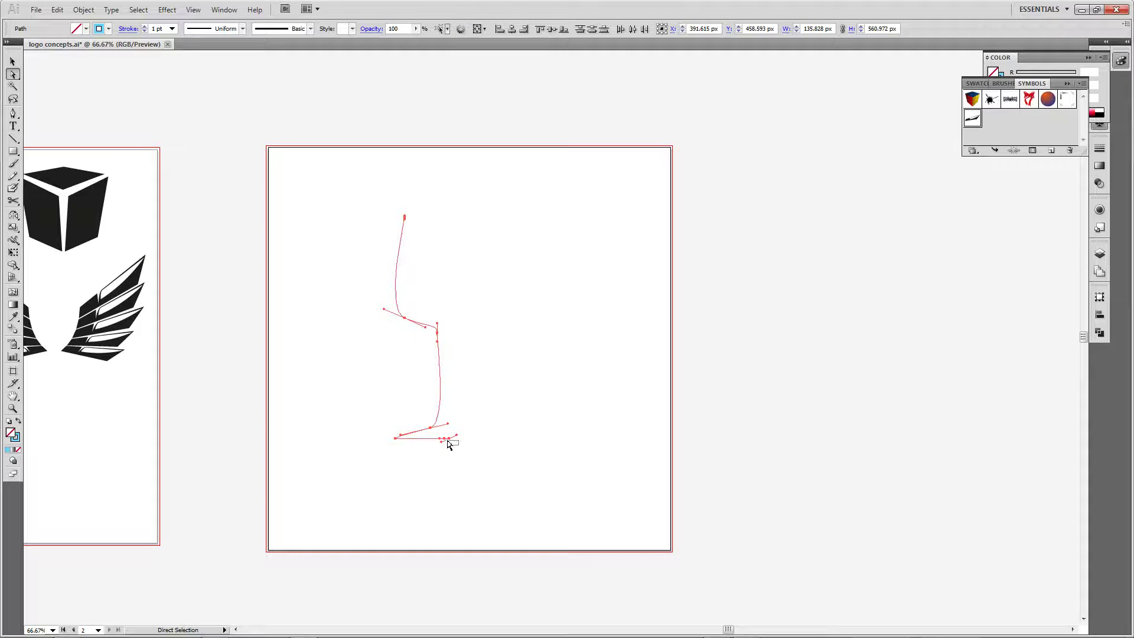
click(474, 467)
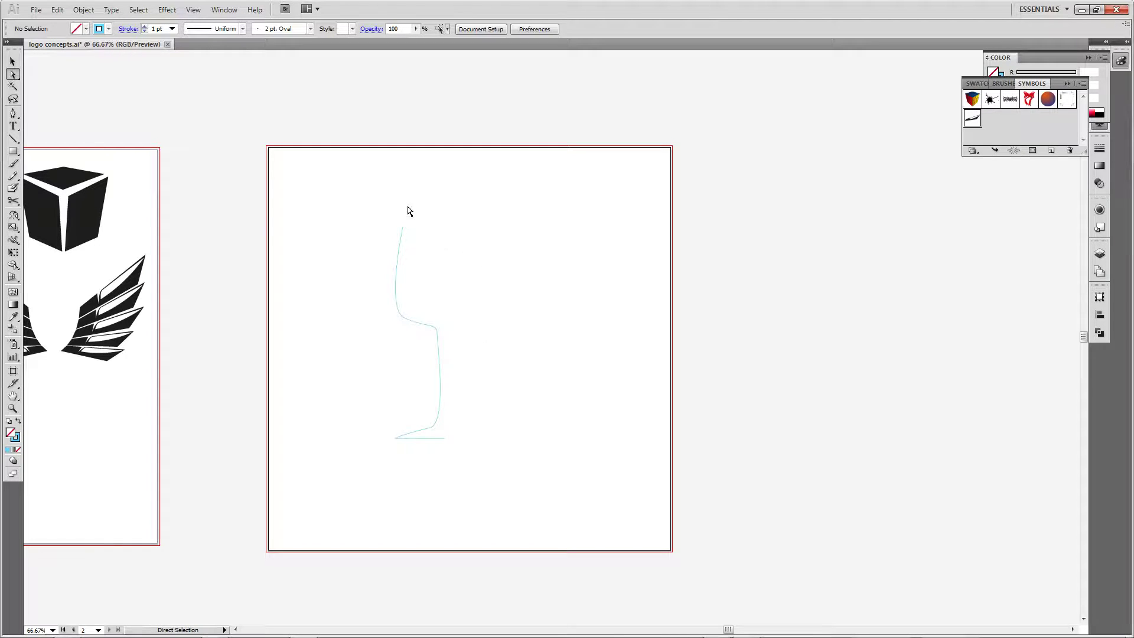
drag(406, 319, 402, 317)
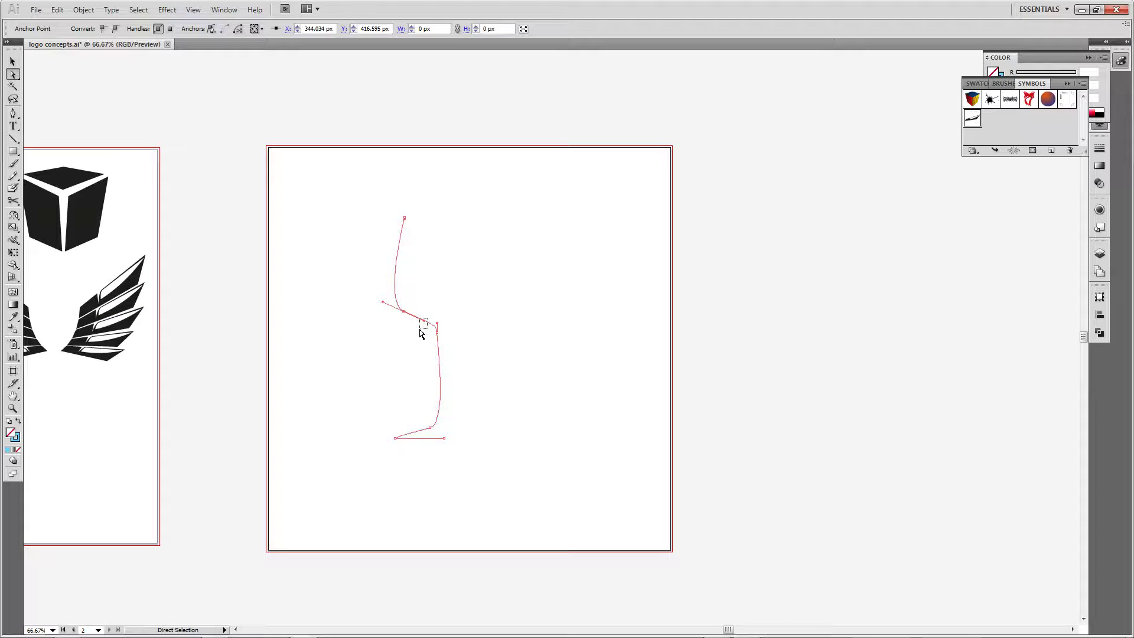
click(422, 330)
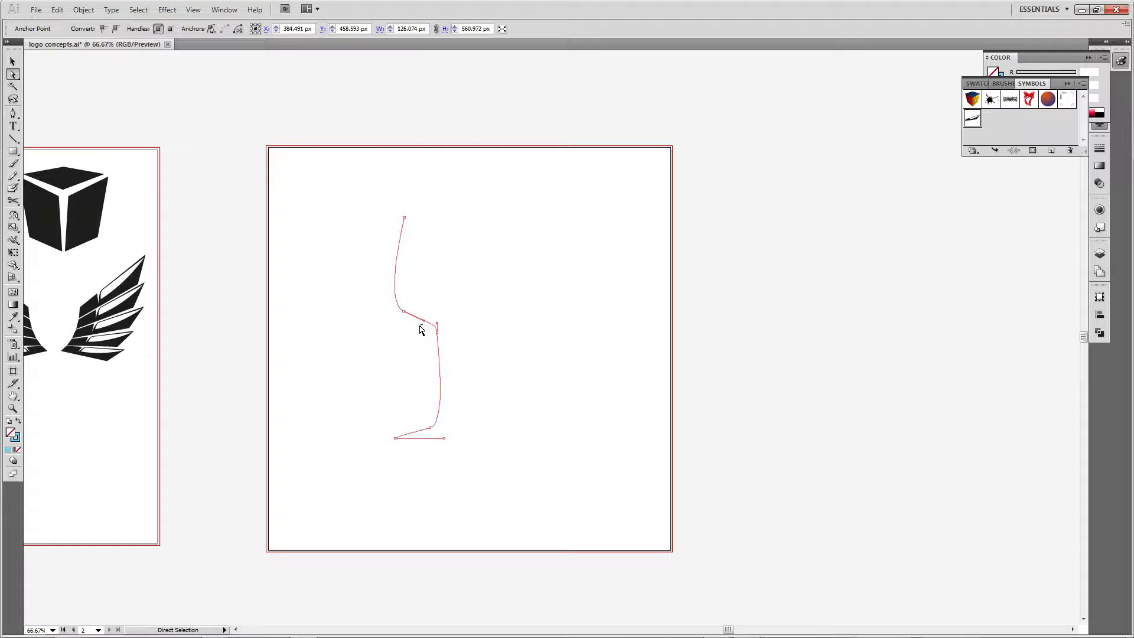
drag(420, 326, 426, 343)
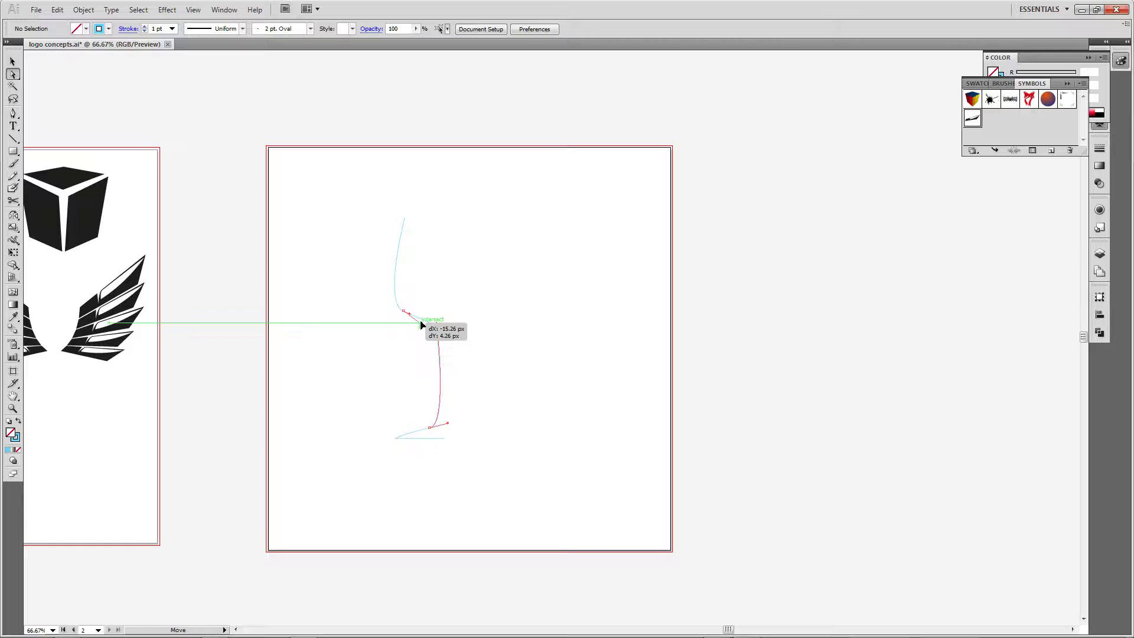
key(ctrl+z)
key(super+x)
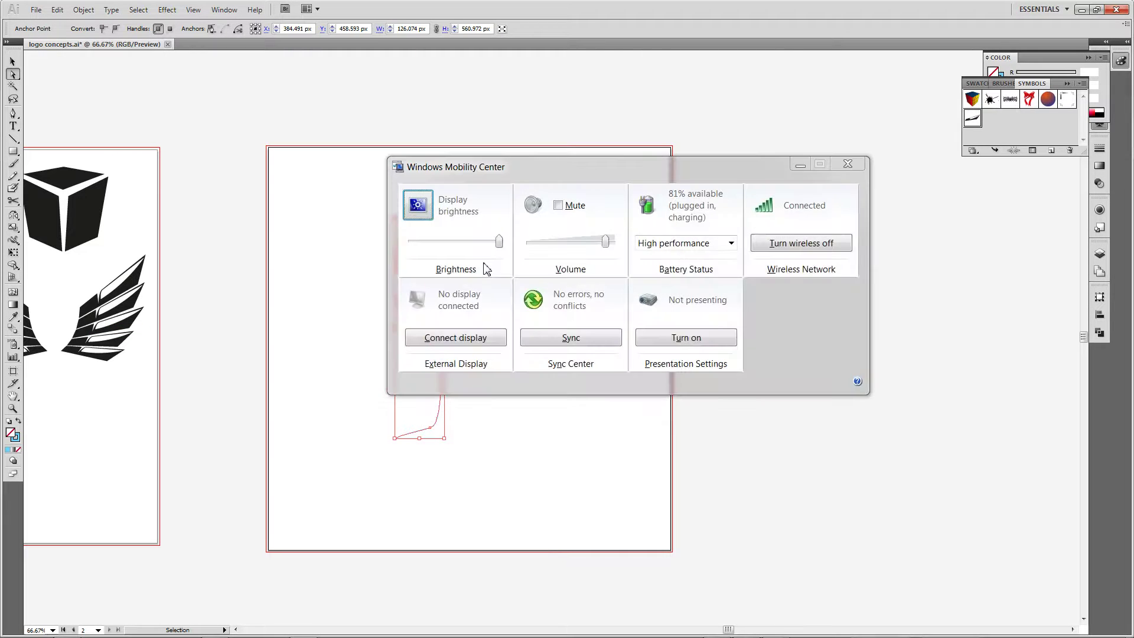
key(Escape)
click(486, 268)
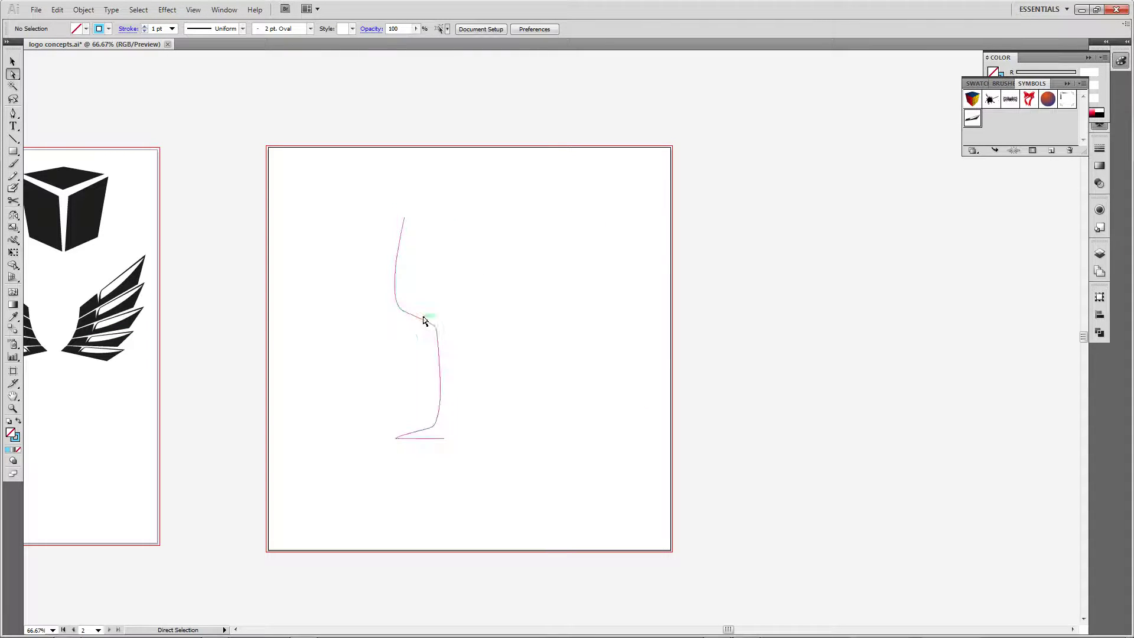
drag(422, 325, 411, 331)
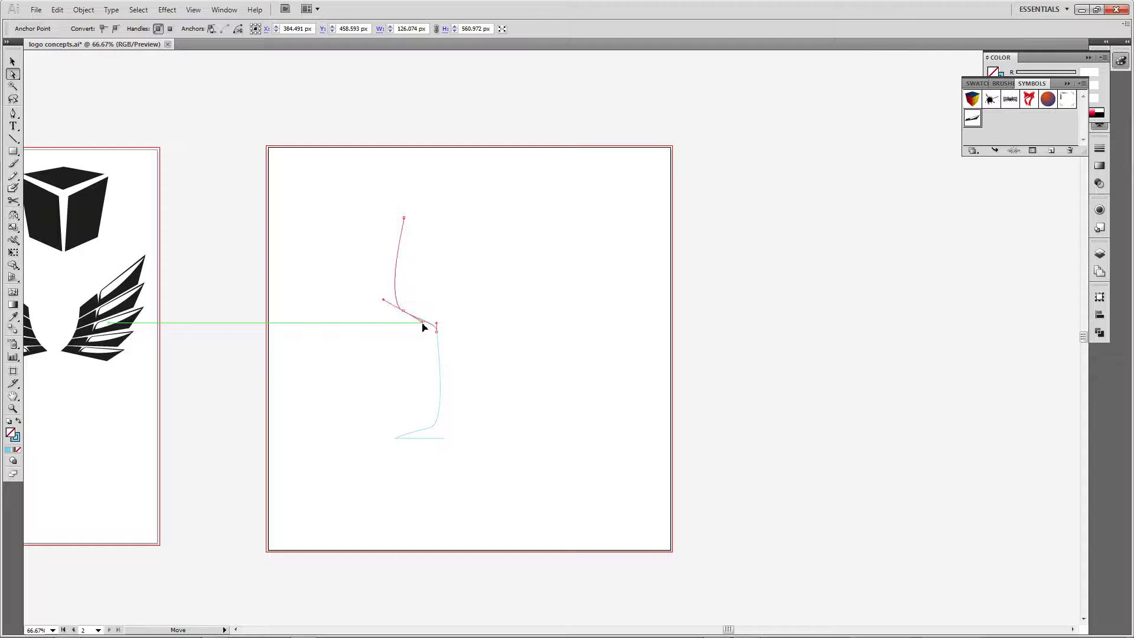
click(361, 282)
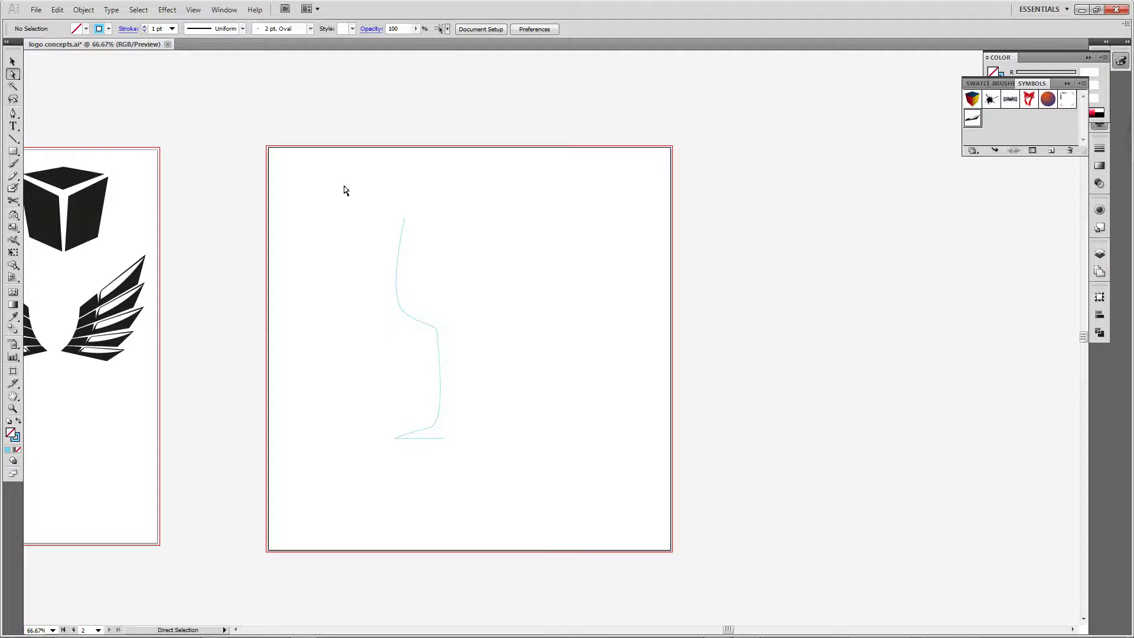
Select the whole glass profile path and open the Effect menu.
key(v)
drag(345, 188, 498, 467)
click(499, 472)
drag(346, 181, 480, 469)
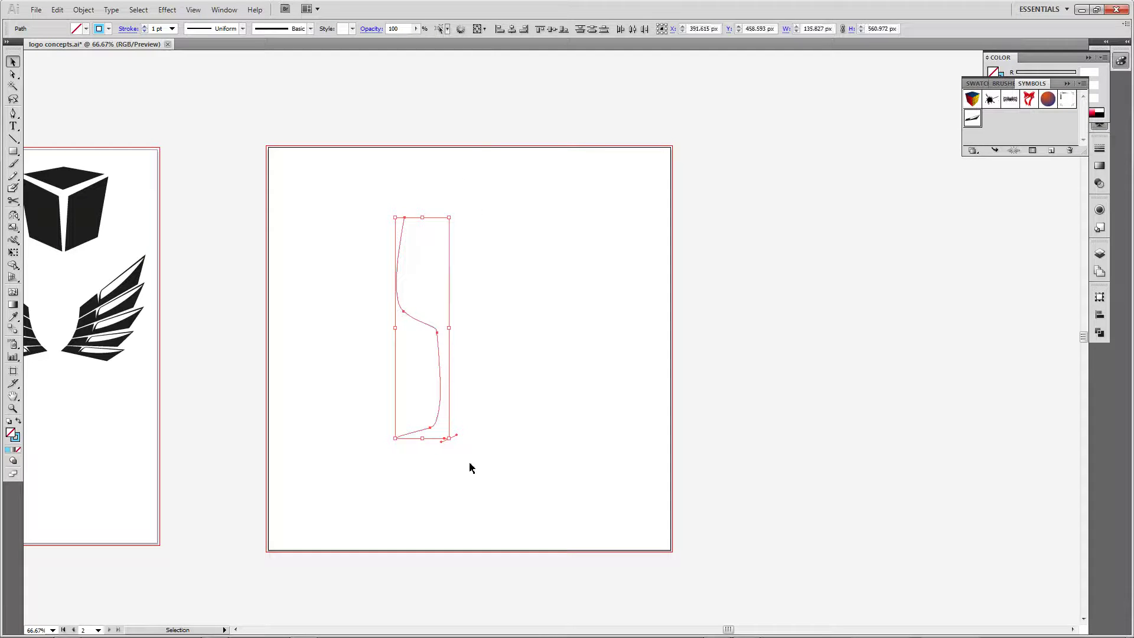
click(460, 462)
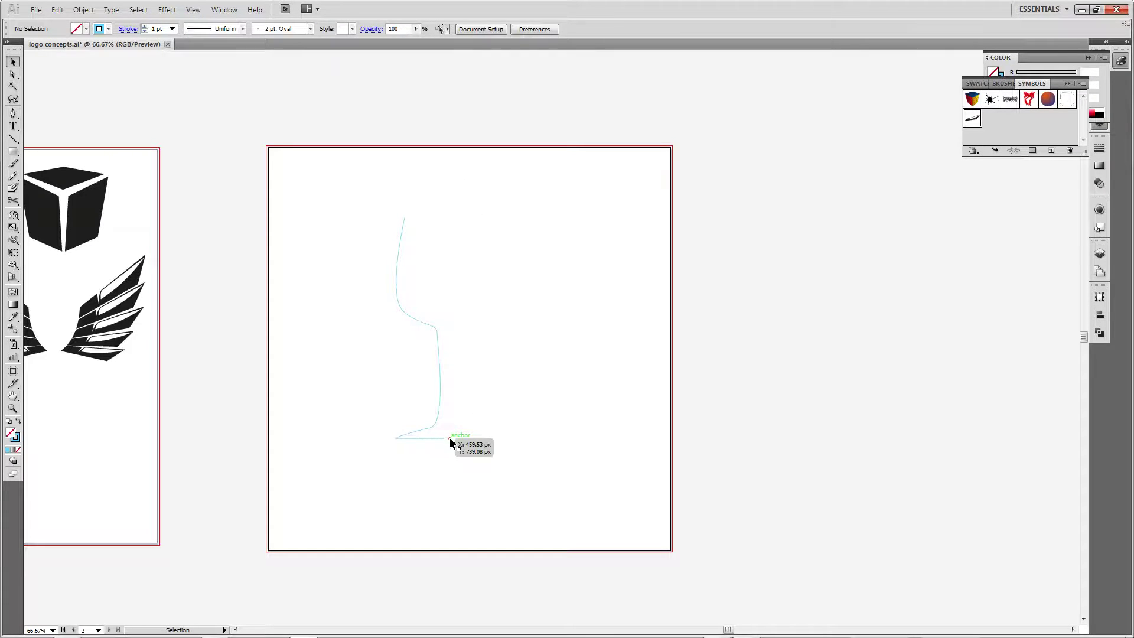
click(450, 441)
click(515, 461)
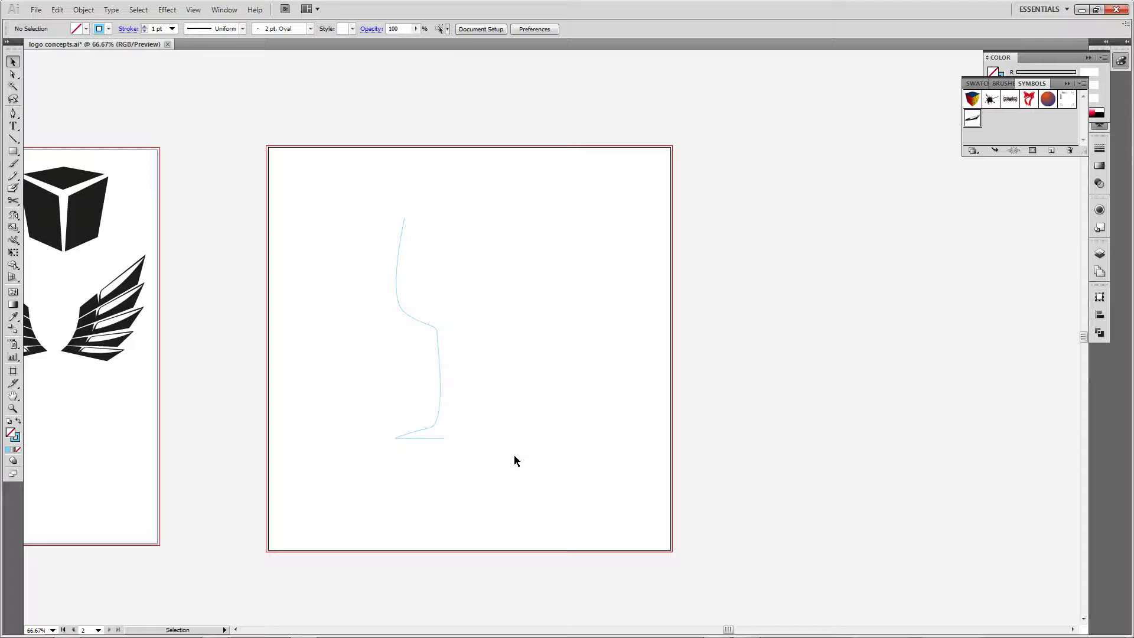
click(444, 439)
drag(359, 195, 505, 505)
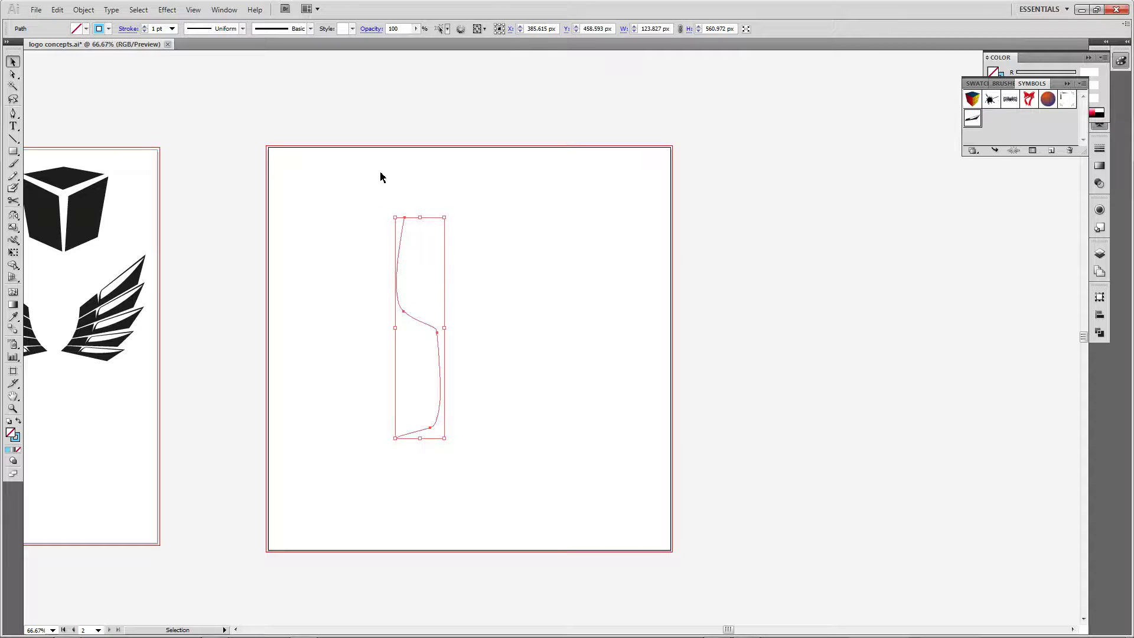
click(167, 9)
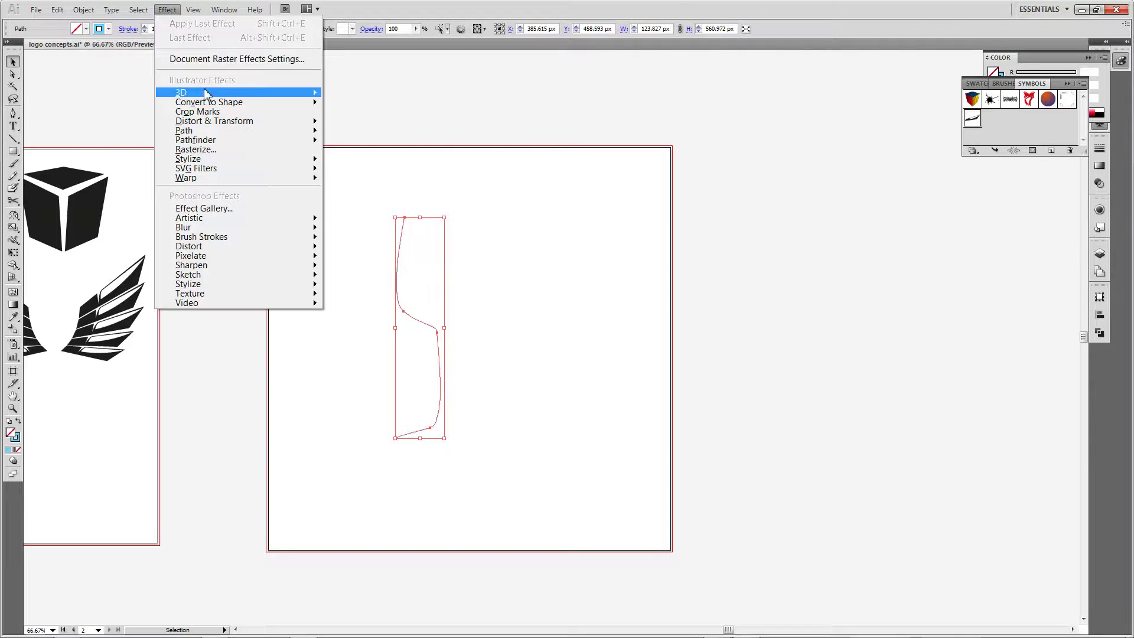
mouse_move(238, 92)
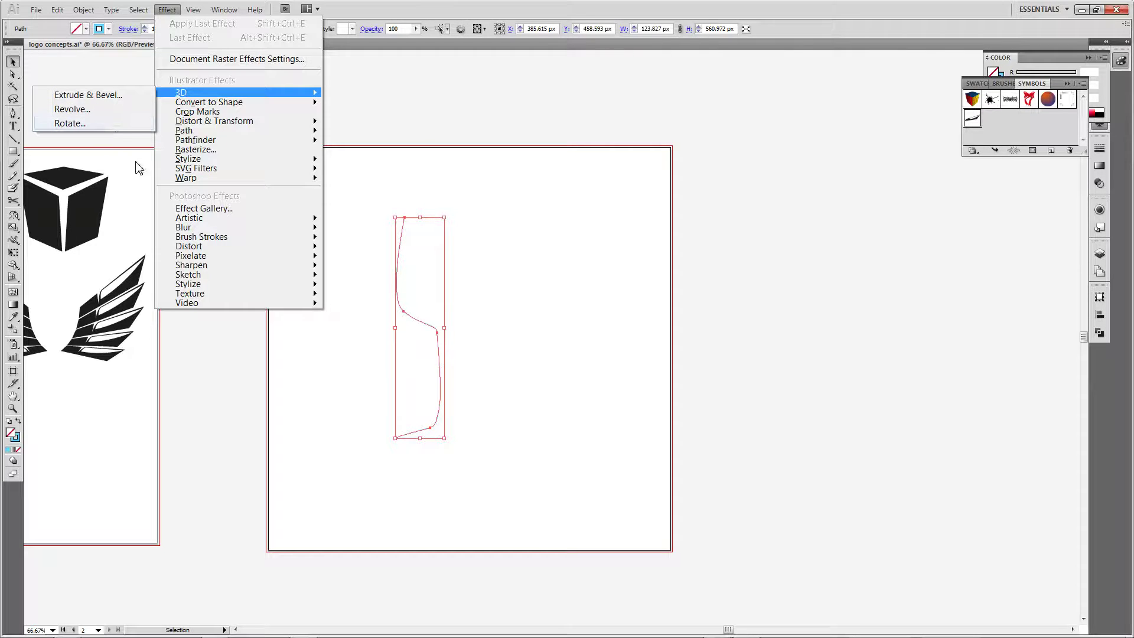
Open 3D Revolve with Preview on and revolve from the Right Edge.
click(108, 113)
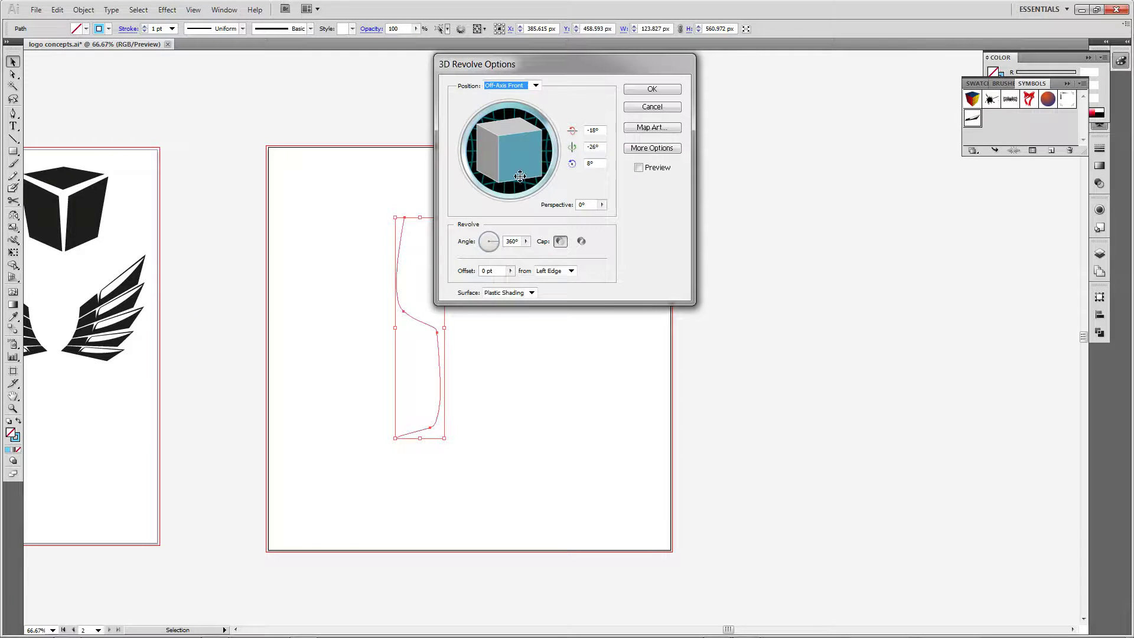
click(638, 168)
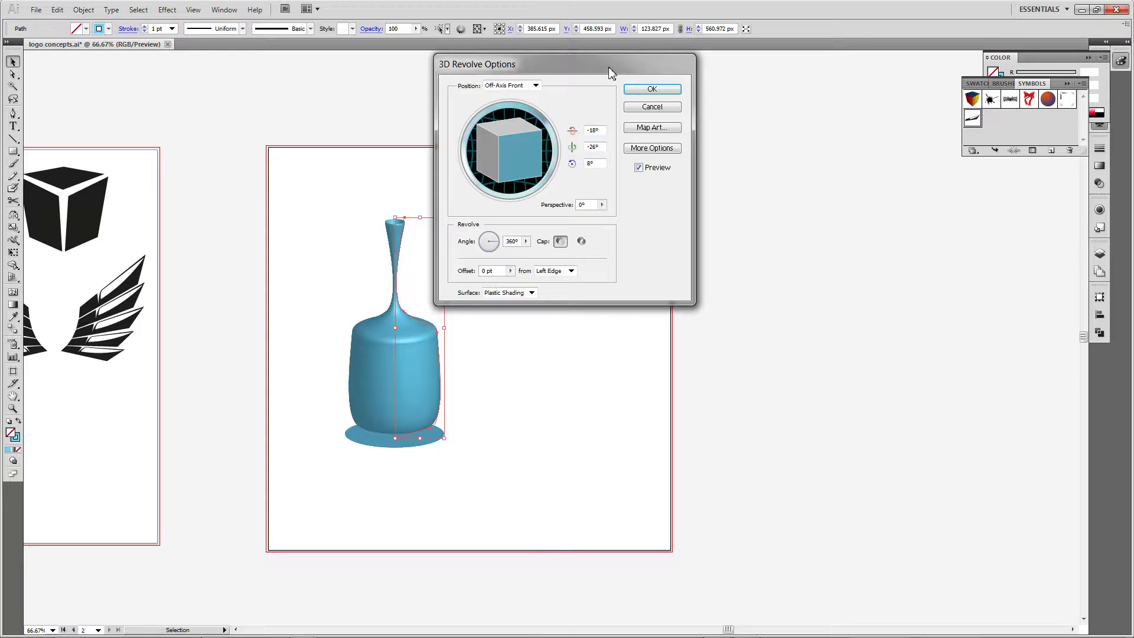
drag(610, 73, 809, 111)
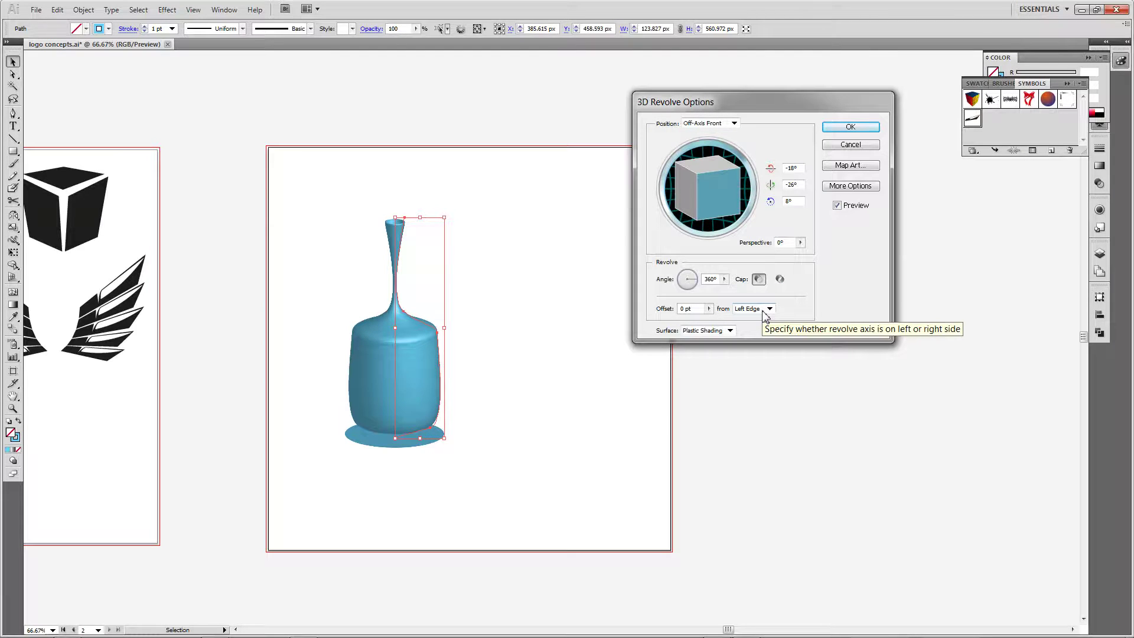
click(763, 312)
click(755, 324)
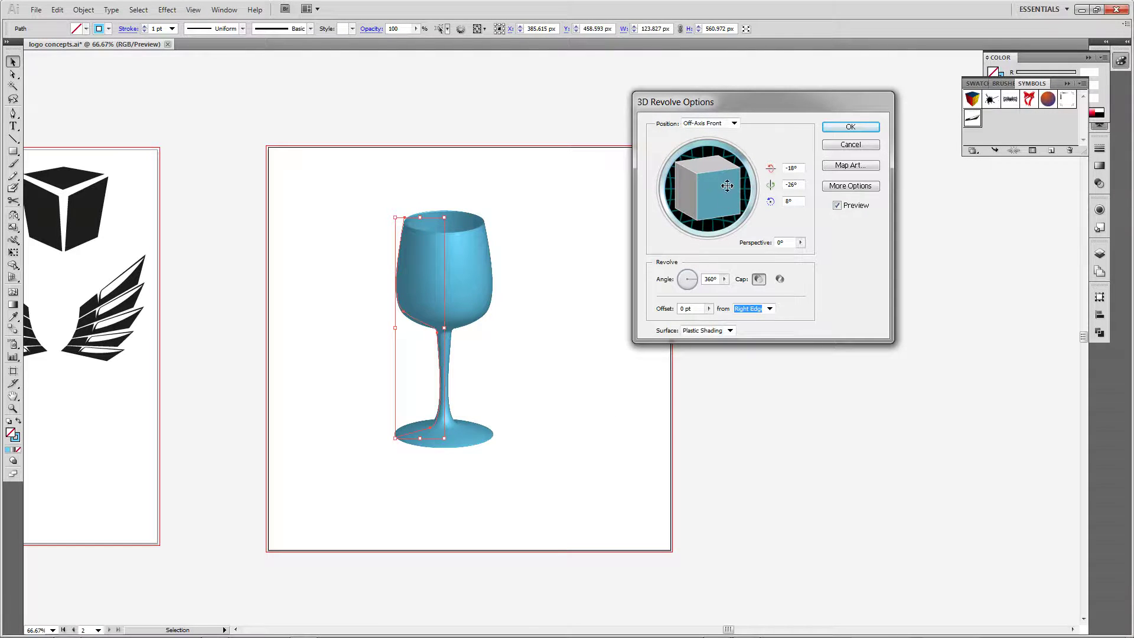
Tilt the glass with the track cube, set Perspective to 69°, and apply.
drag(727, 185, 715, 185)
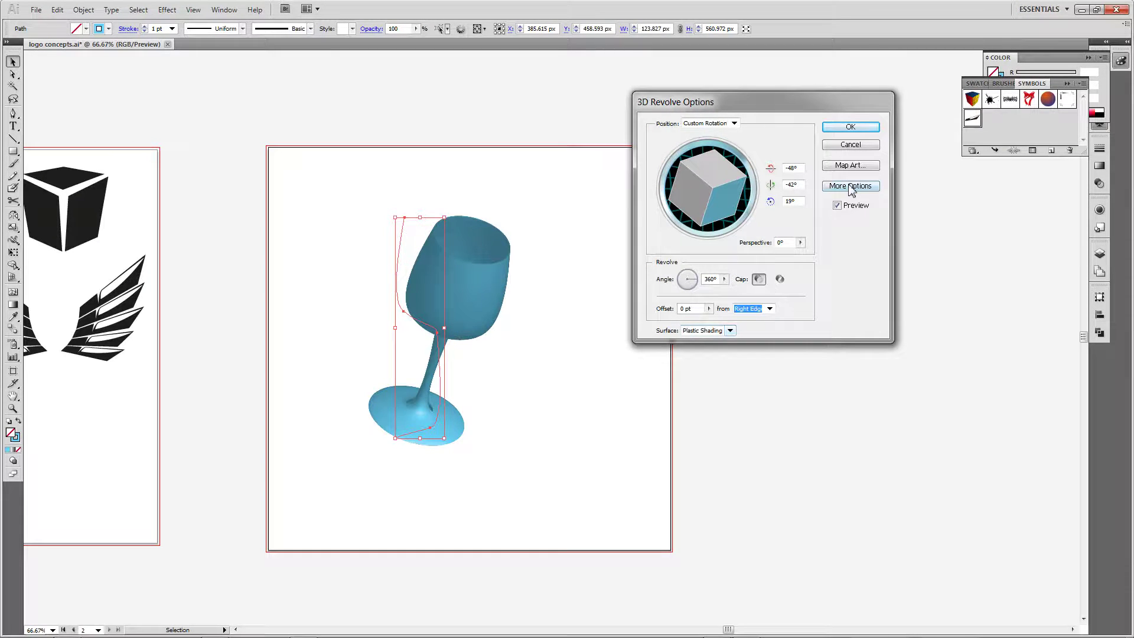
click(800, 243)
drag(801, 245, 767, 264)
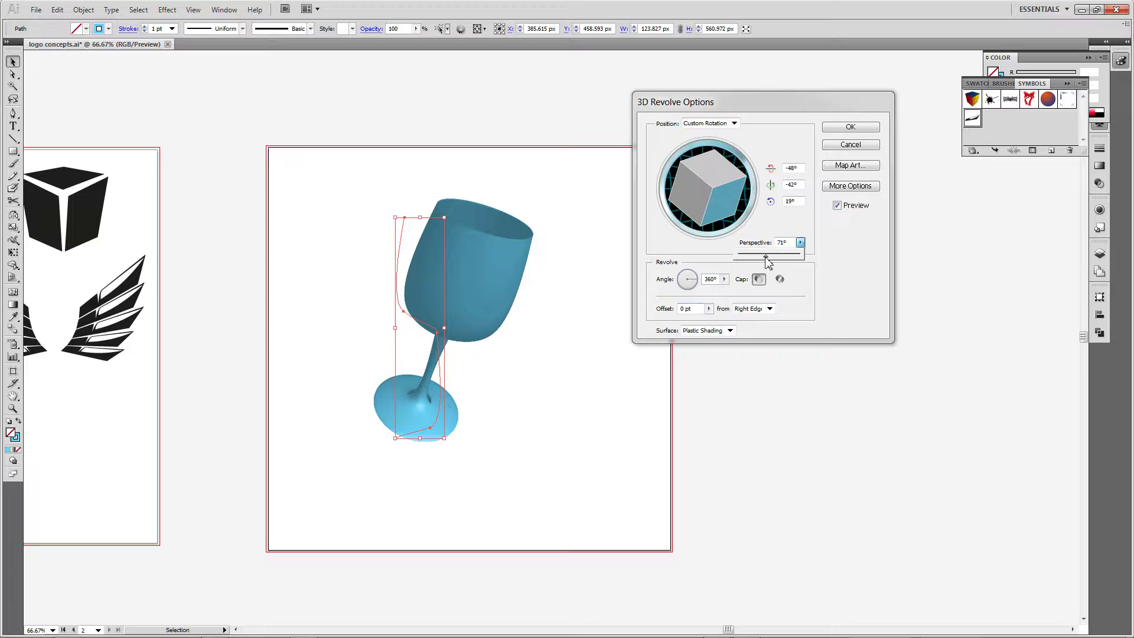
drag(766, 258, 765, 258)
drag(719, 173, 703, 194)
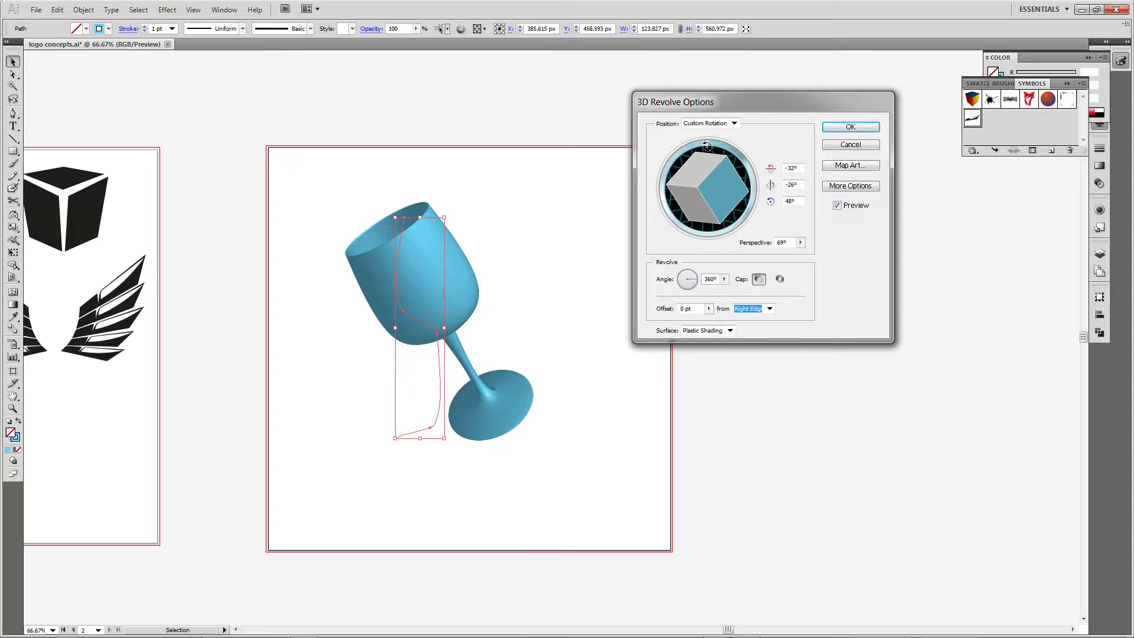
drag(706, 142, 714, 143)
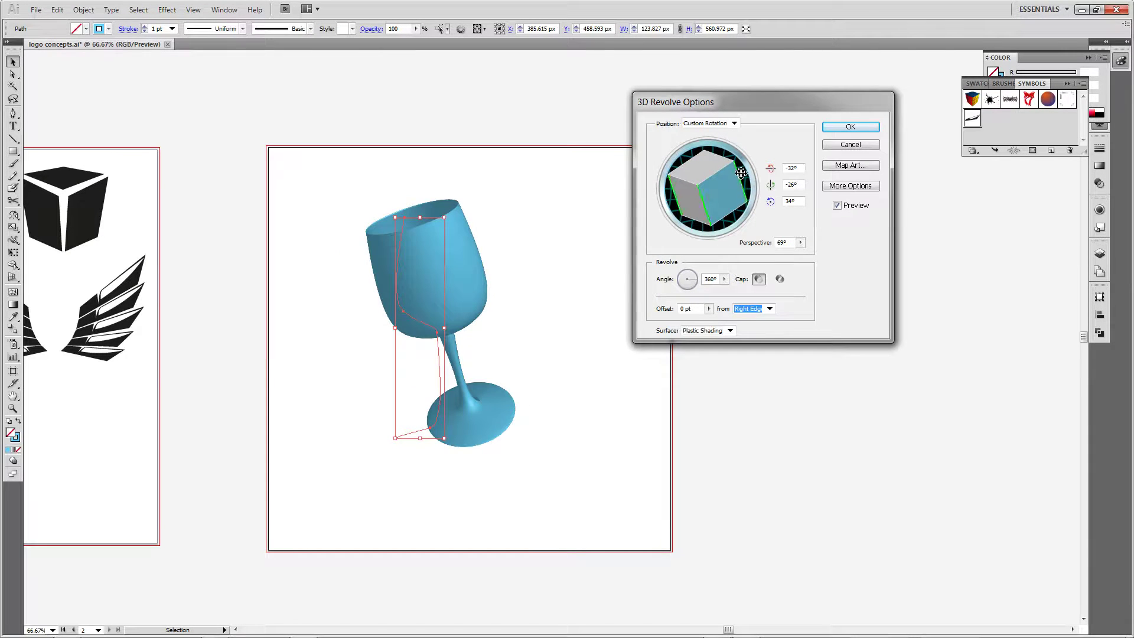
click(848, 129)
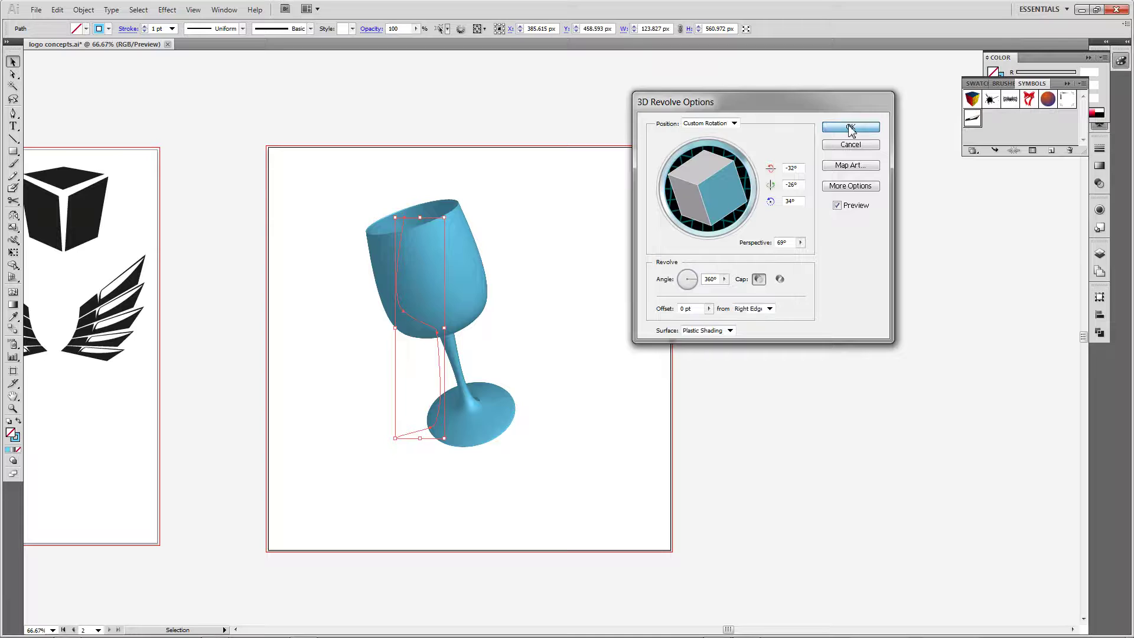
Deselect the glass and pan left to view both artboards.
click(581, 301)
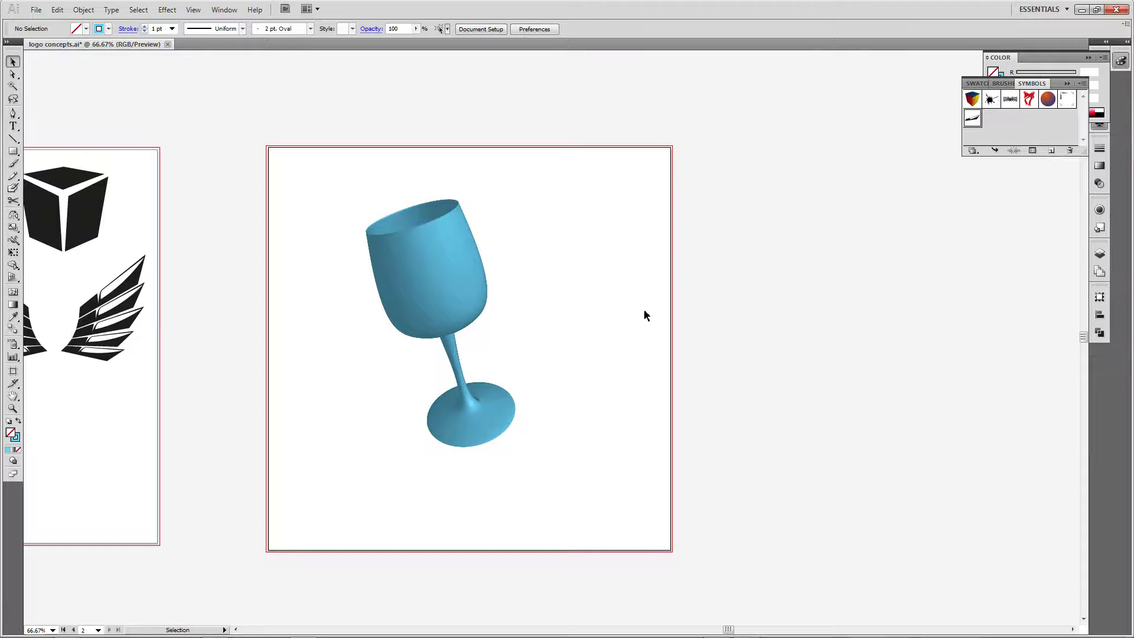
key(t)
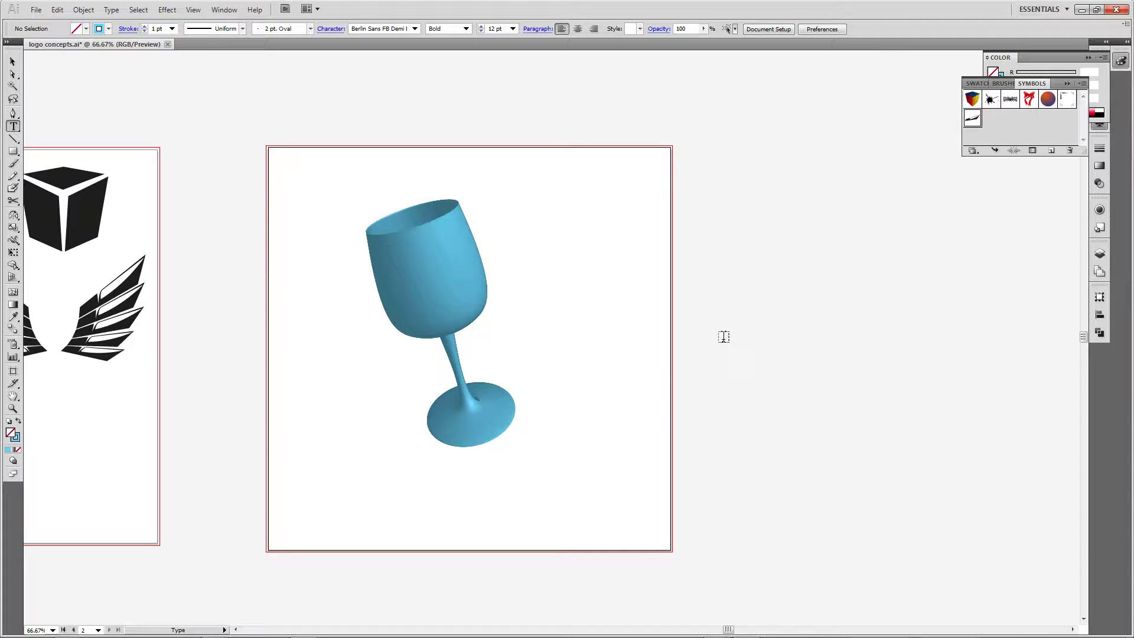
key(v)
scroll(154, 384, right, 3)
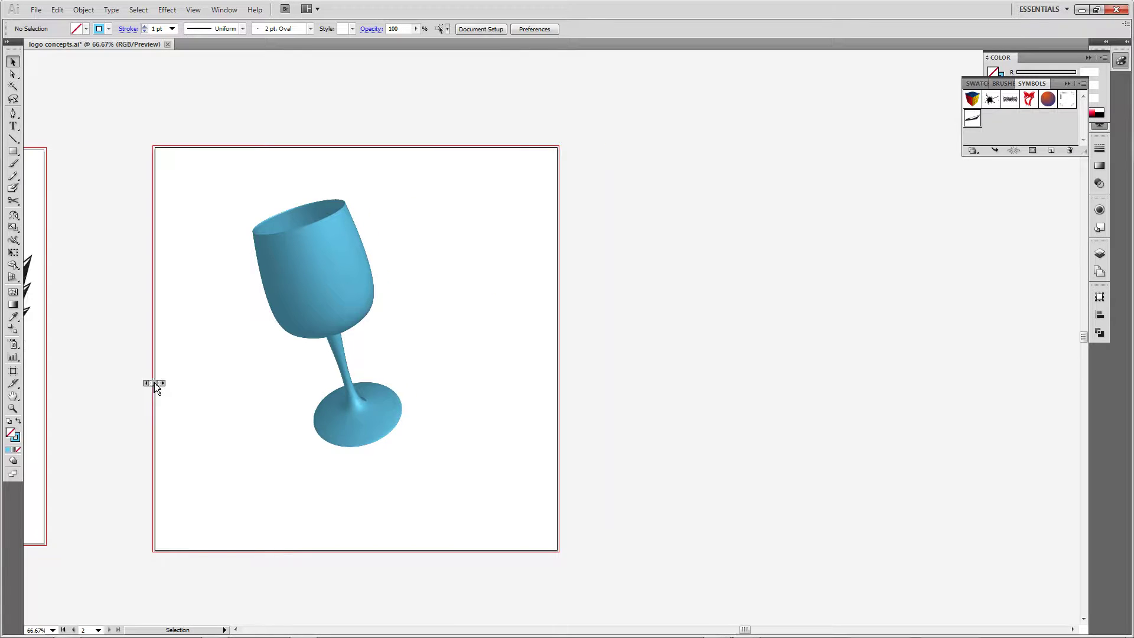
scroll(155, 384, left, 4)
scroll(151, 385, left, 3)
scroll(147, 385, left, 3)
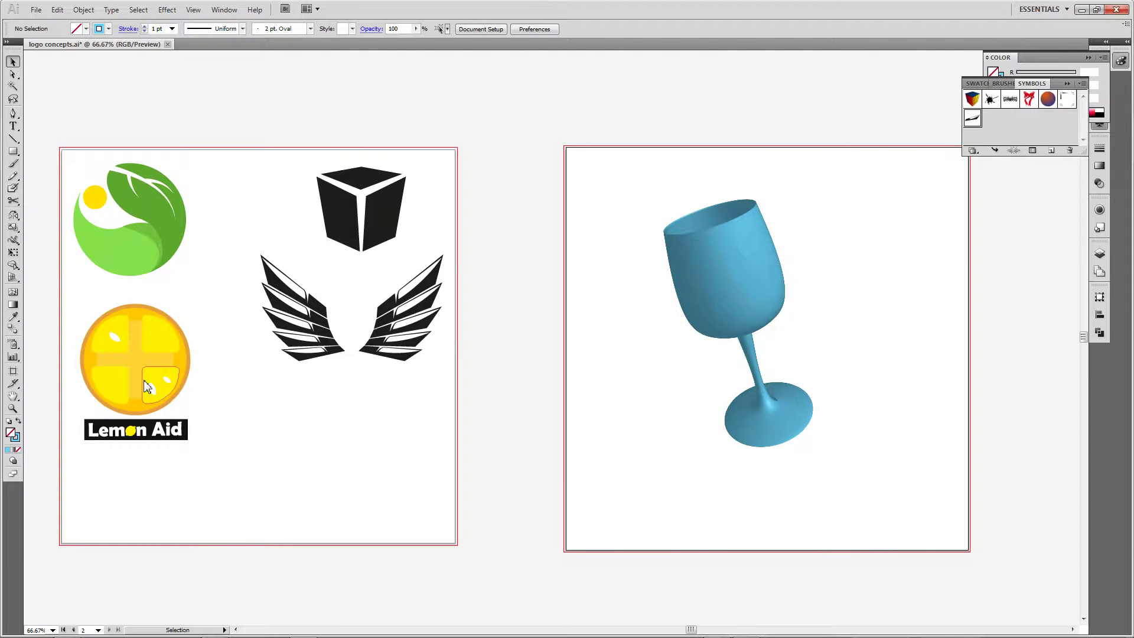
click(142, 241)
click(208, 214)
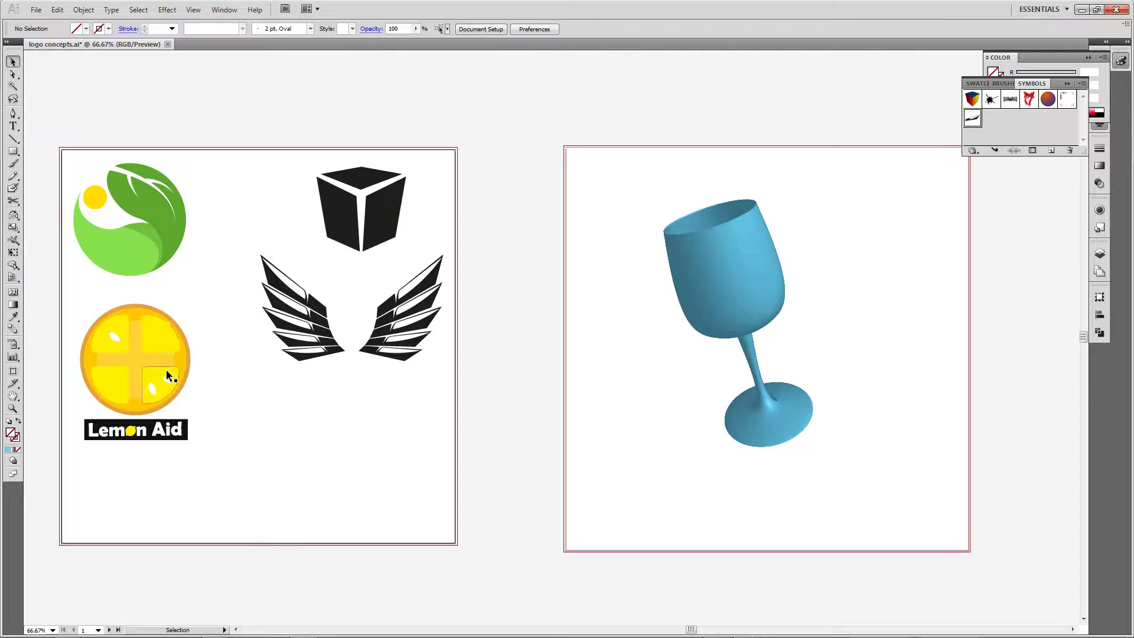
Convert the Lemon Aid logo group into a symbol named lemonaid with F8.
click(168, 375)
click(207, 379)
click(142, 379)
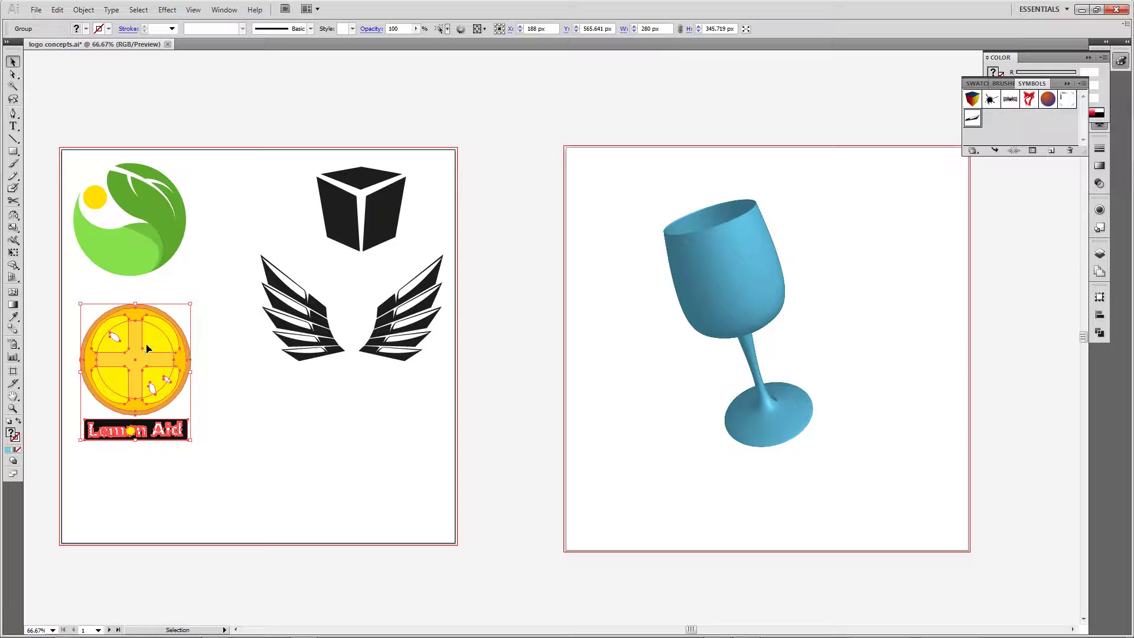
key(F8)
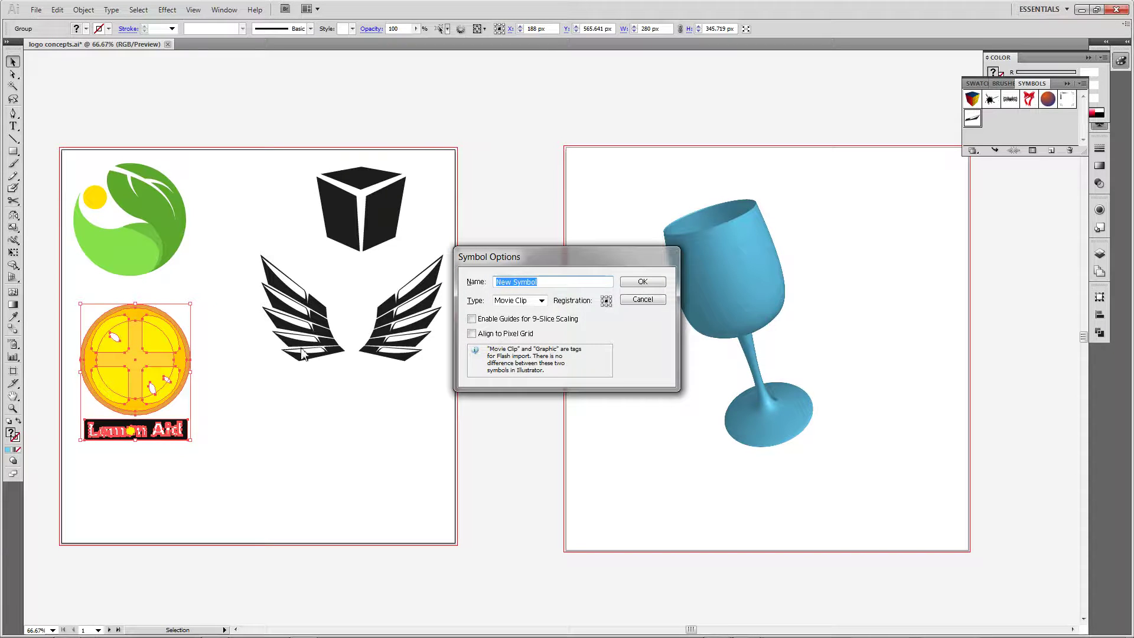
text(lemonaid)
key(Return)
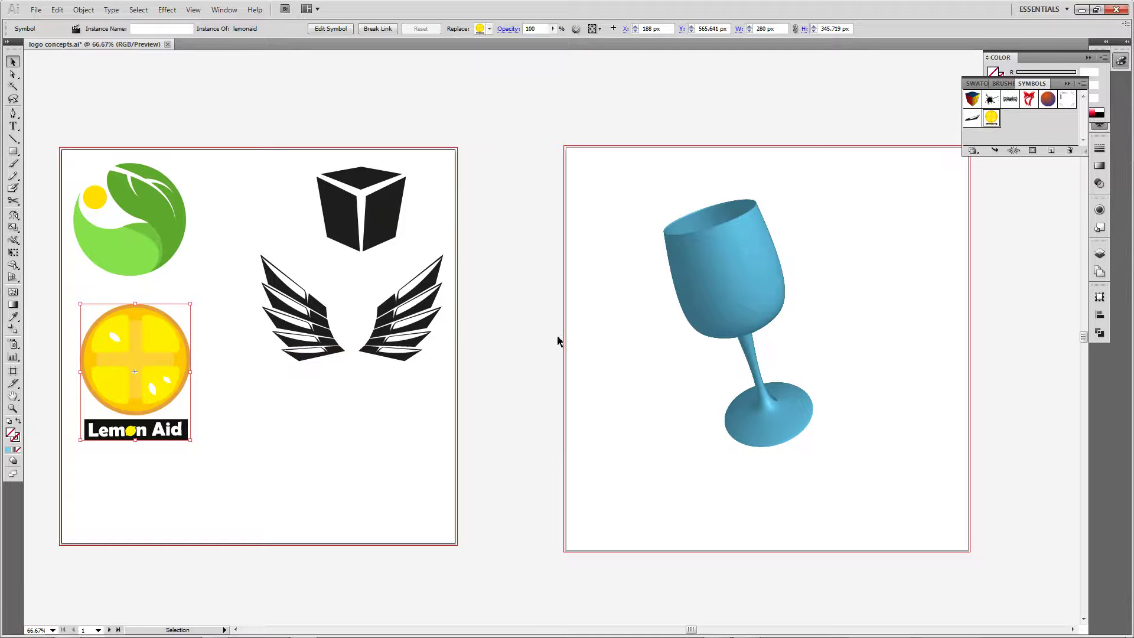
click(711, 303)
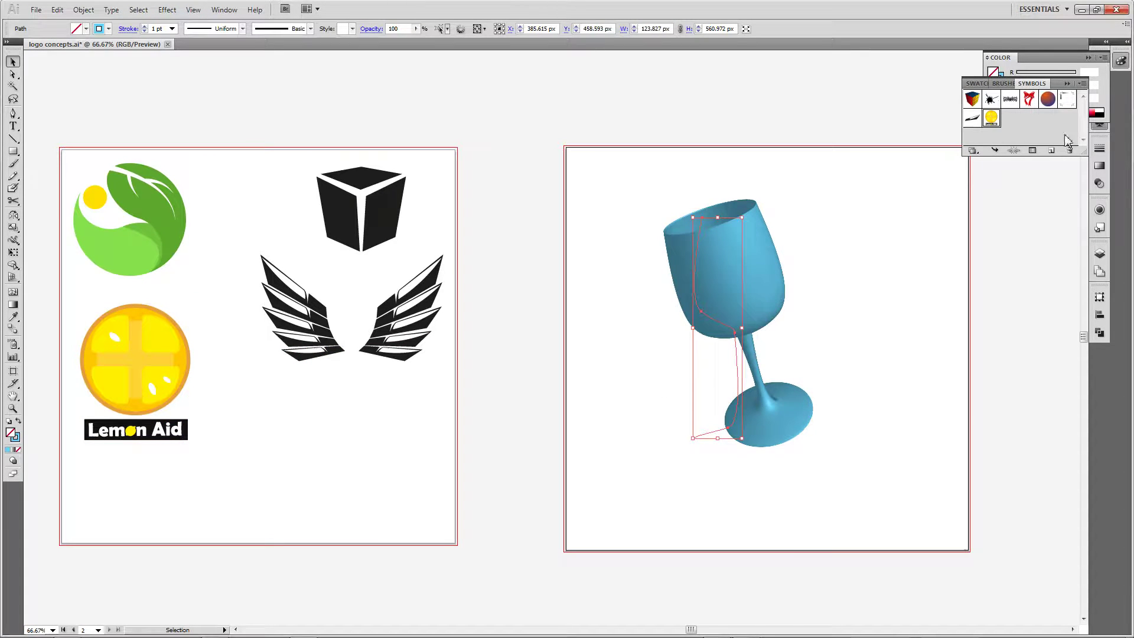
Reopen the glass's 3D Revolve from the Appearance panel, enable Preview, open Map Art.
click(1066, 83)
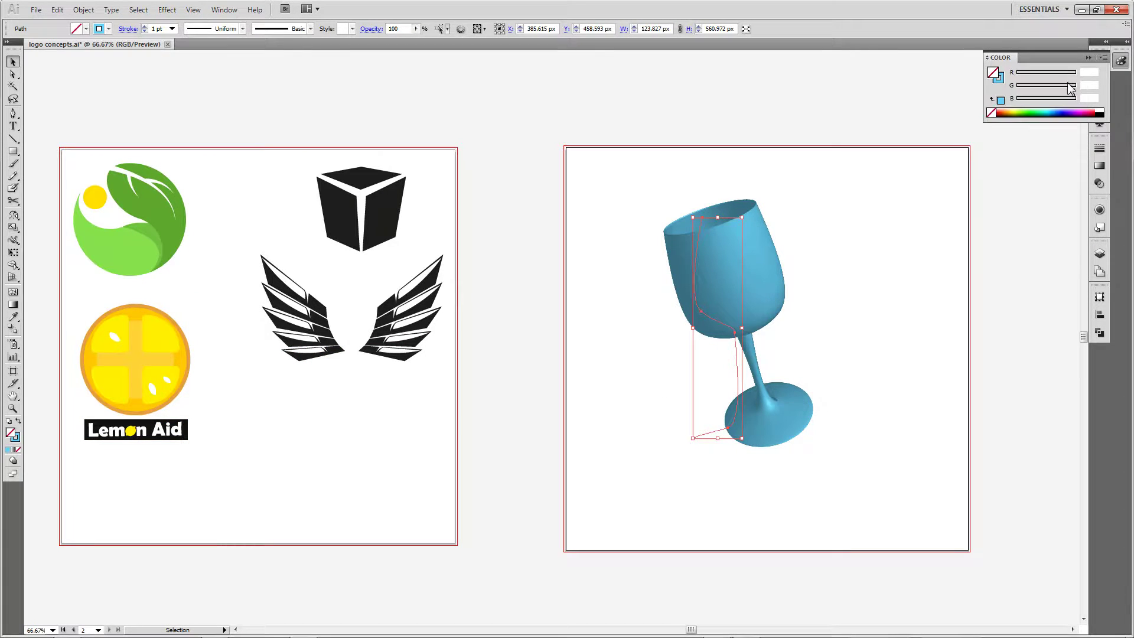
click(1099, 211)
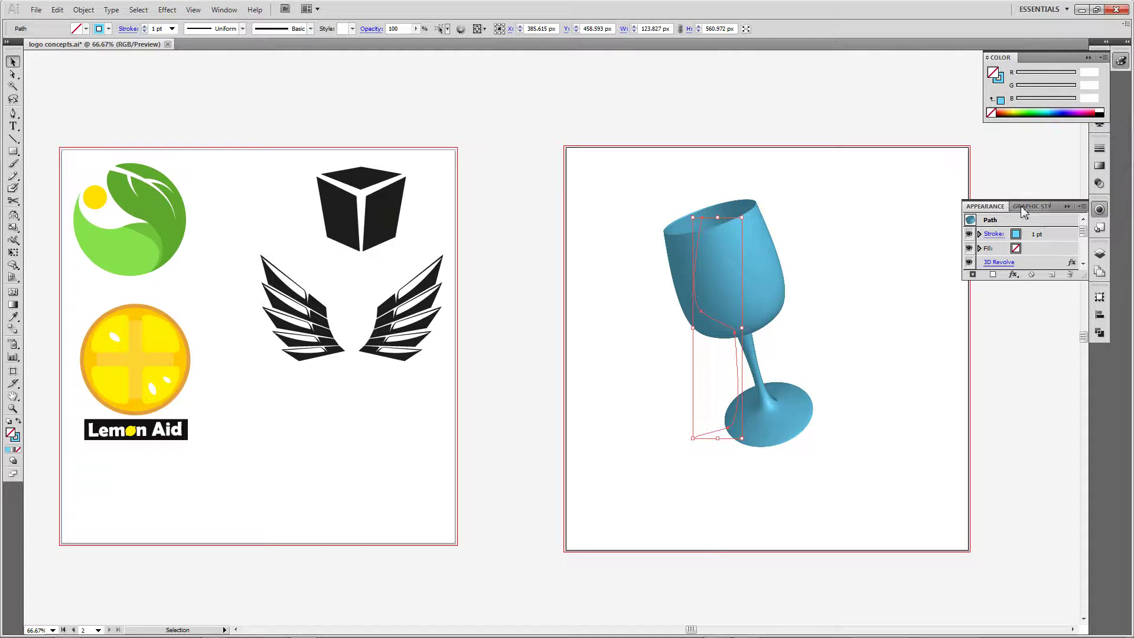
click(998, 262)
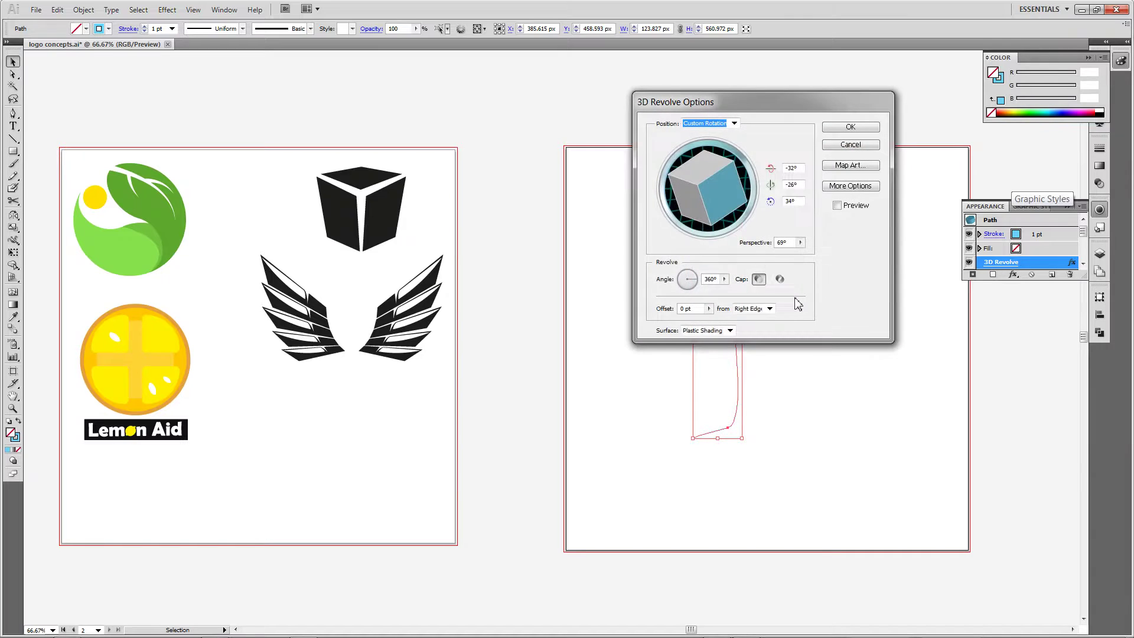
click(837, 206)
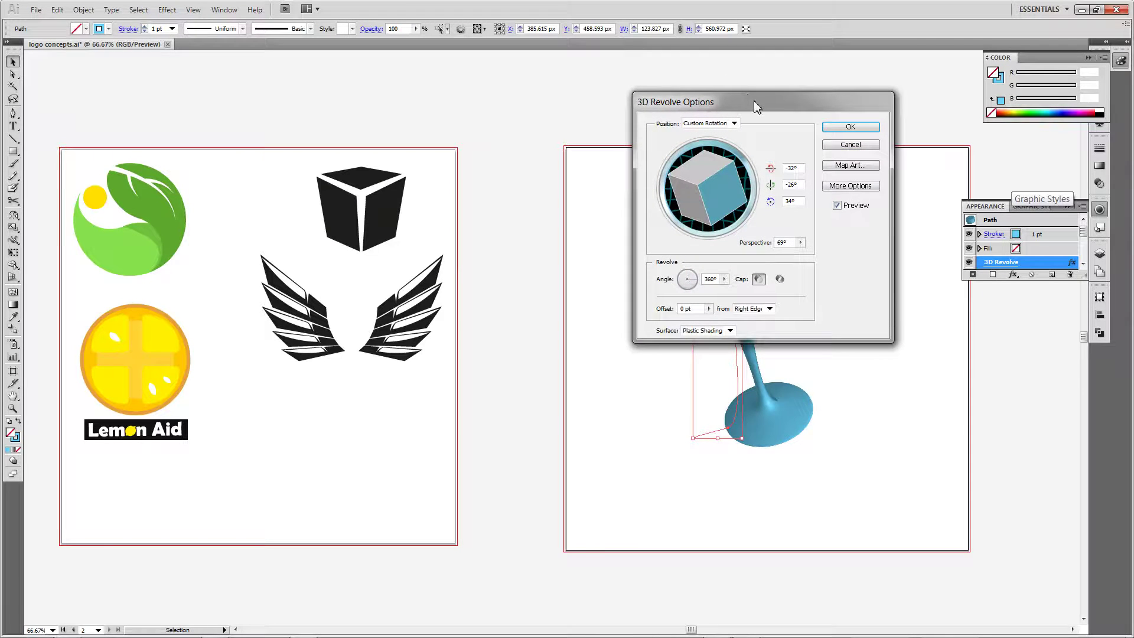
drag(754, 106, 452, 177)
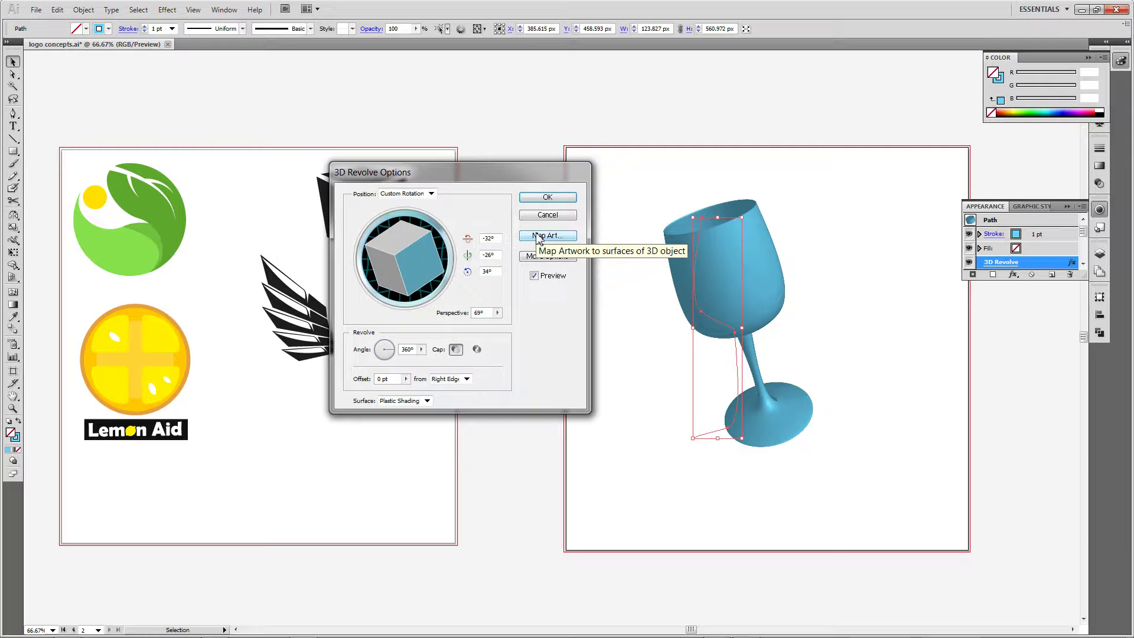
click(539, 236)
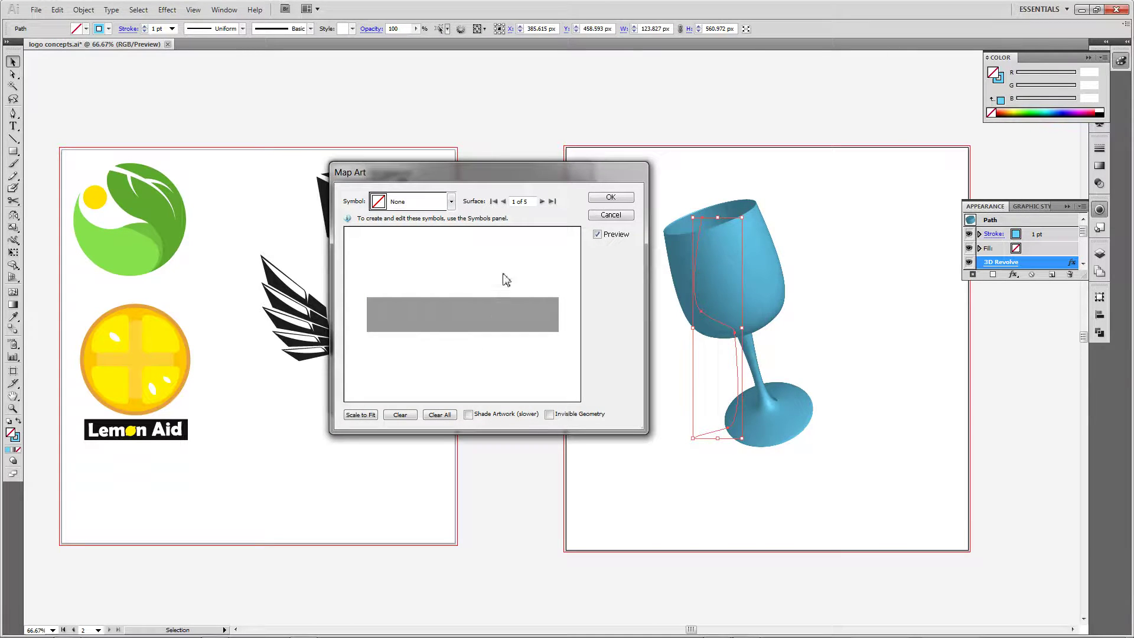
Step through the glass surfaces in Map Art to surface 5 of 5.
click(542, 201)
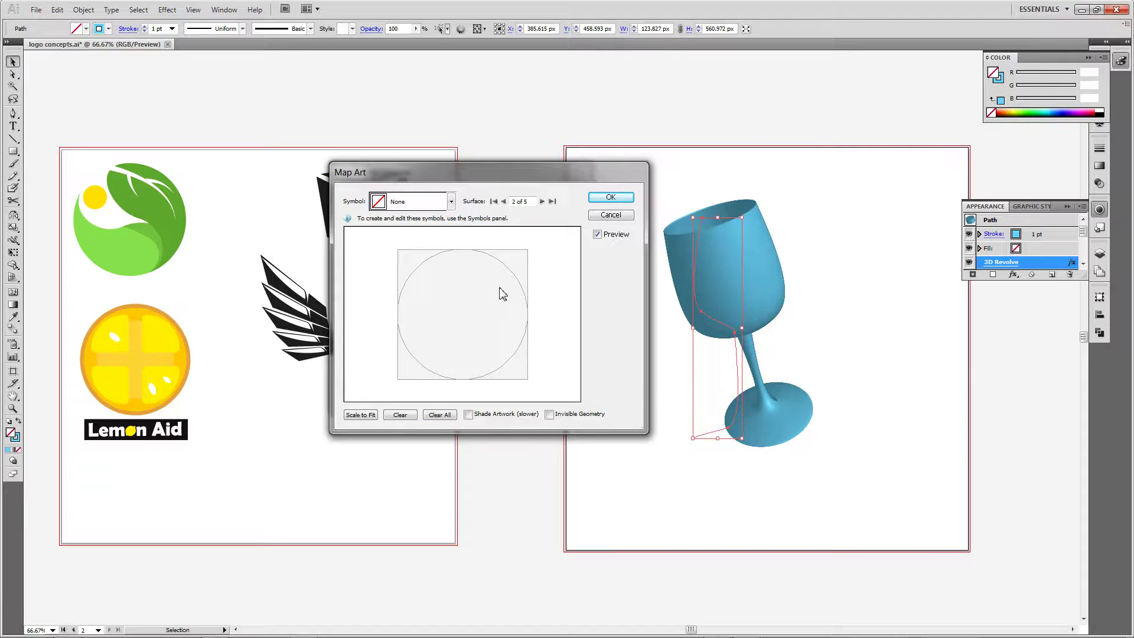
click(541, 201)
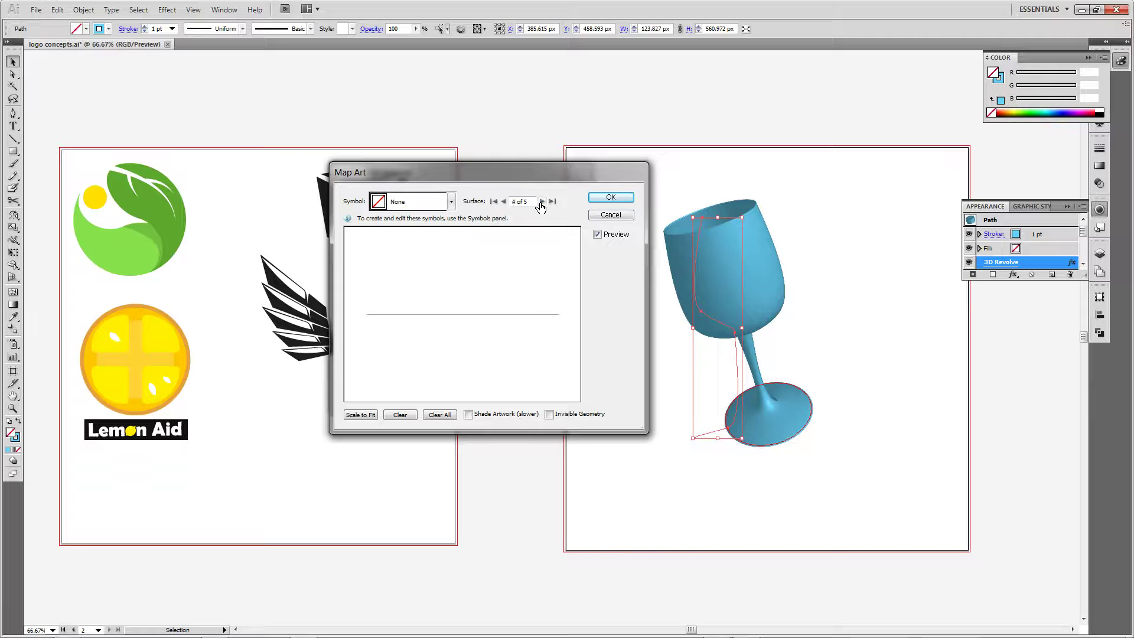
click(541, 201)
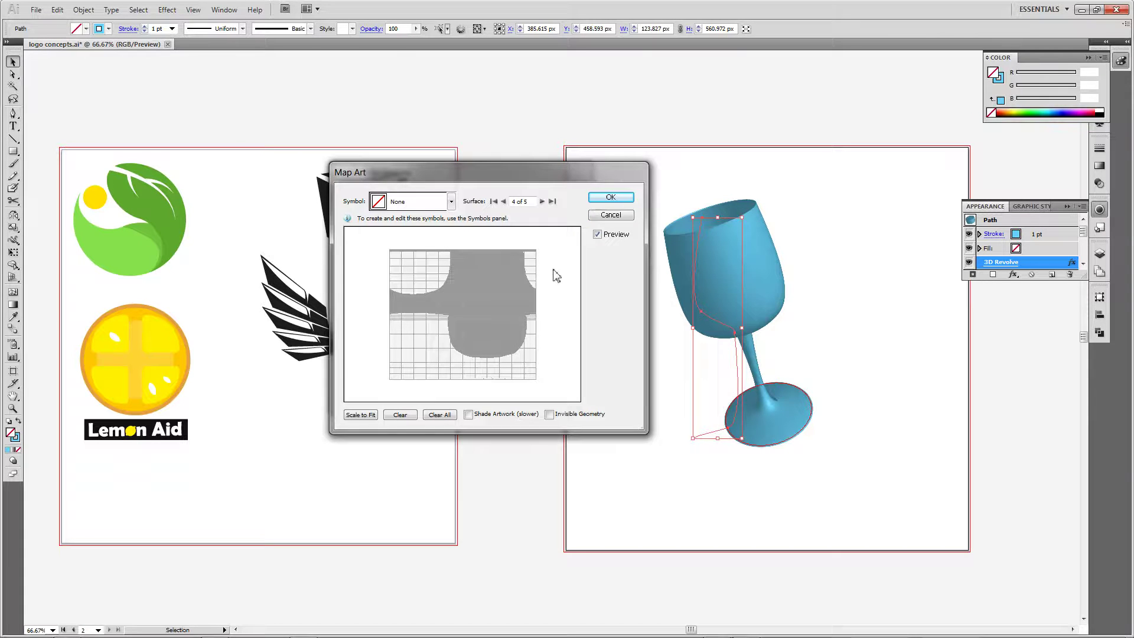
click(541, 202)
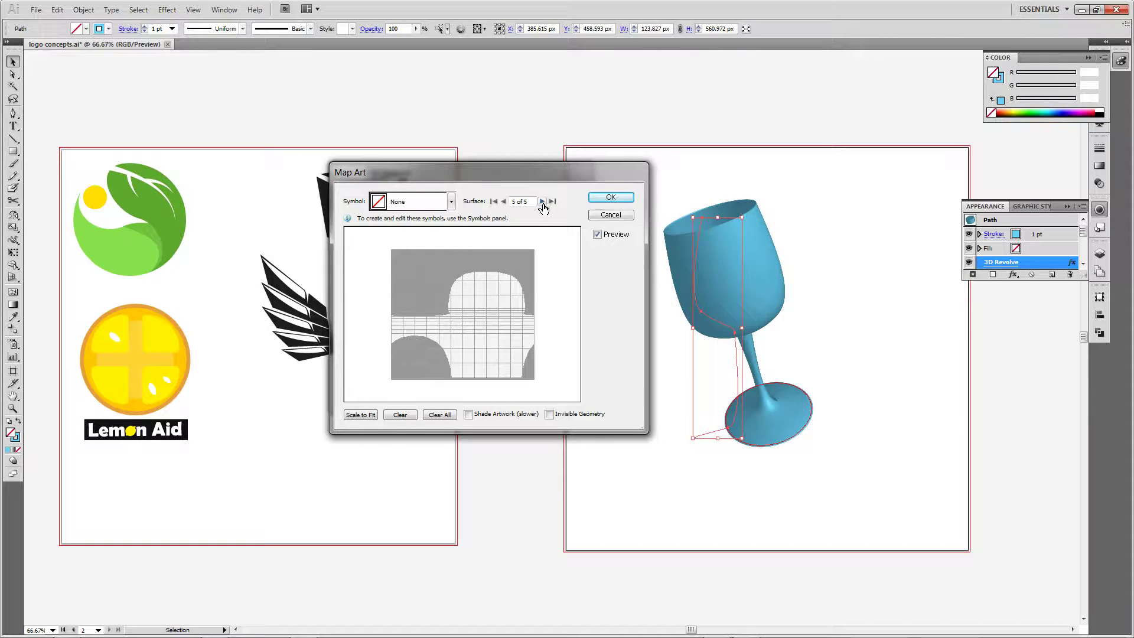
click(541, 201)
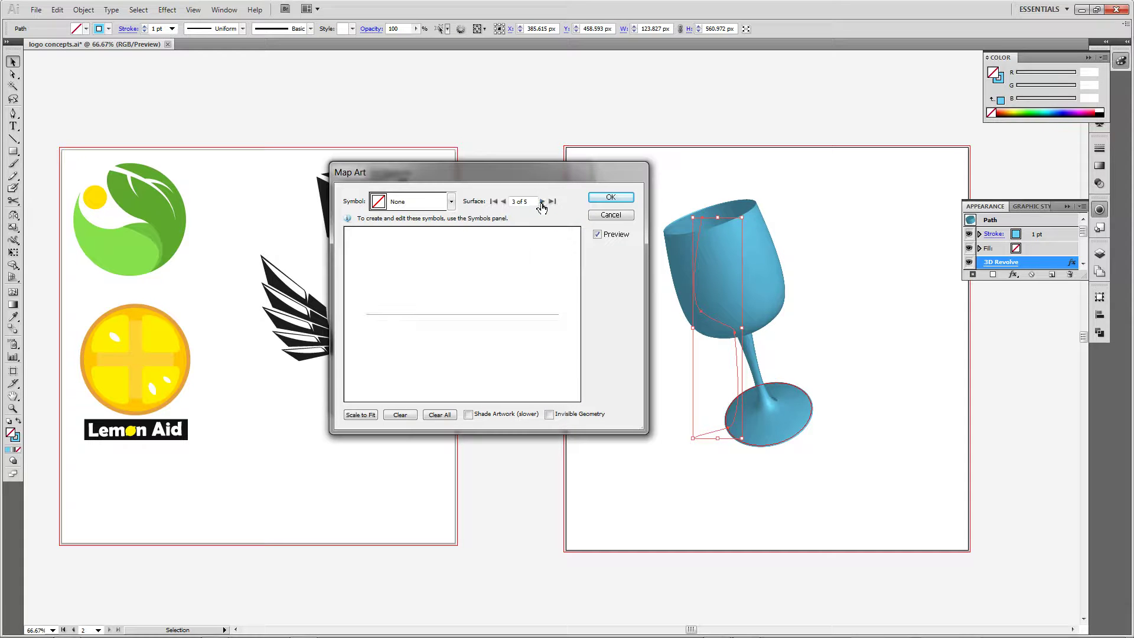
click(542, 202)
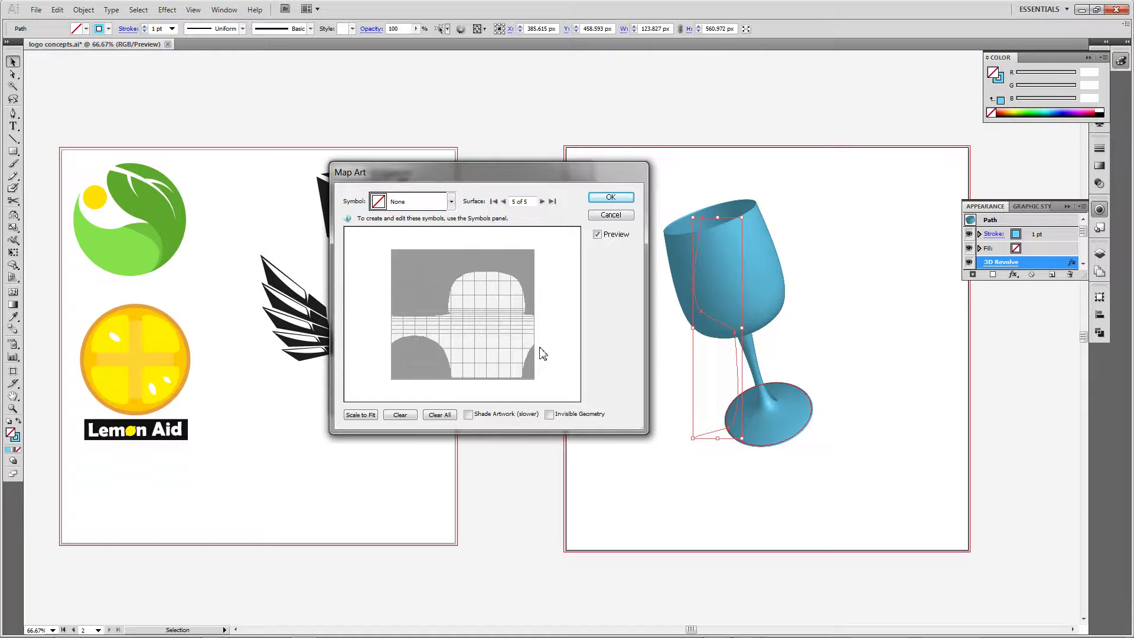
Map the lemonaid symbol onto surface 5 and drag it around the surface.
click(450, 201)
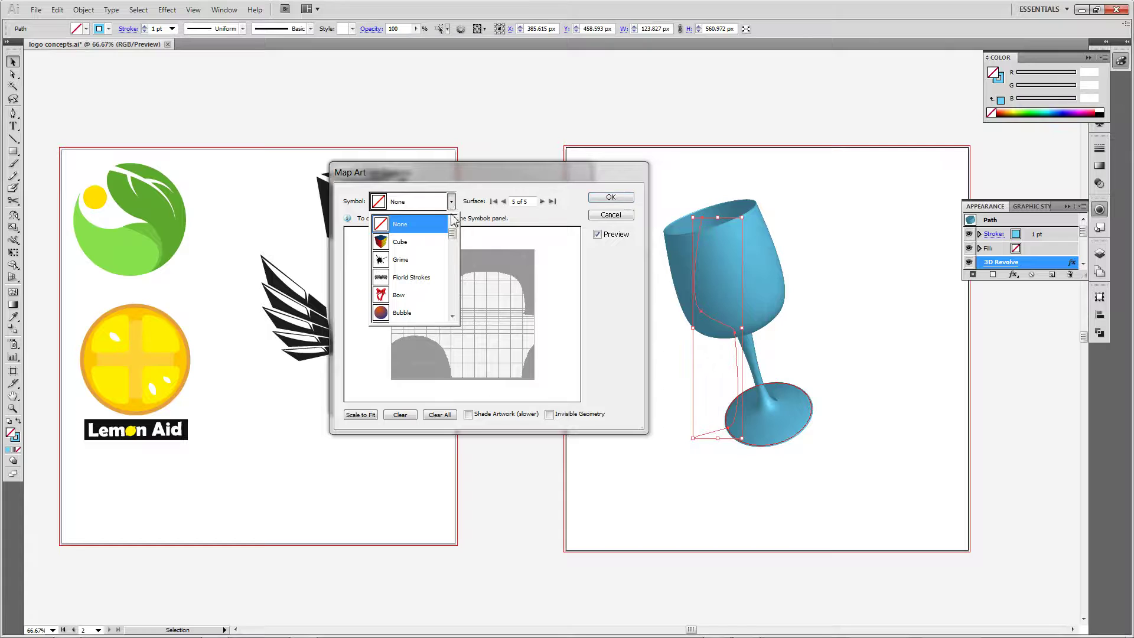
drag(452, 235, 453, 337)
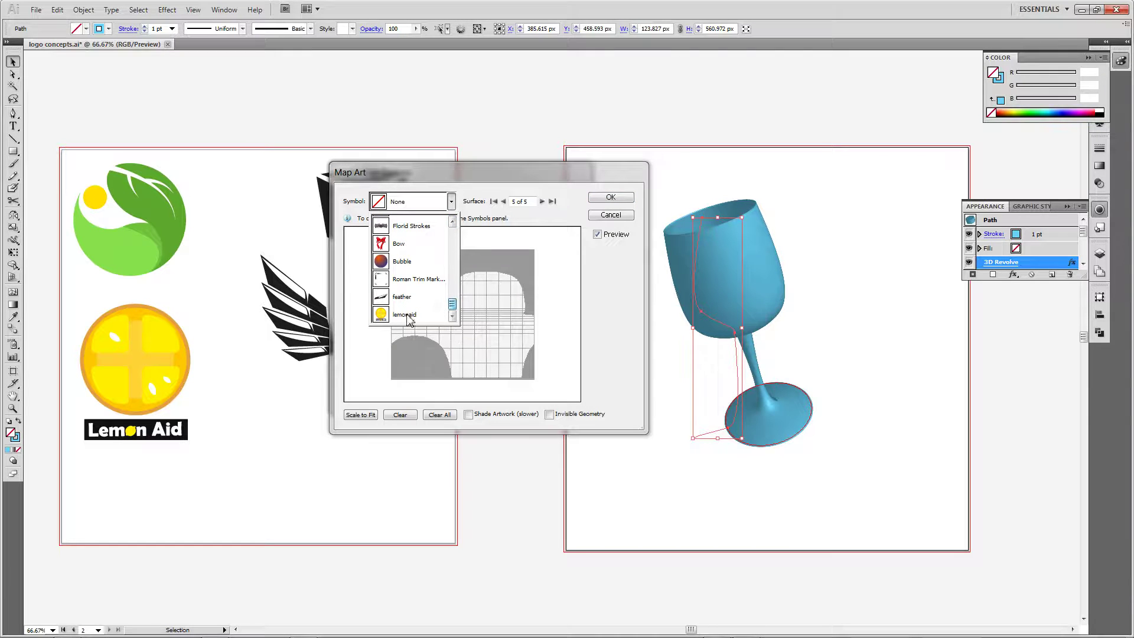
click(406, 315)
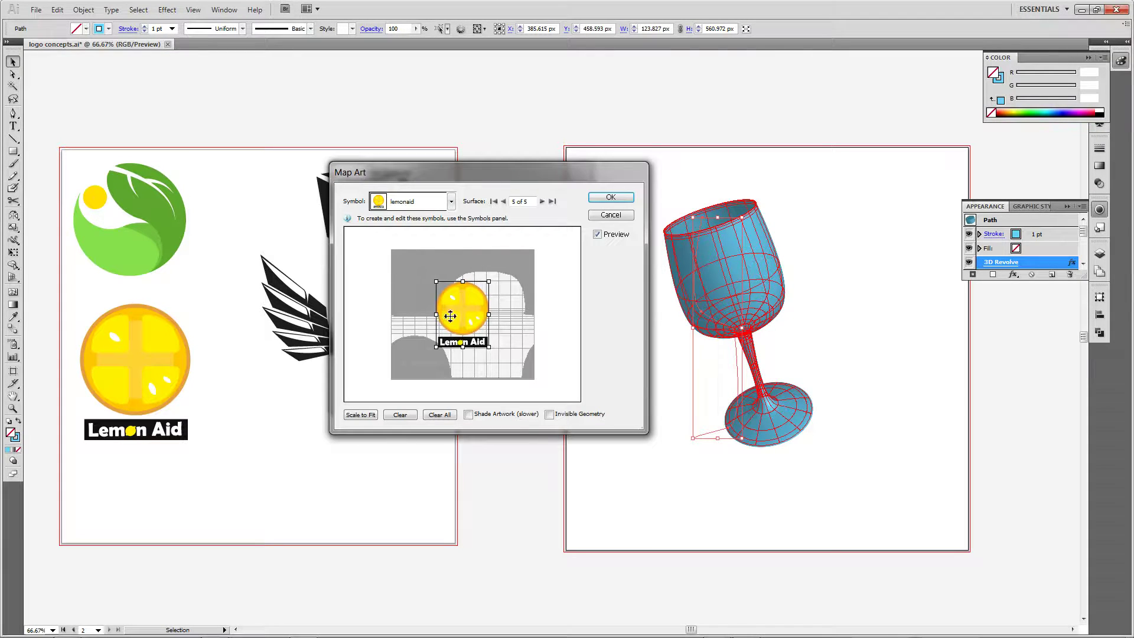
drag(450, 316, 473, 334)
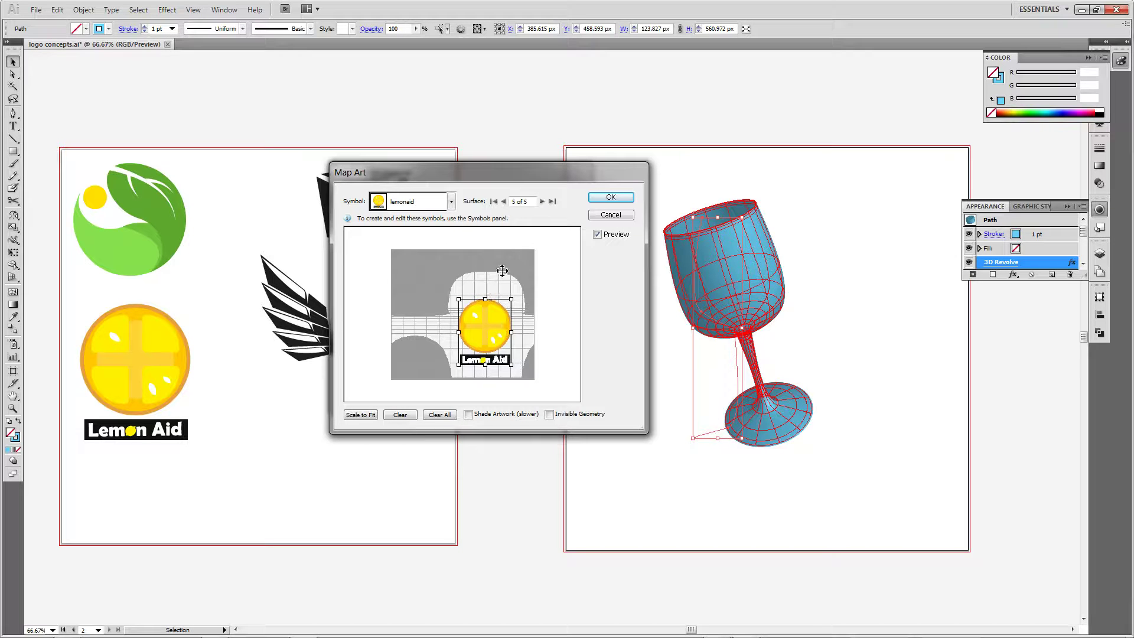
click(541, 201)
click(509, 203)
mouse_move(495, 315)
mouse_down()
mouse_move(458, 280)
mouse_move(442, 335)
mouse_up()
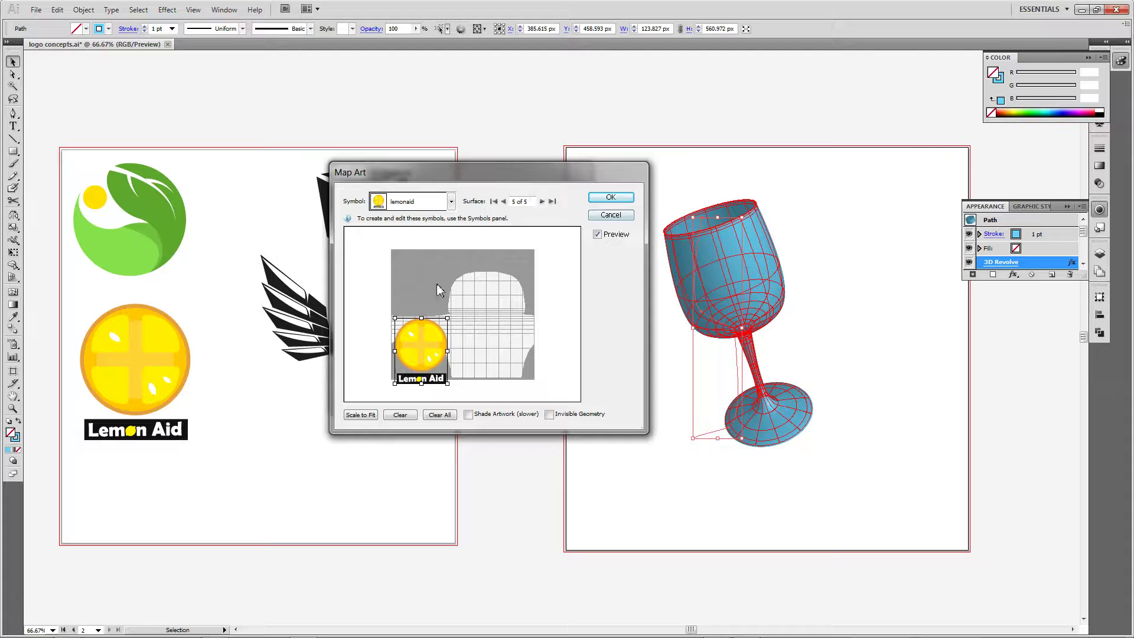
Clear surface 5, then map the lemonaid symbol onto surface 4 of 5, the bowl.
click(405, 415)
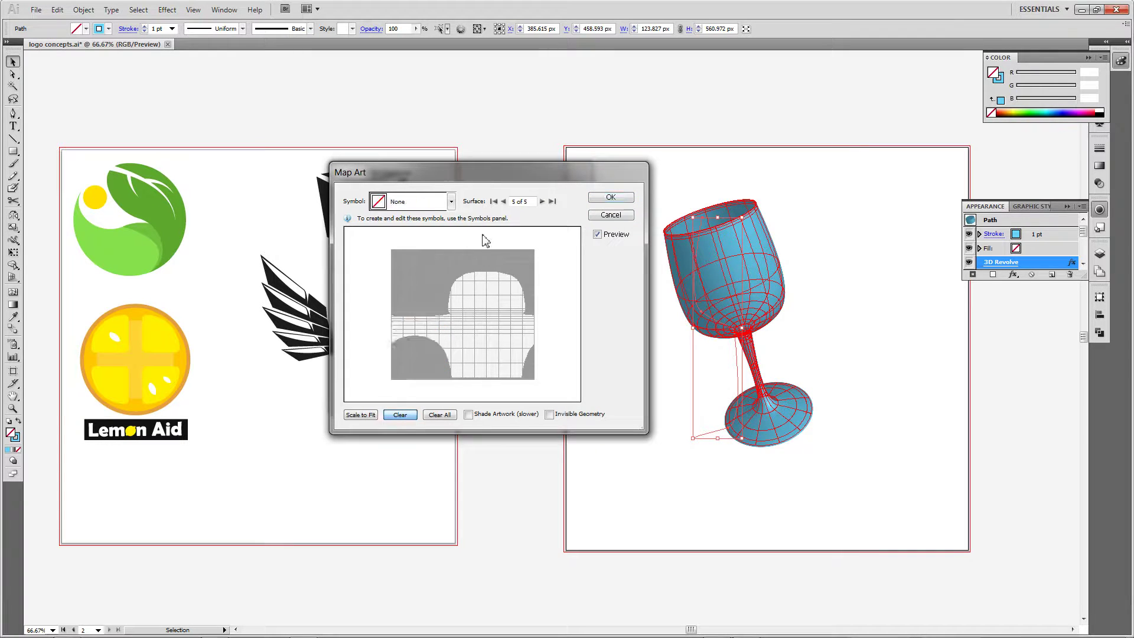
click(541, 201)
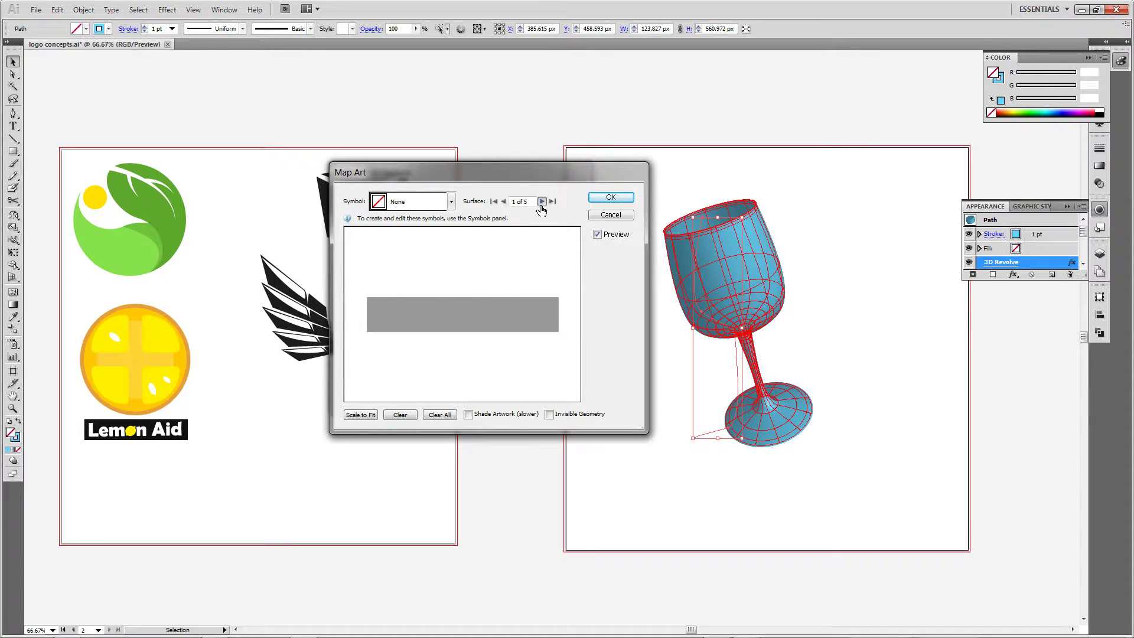
click(542, 201)
click(541, 201)
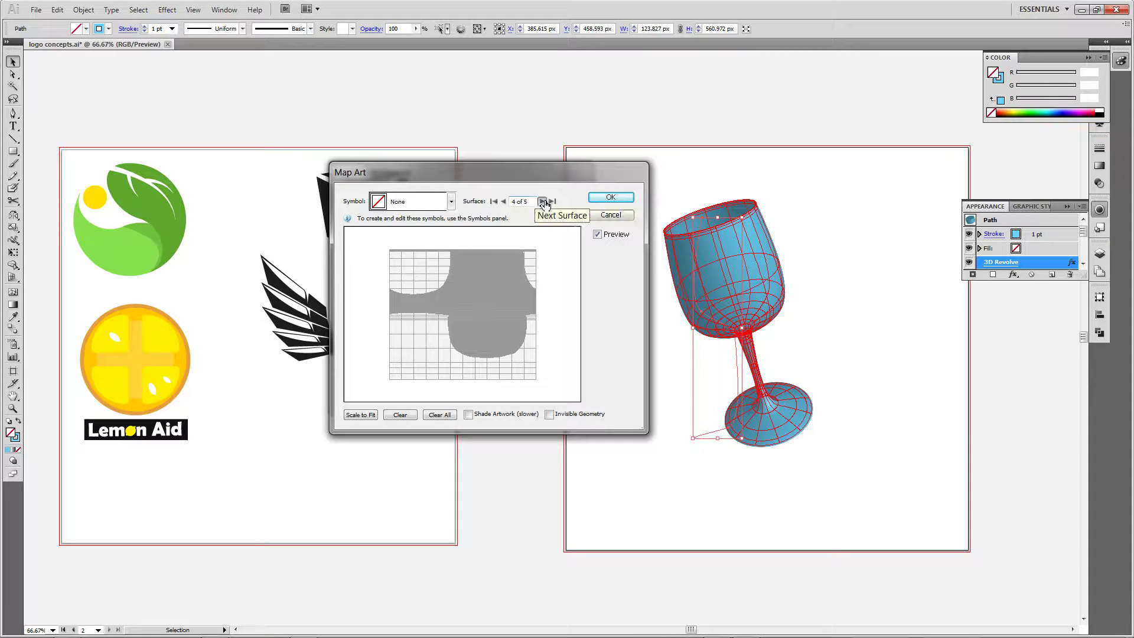
click(541, 201)
click(503, 201)
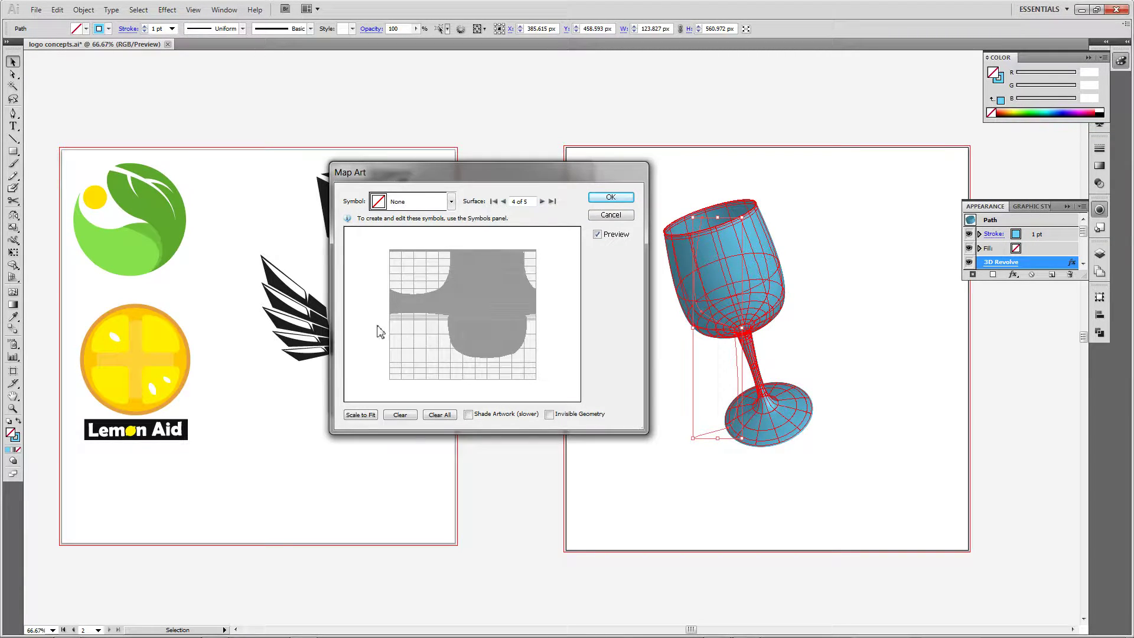
click(451, 202)
scroll(425, 304, down, 2)
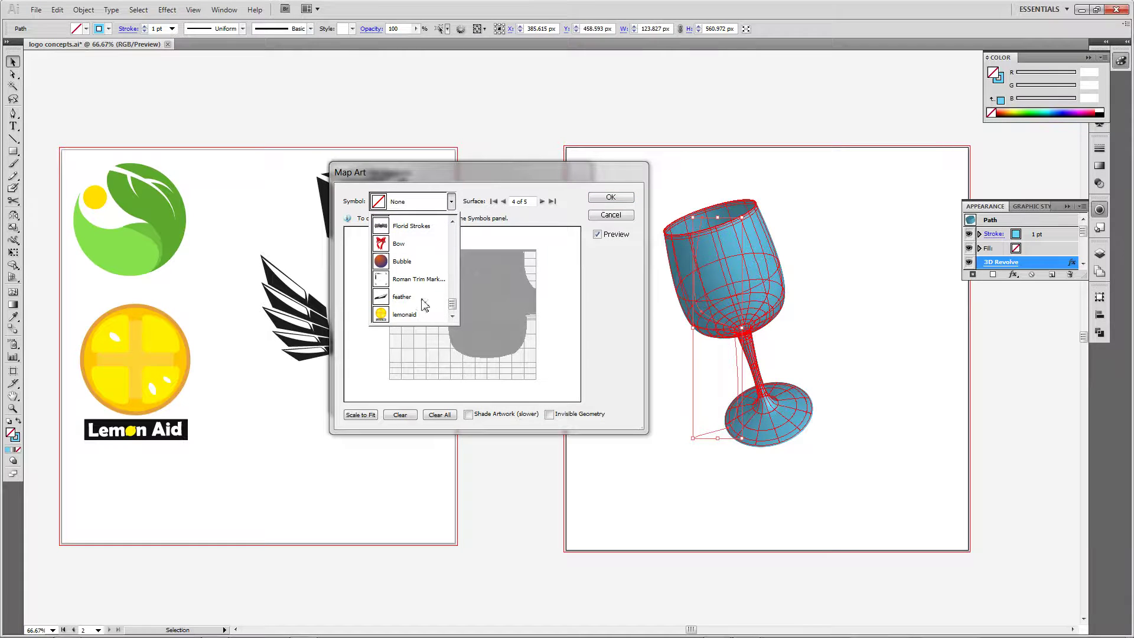
click(407, 316)
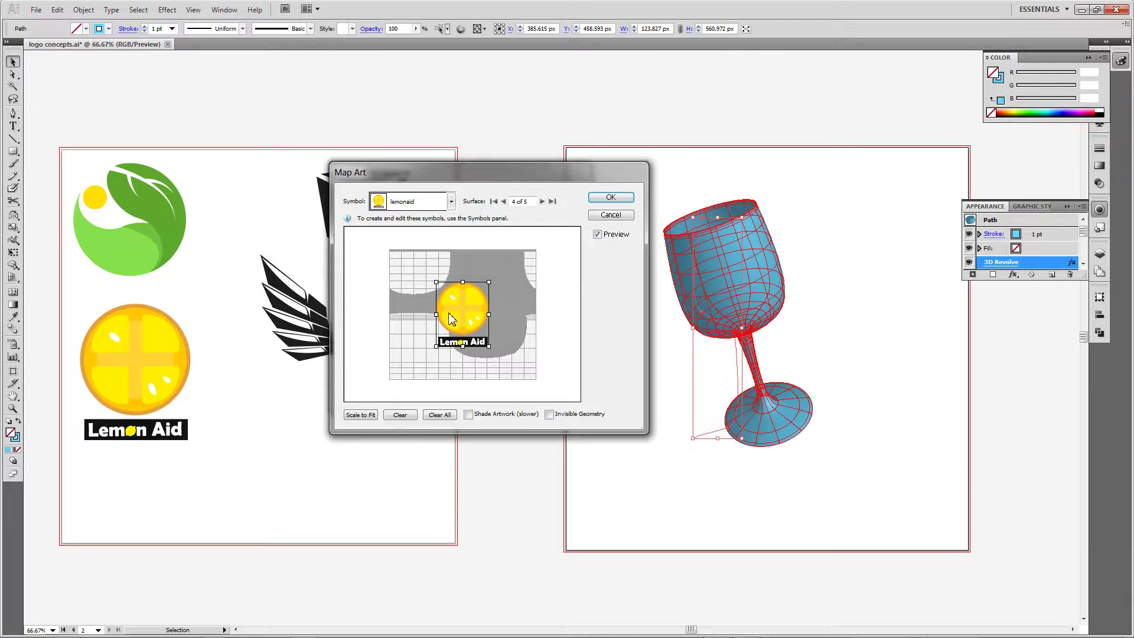
Shrink, squash and centre the lemonaid label on the bowl, then confirm Map Art.
mouse_move(452, 319)
mouse_down()
mouse_move(416, 371)
mouse_move(417, 271)
mouse_up()
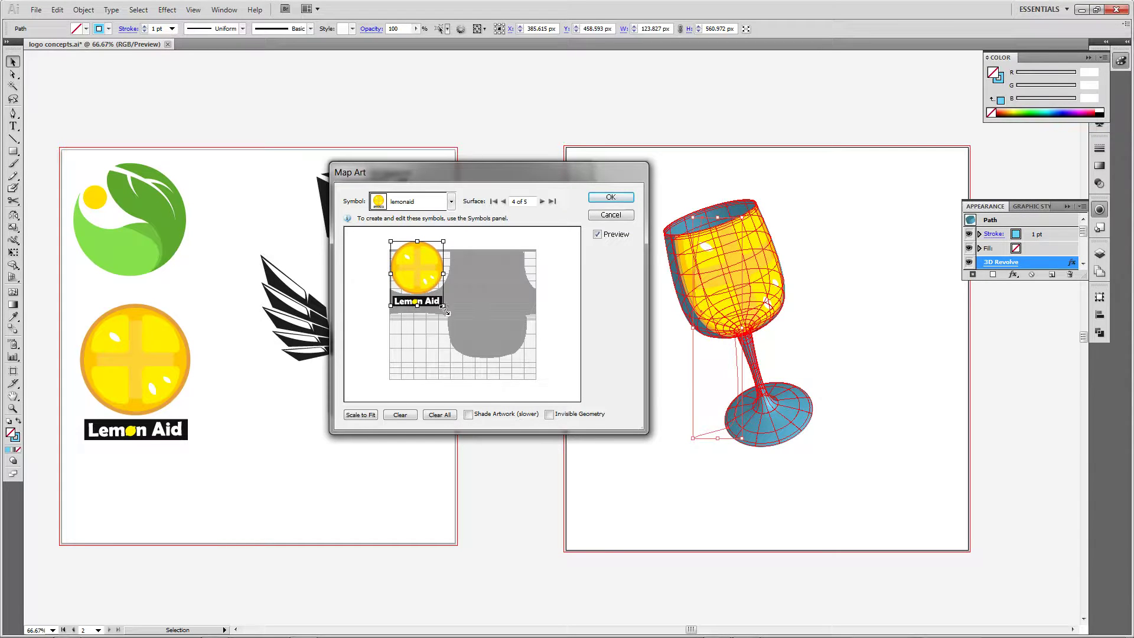
drag(444, 308, 427, 284)
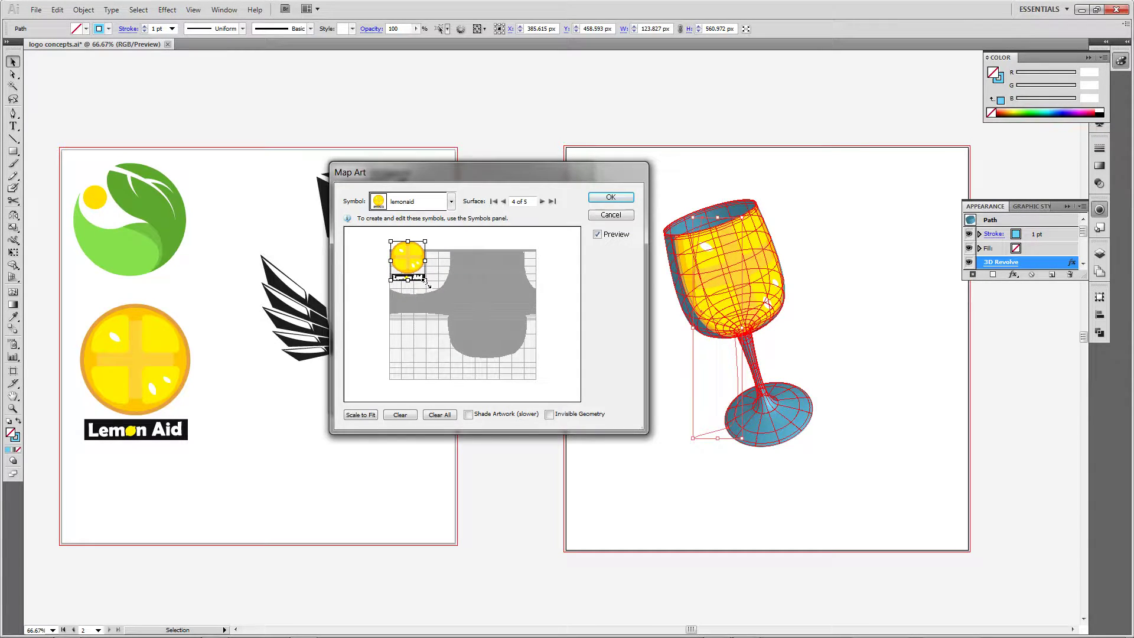
drag(427, 285, 418, 272)
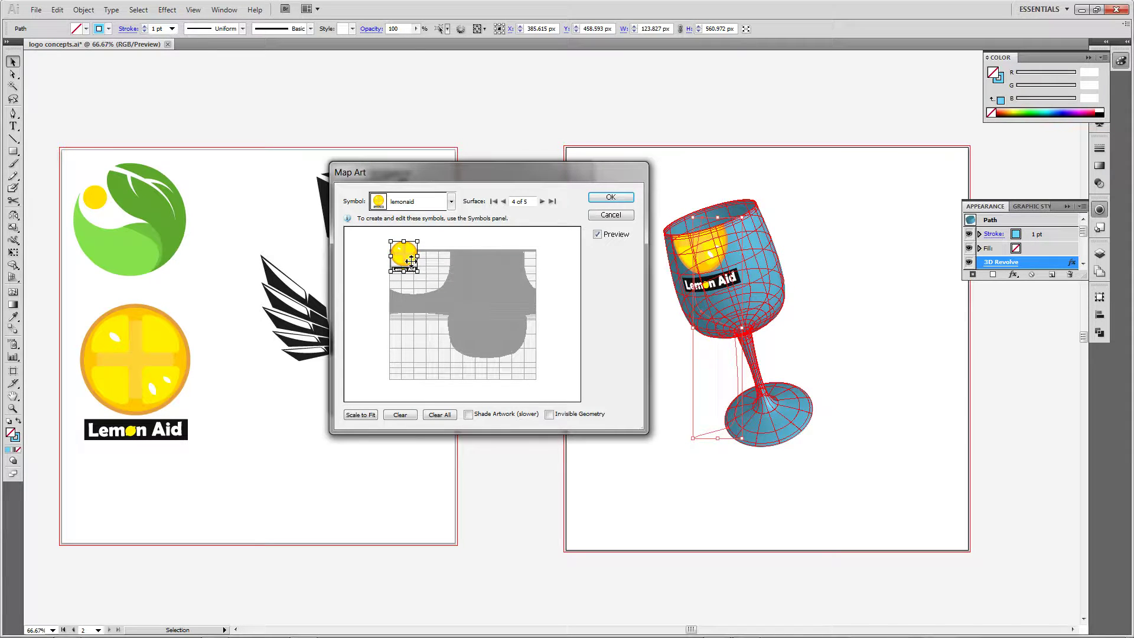
drag(411, 260, 421, 280)
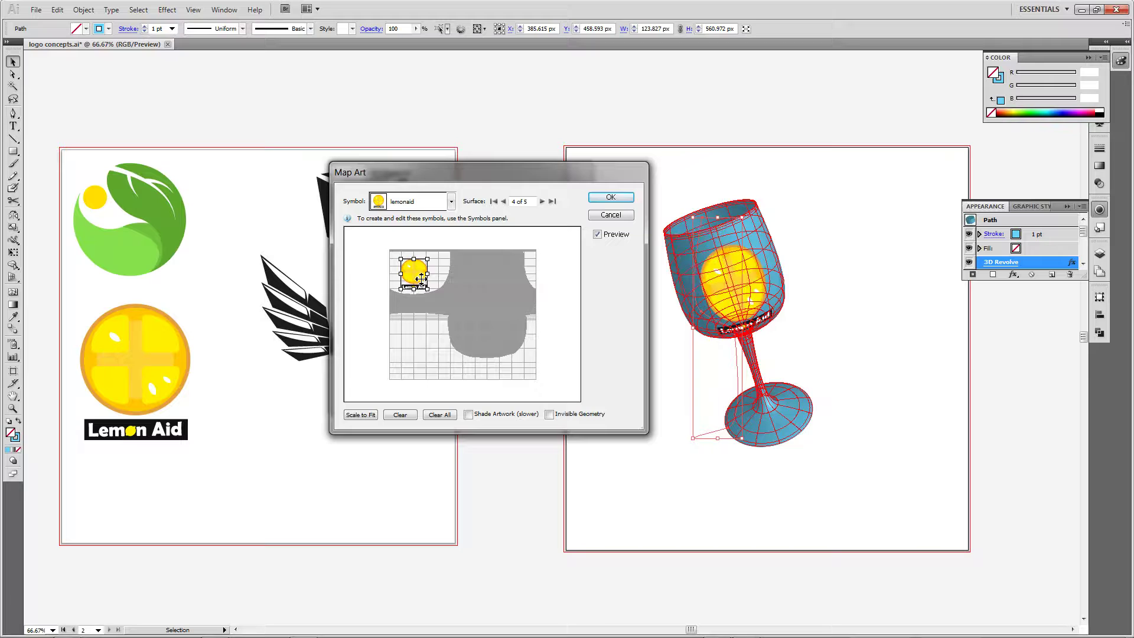
drag(417, 282, 415, 257)
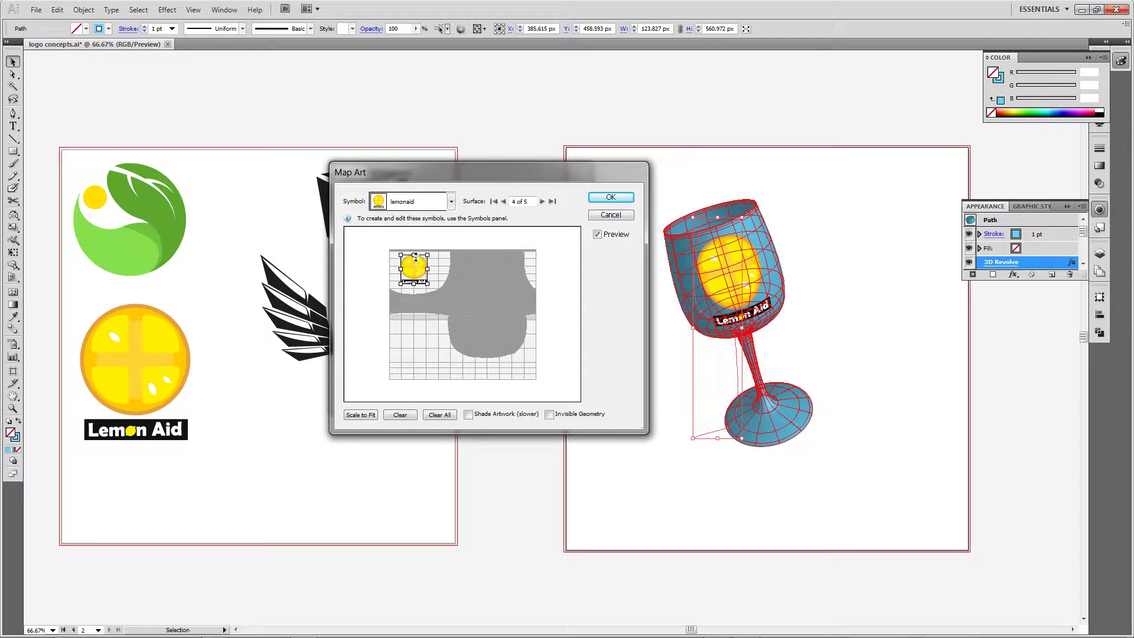
drag(415, 256, 414, 260)
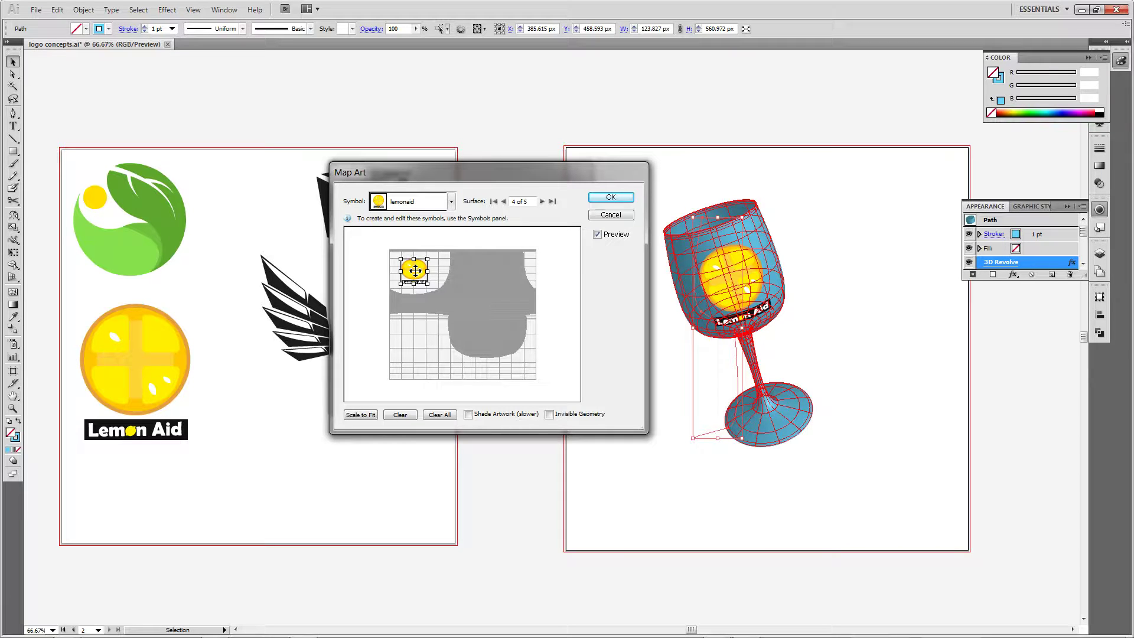
drag(415, 271, 415, 266)
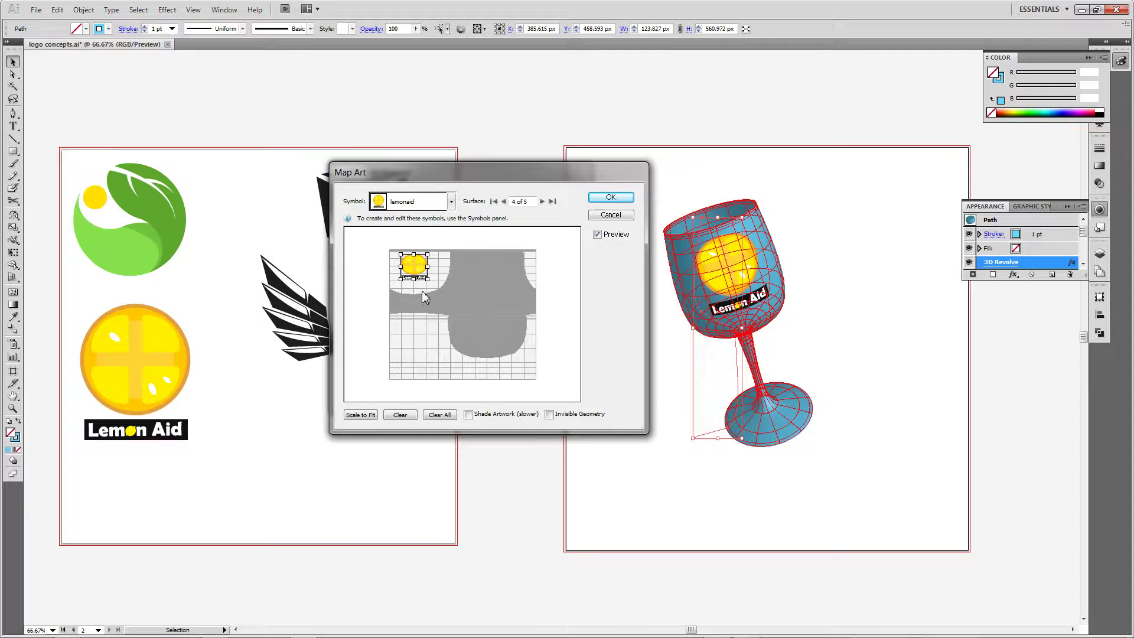
drag(415, 283, 415, 281)
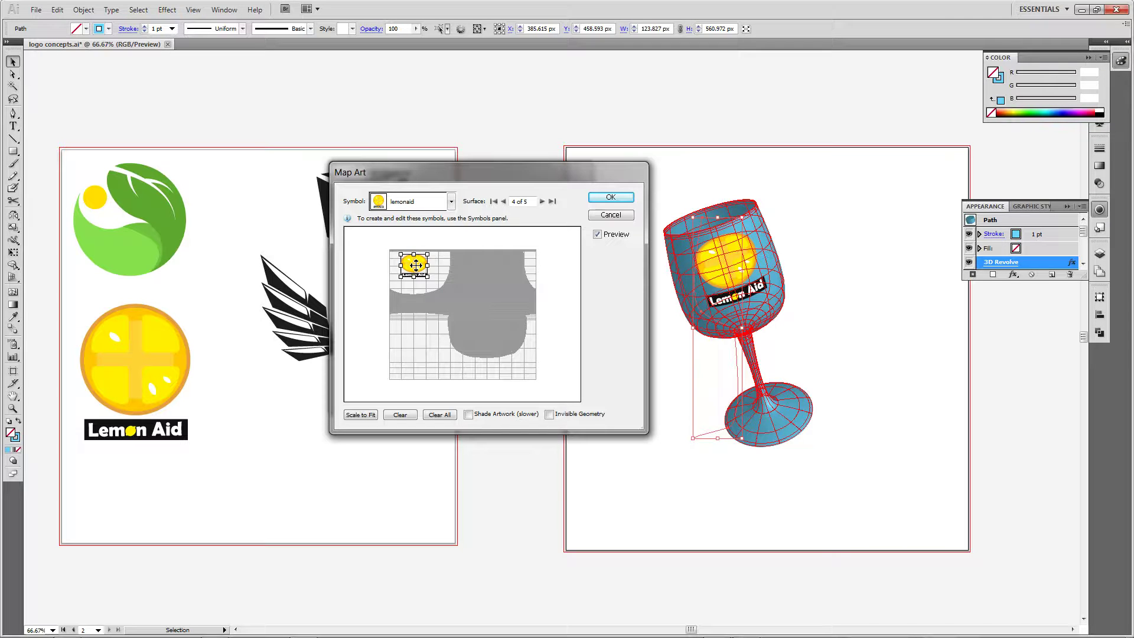
drag(416, 265, 417, 267)
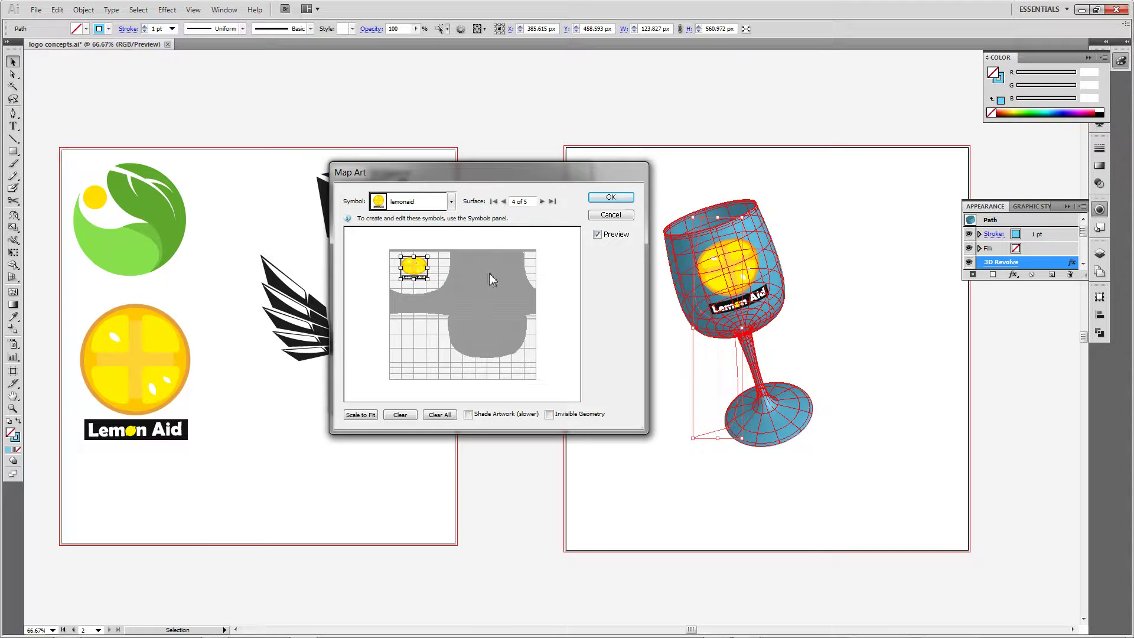
click(610, 198)
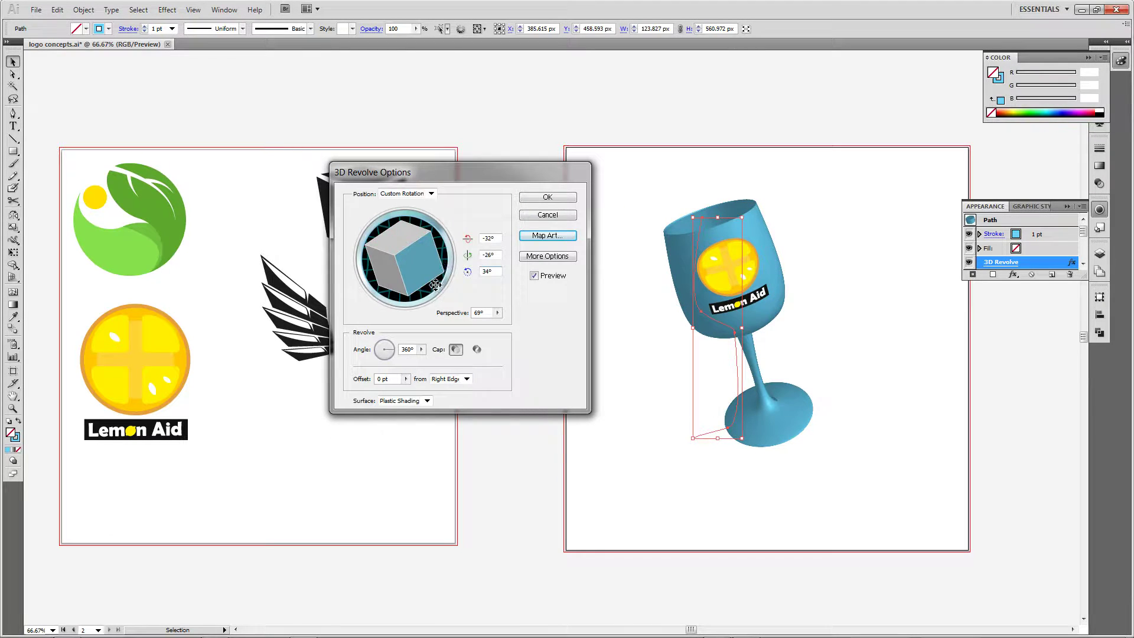
Tilt the wine glass to a new angle and, after trying Wireframe, No Shading and Diffuse, set Plastic Shading.
drag(420, 264, 411, 253)
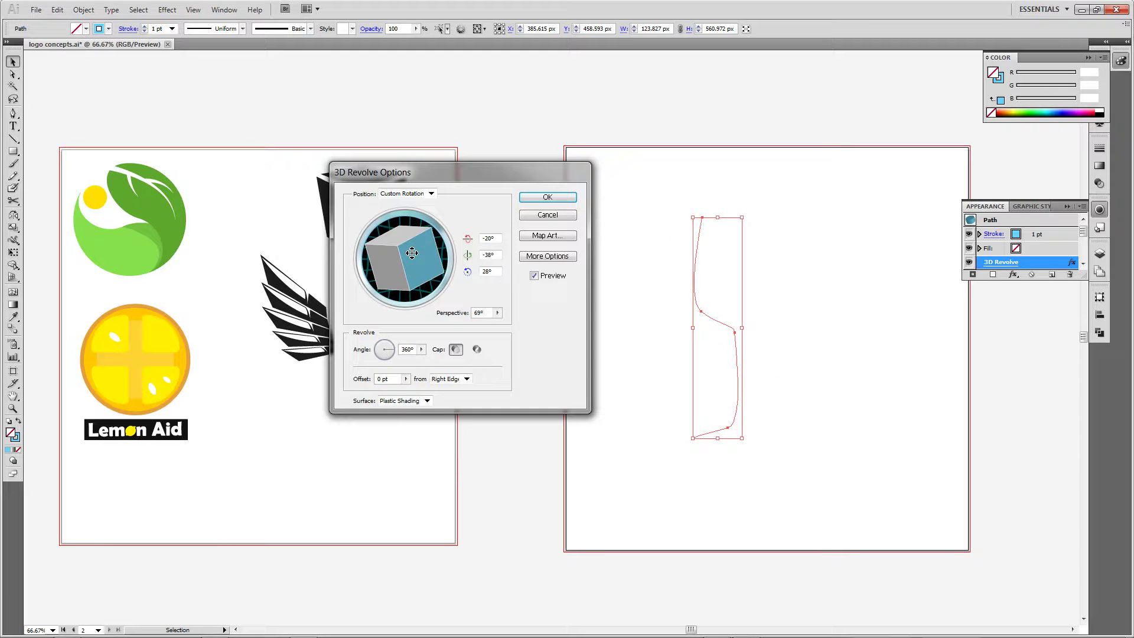
drag(412, 253, 408, 253)
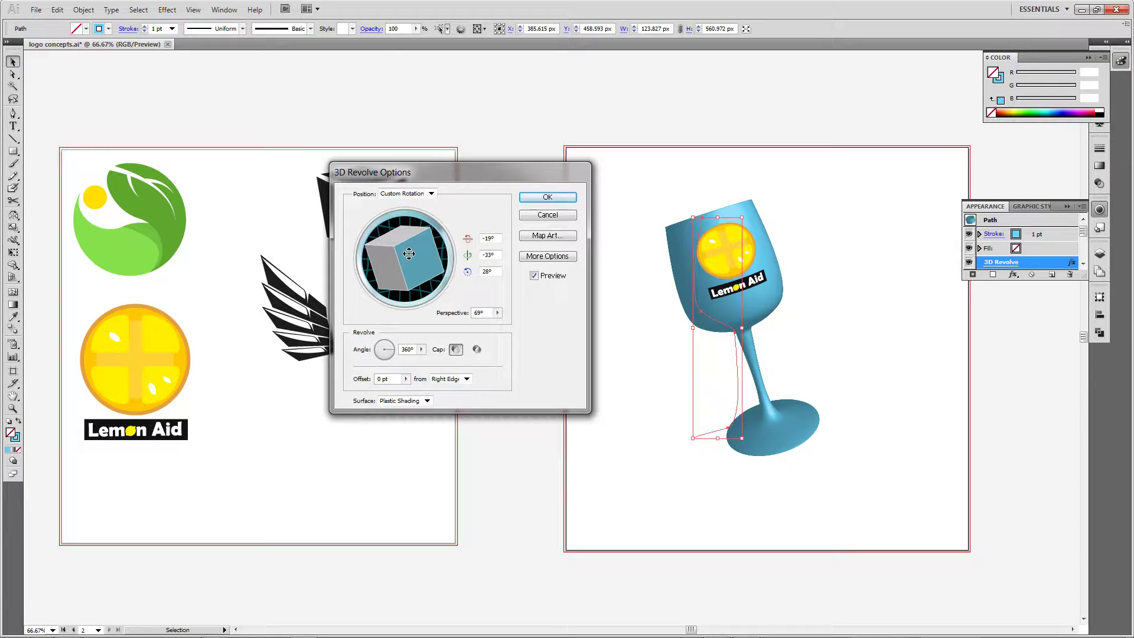
click(426, 400)
click(415, 412)
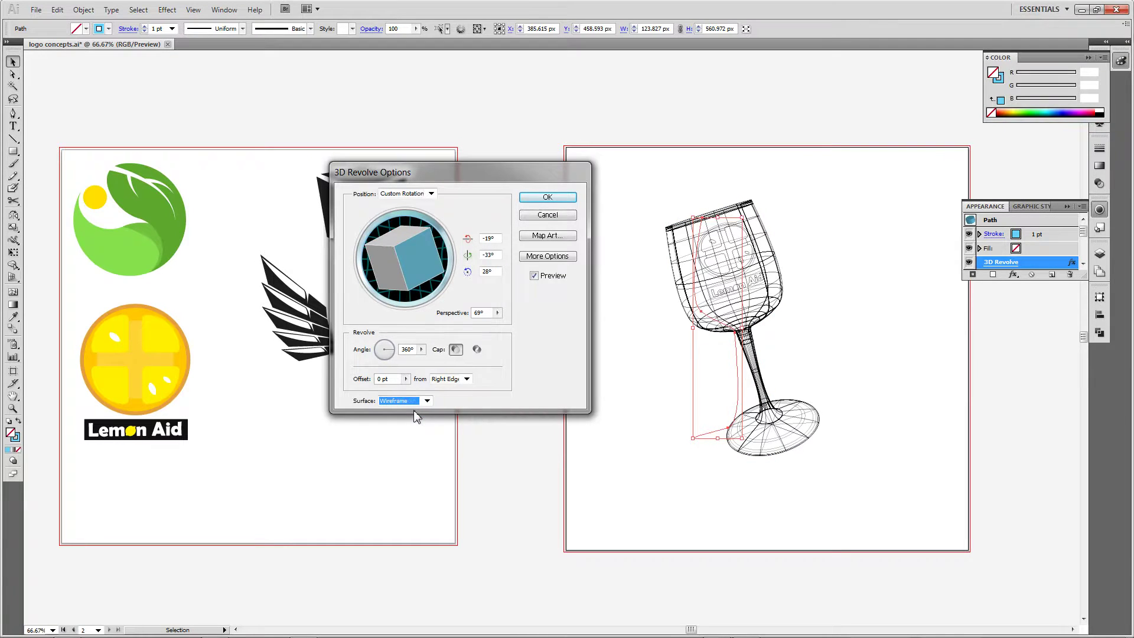
click(427, 404)
click(414, 421)
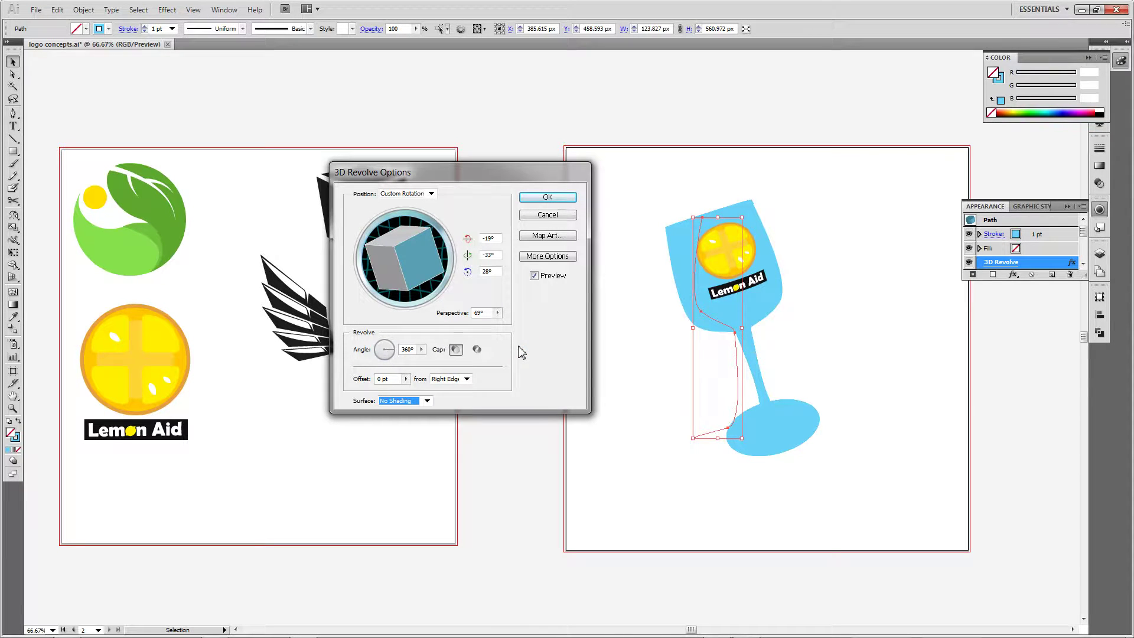
click(427, 400)
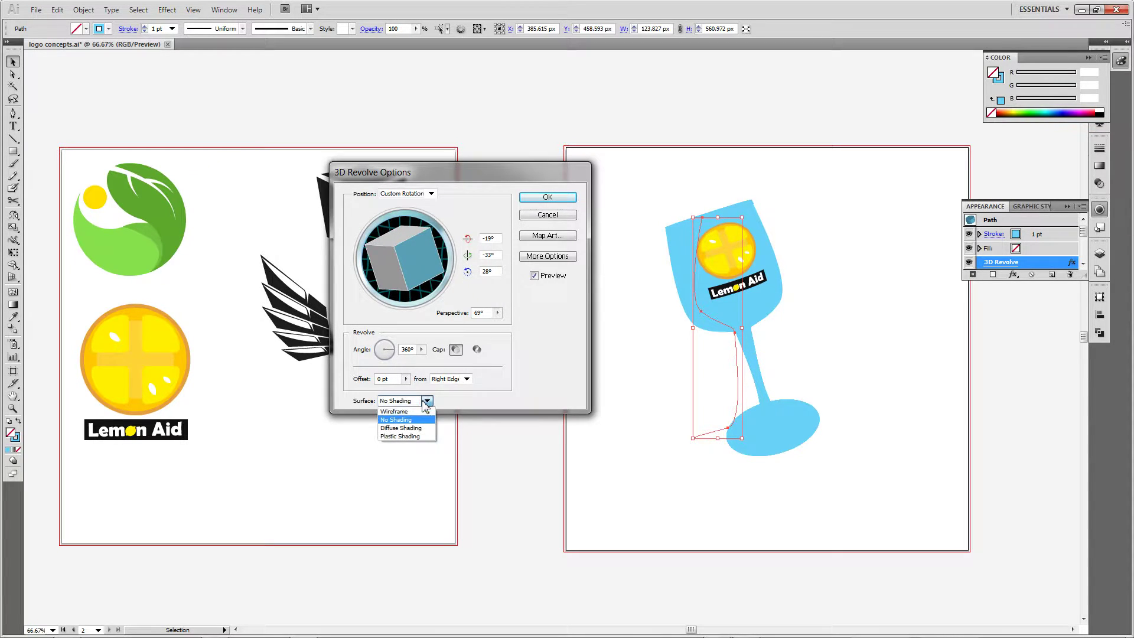
click(405, 428)
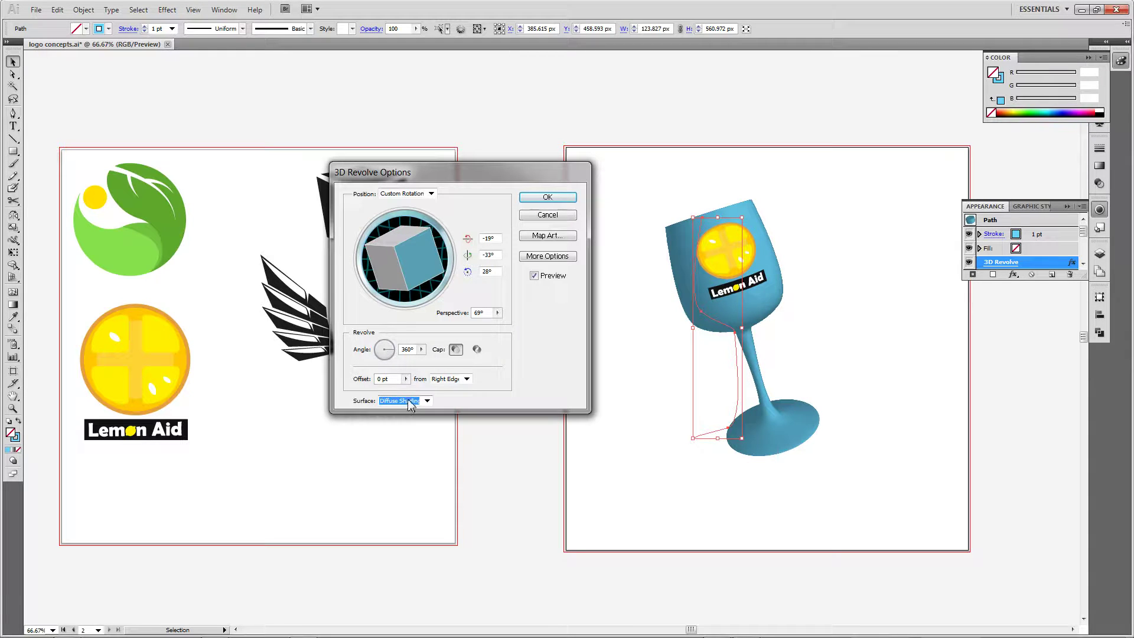
click(427, 400)
click(407, 428)
key(Down)
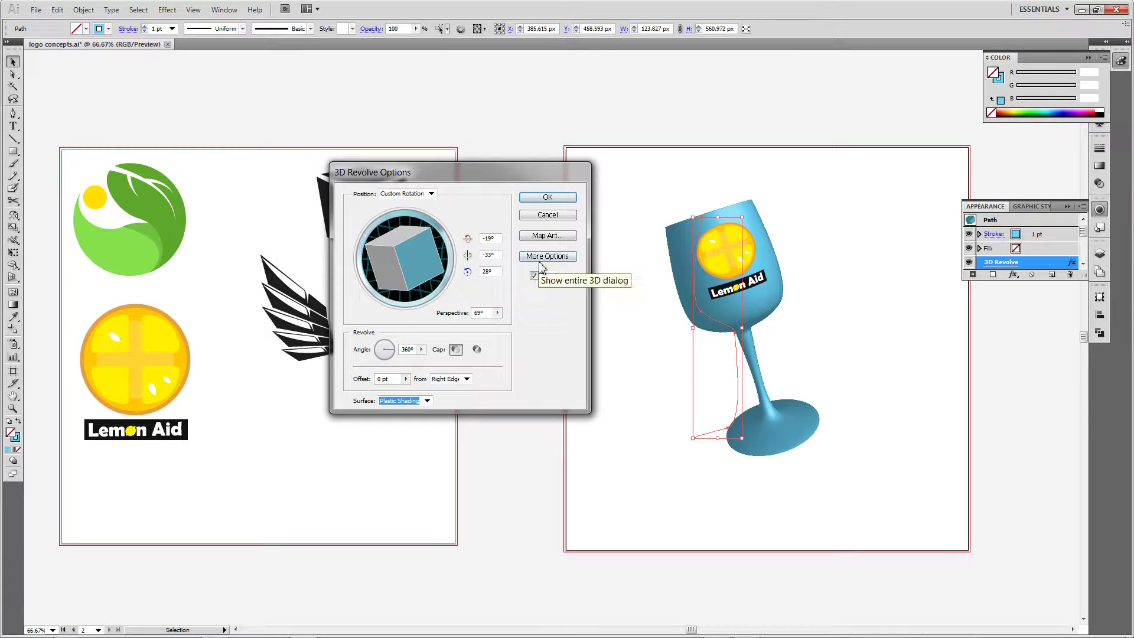
Reposition the shading-sphere lights, adding a second light, so light falls from the lower left.
click(544, 258)
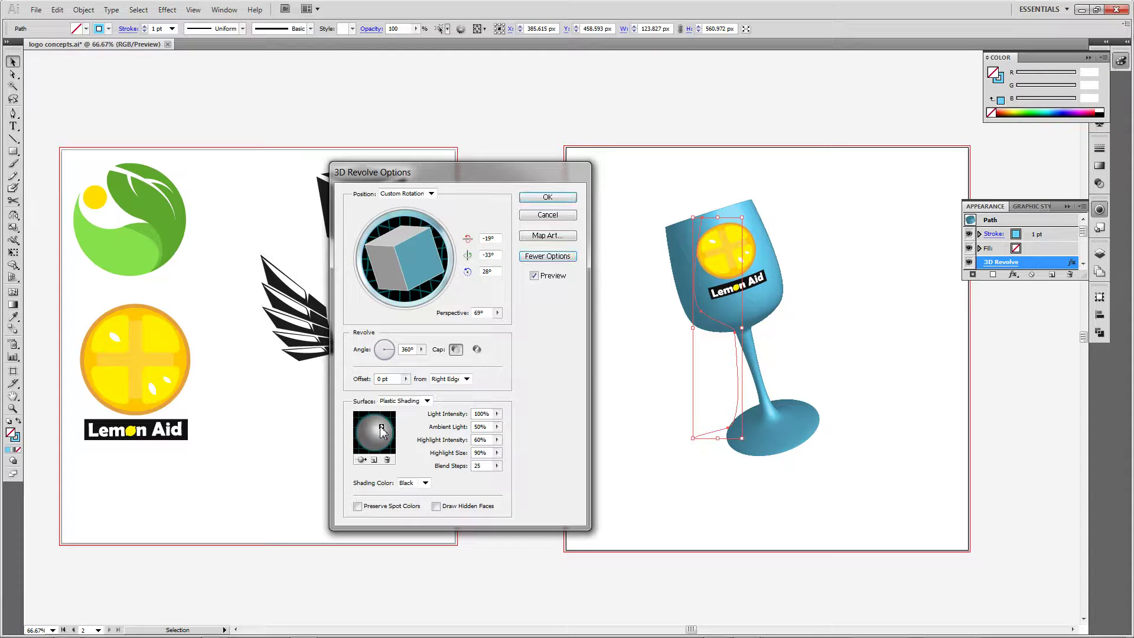
drag(382, 427, 363, 426)
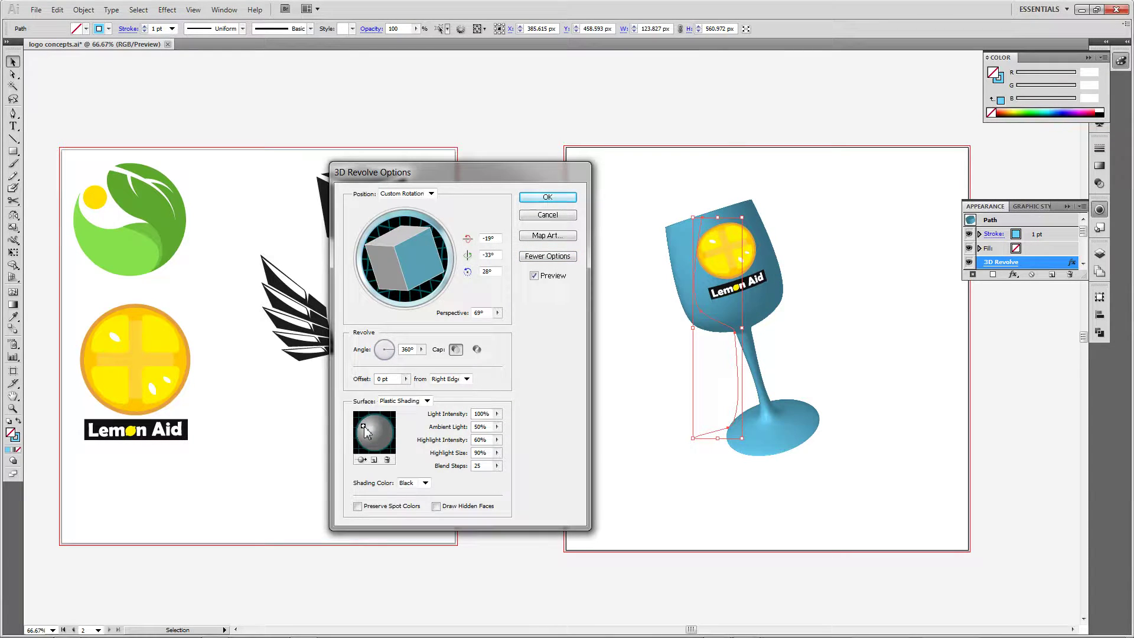
drag(364, 427, 388, 440)
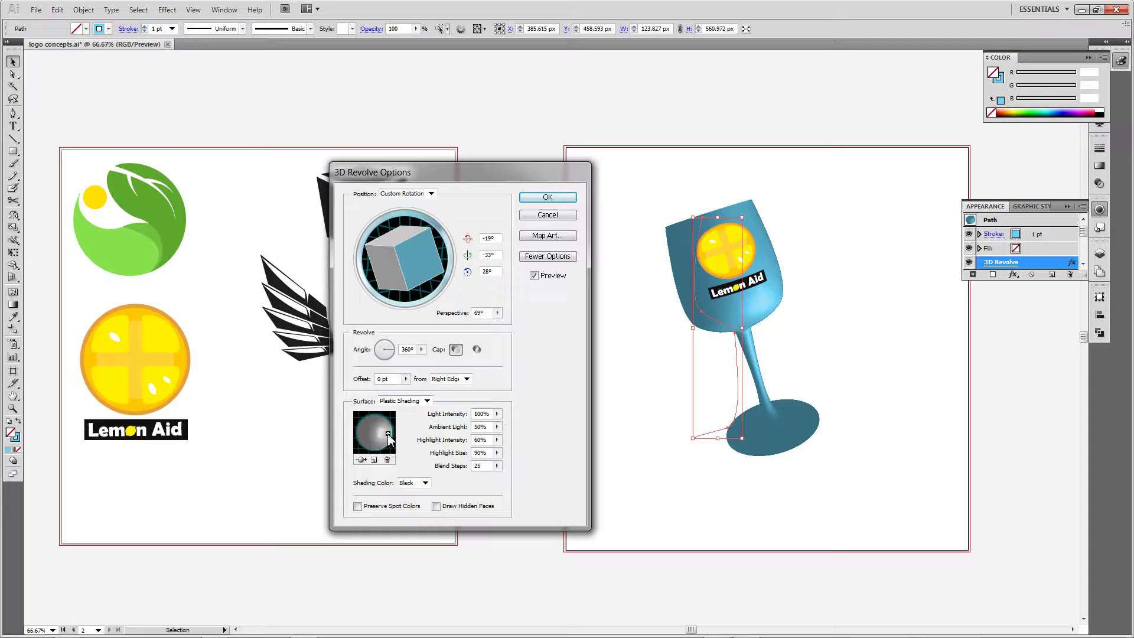
drag(390, 444, 389, 438)
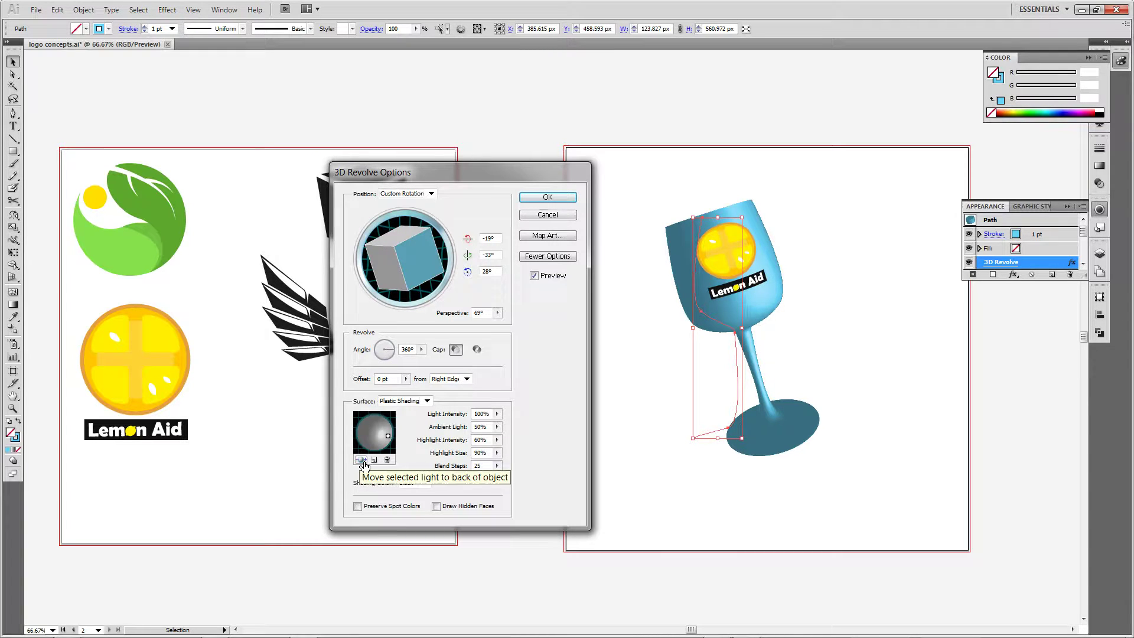
click(374, 459)
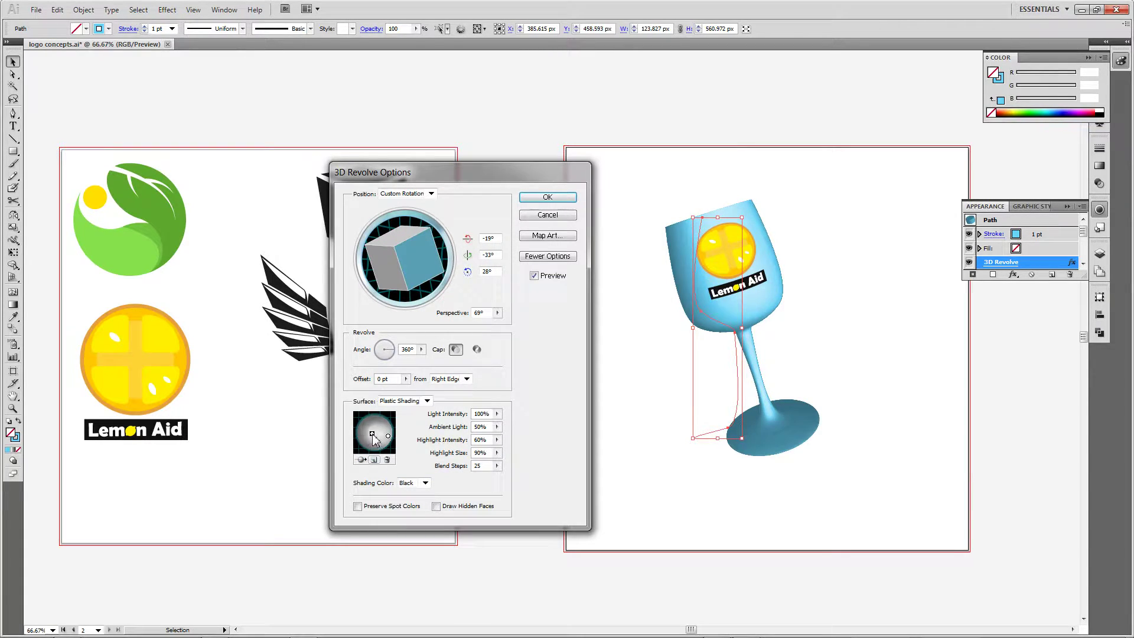
drag(373, 435, 362, 425)
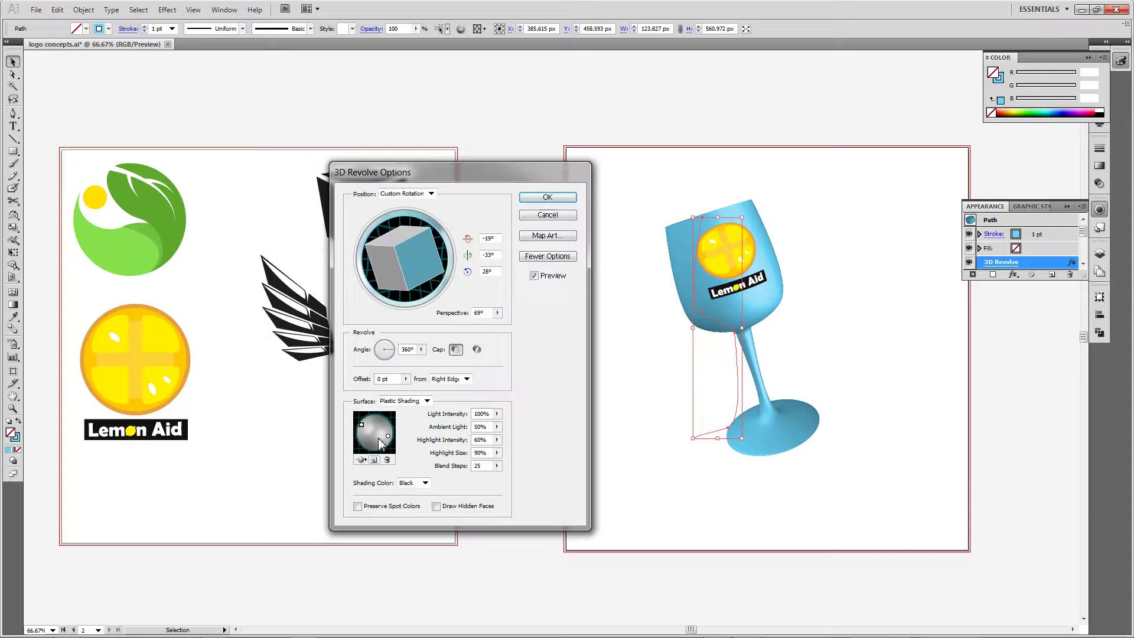
drag(387, 436, 395, 434)
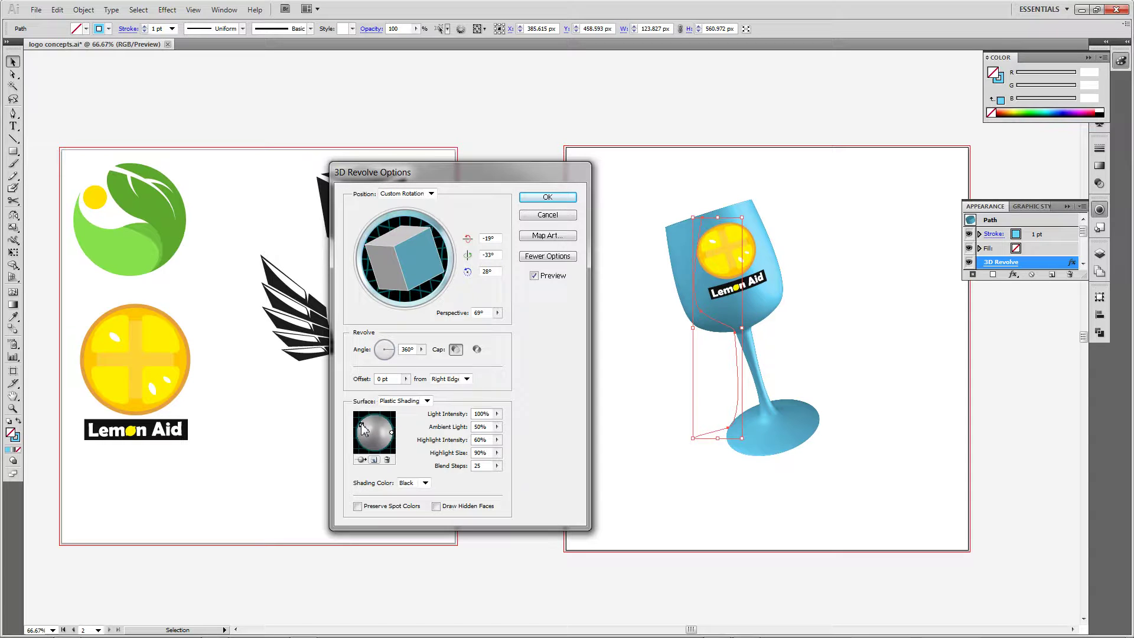
drag(361, 424, 360, 433)
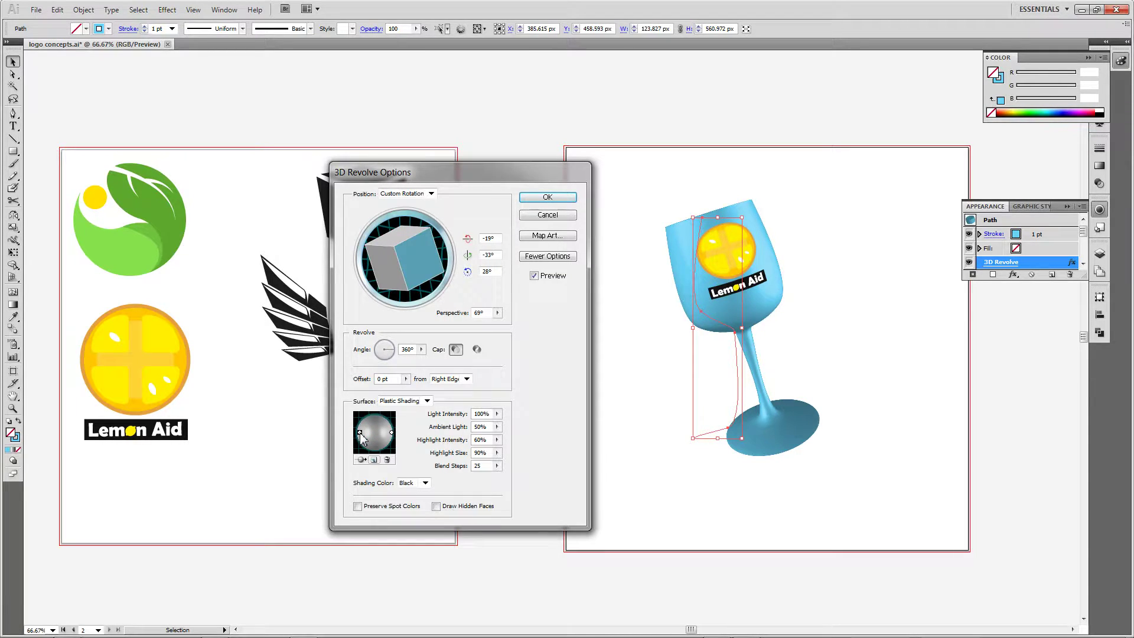
Switch the glass's Shading Color to Custom and set it to light blue 73ADD8.
click(424, 483)
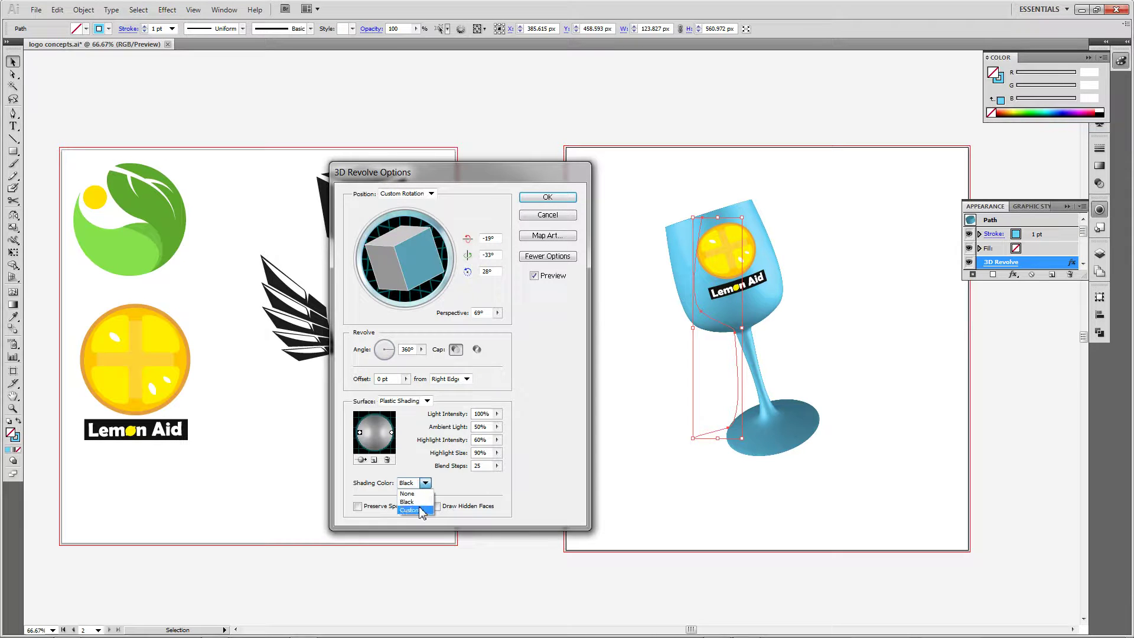
click(421, 510)
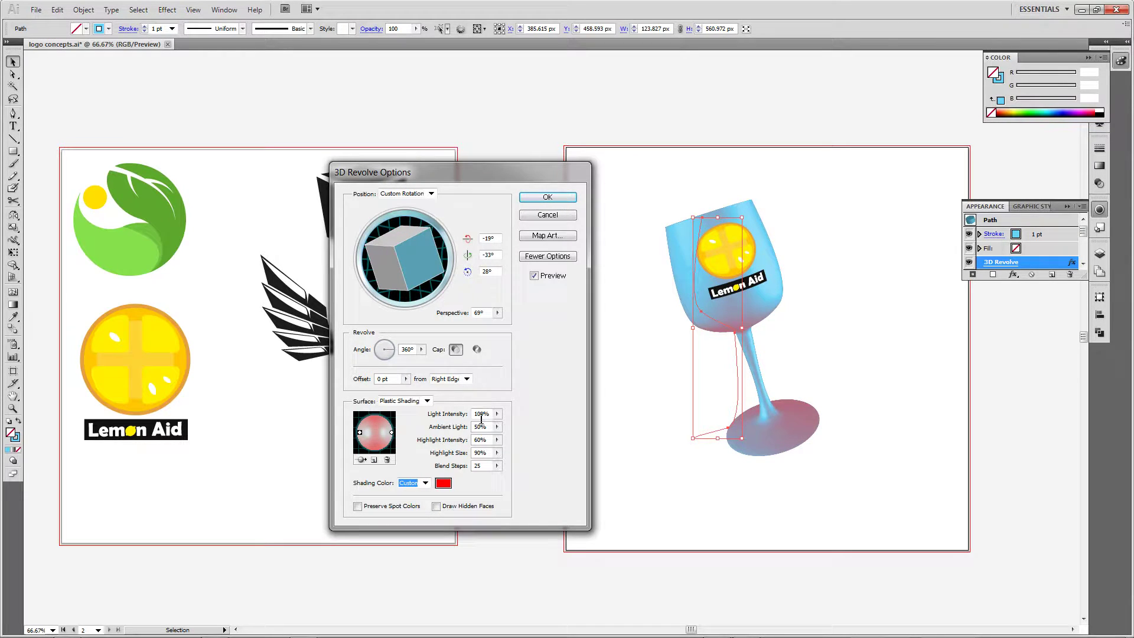
click(443, 483)
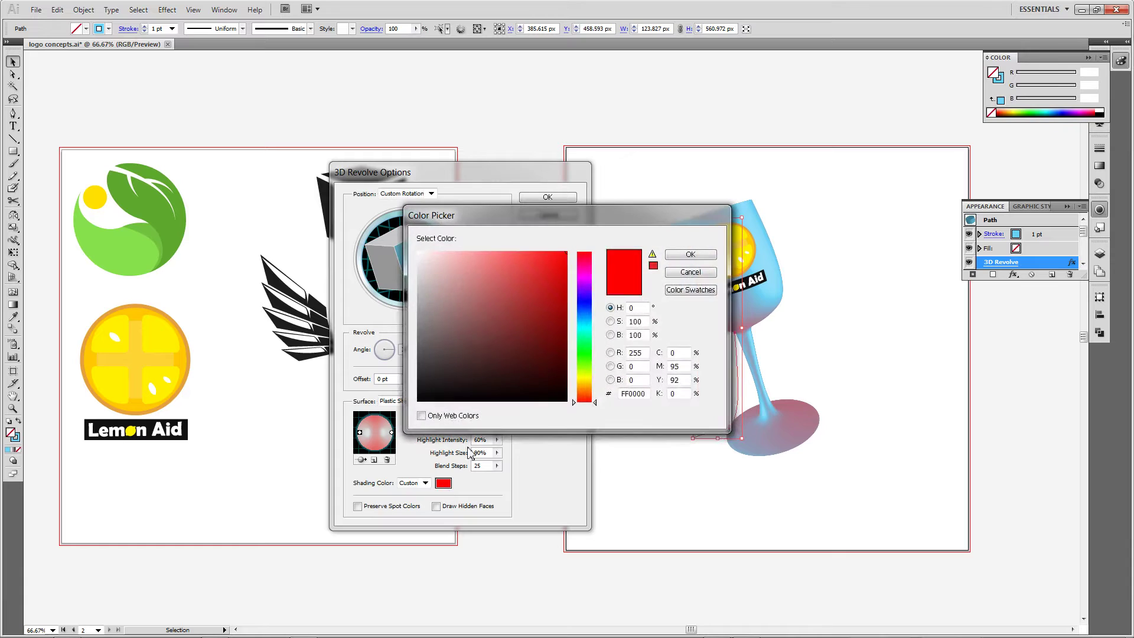
drag(604, 217, 445, 200)
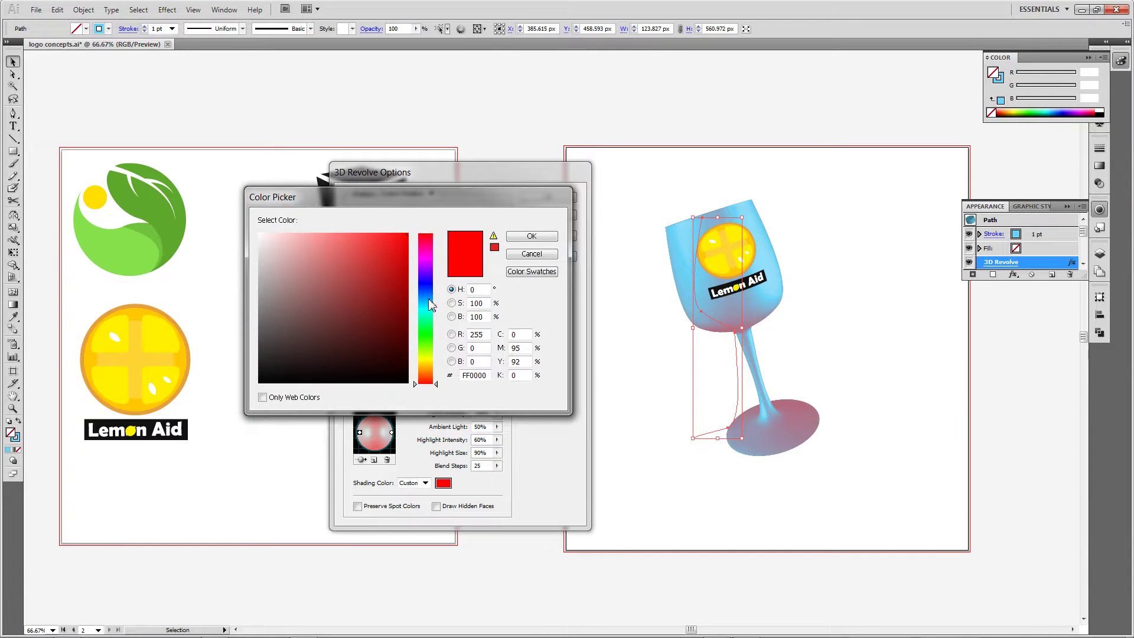
drag(429, 299, 424, 345)
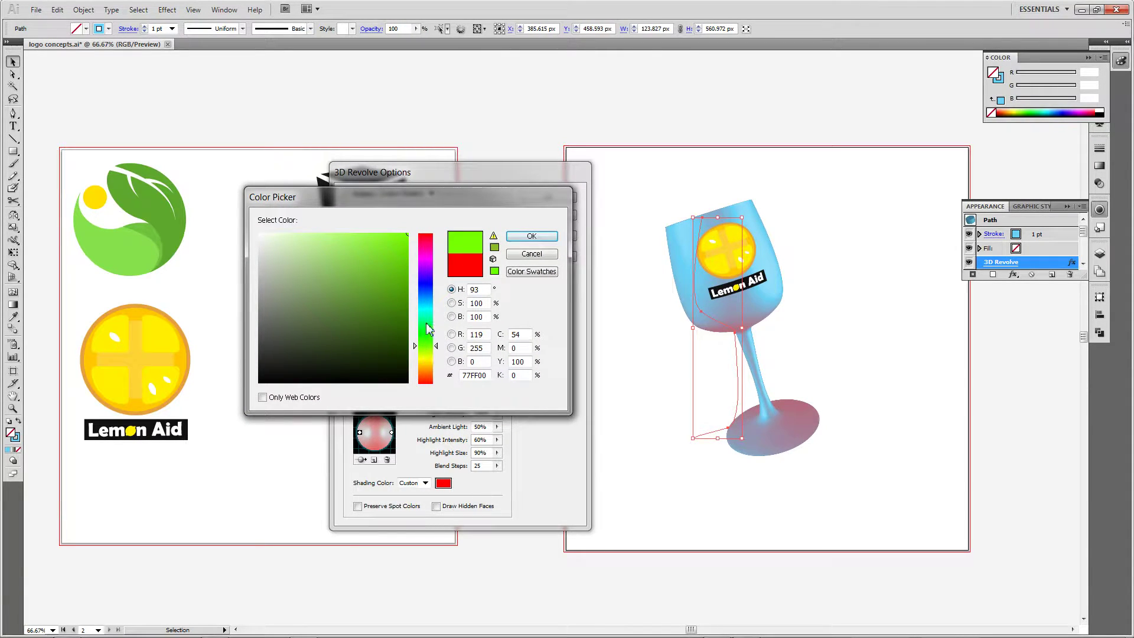
click(428, 299)
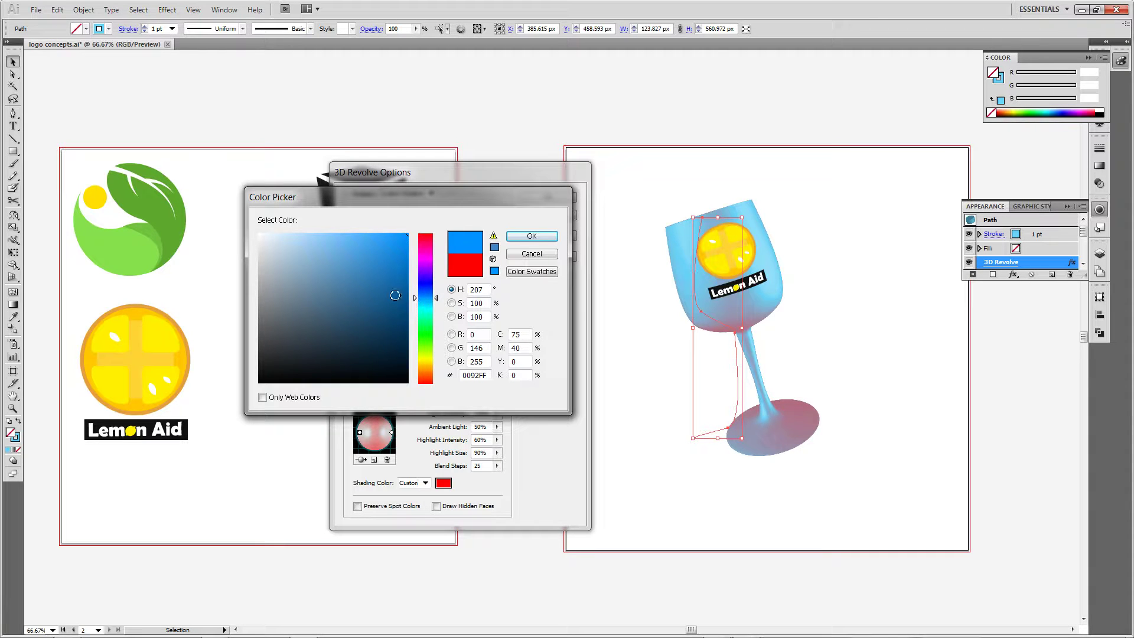
drag(384, 279, 331, 255)
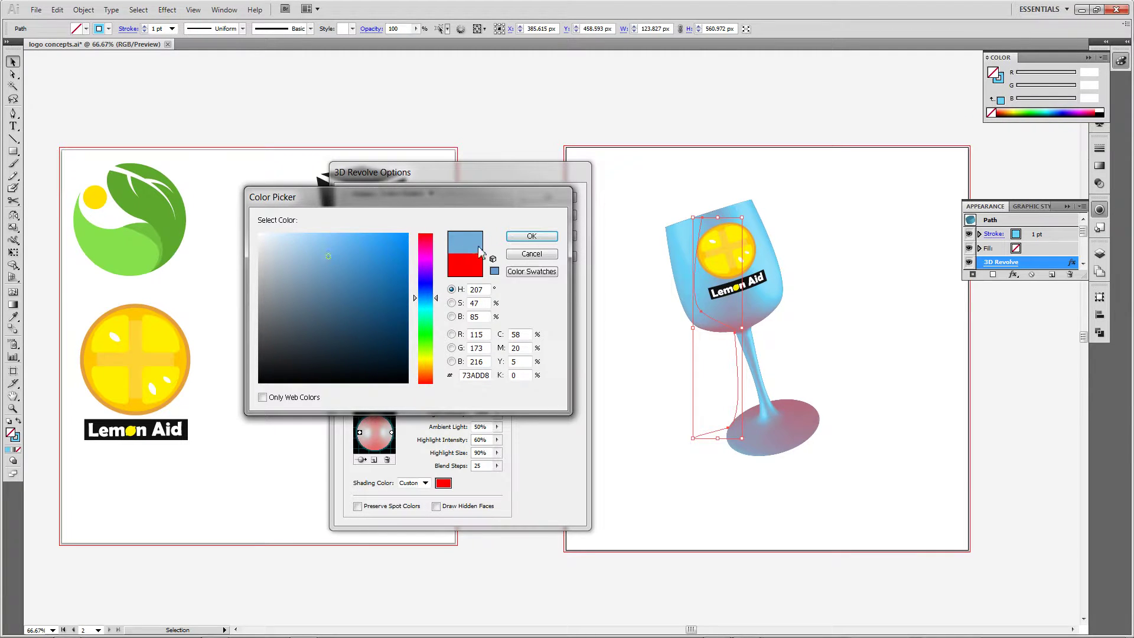
click(532, 235)
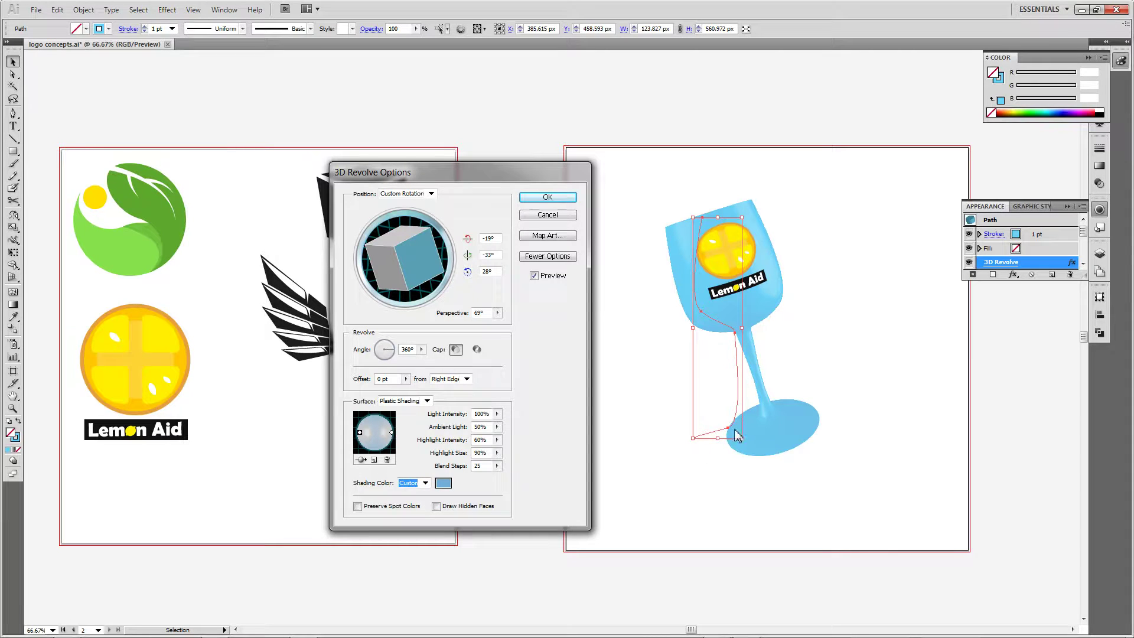
click(559, 204)
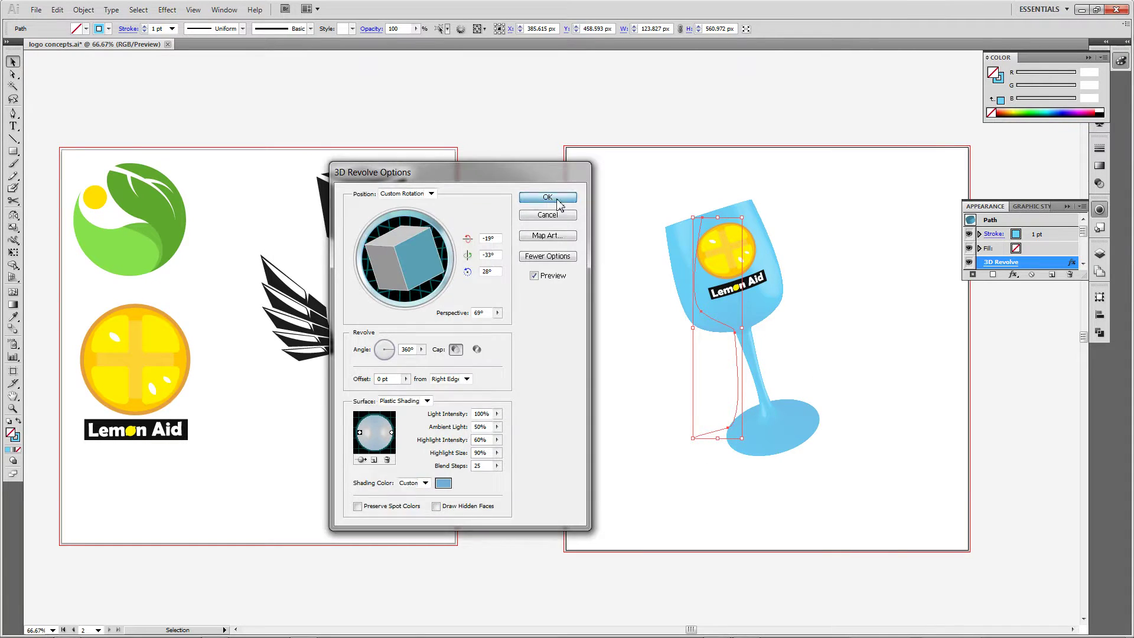
Move the finished glass to the top-left of the right artboard, undoing a trial resize.
click(630, 244)
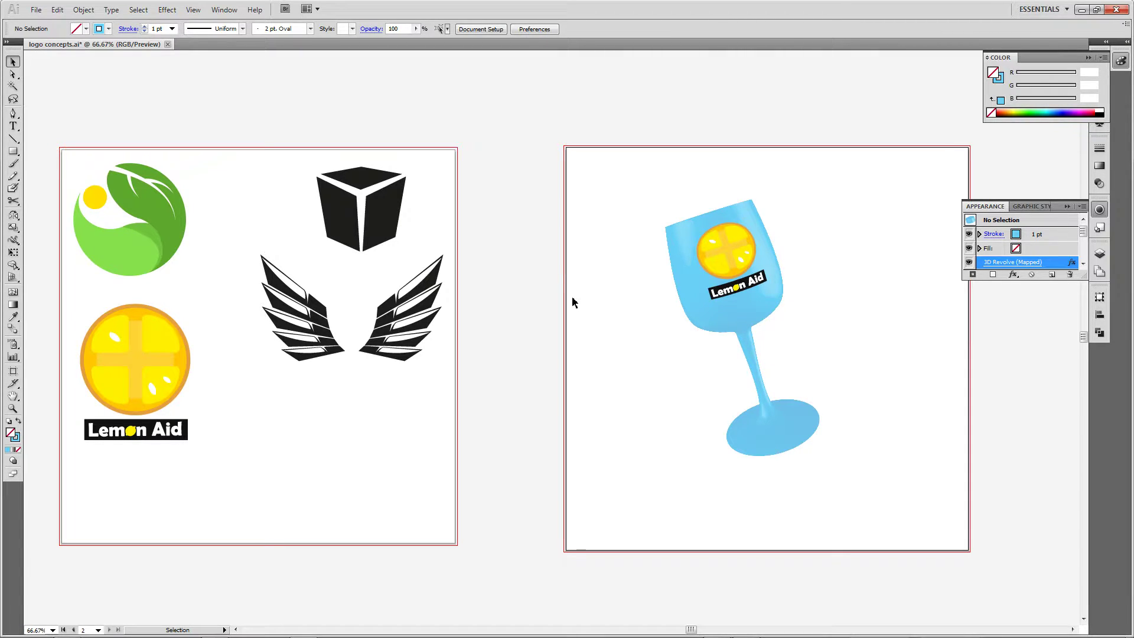
drag(731, 305, 625, 249)
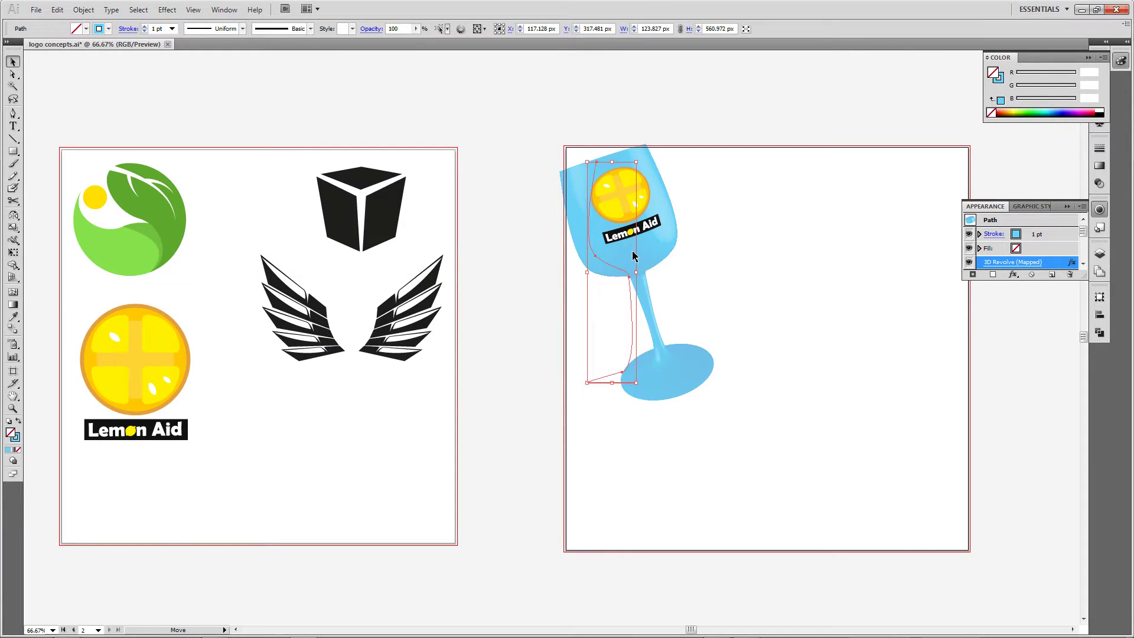
drag(626, 249, 627, 283)
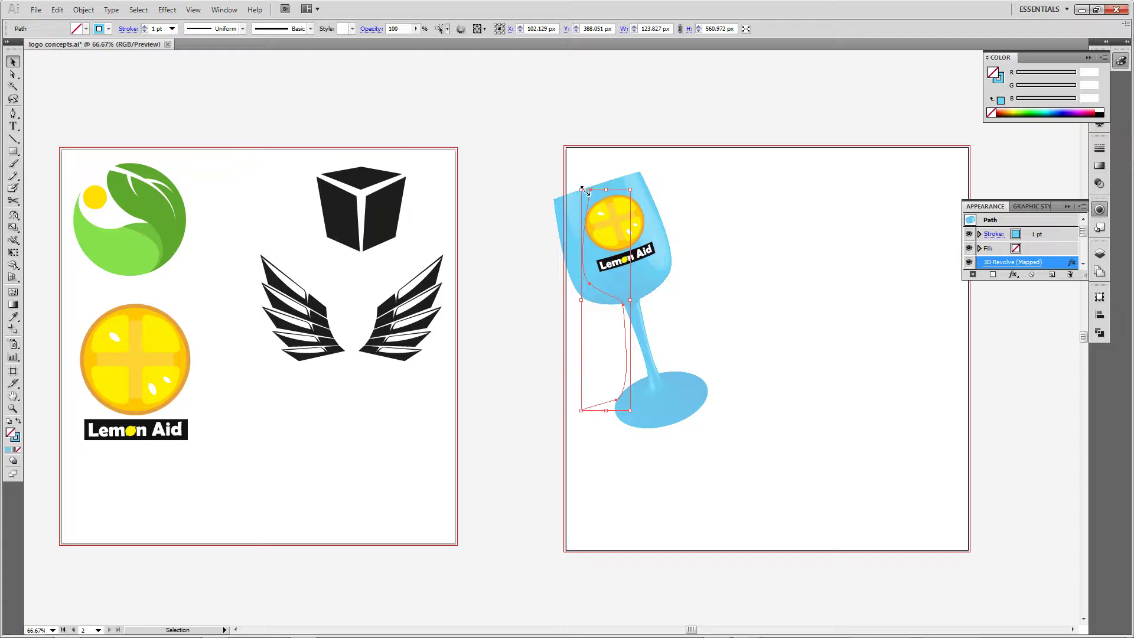
drag(583, 188, 601, 230)
key(ctrl+z)
Nudge an anchor point on the glass profile slightly to the right.
key(a)
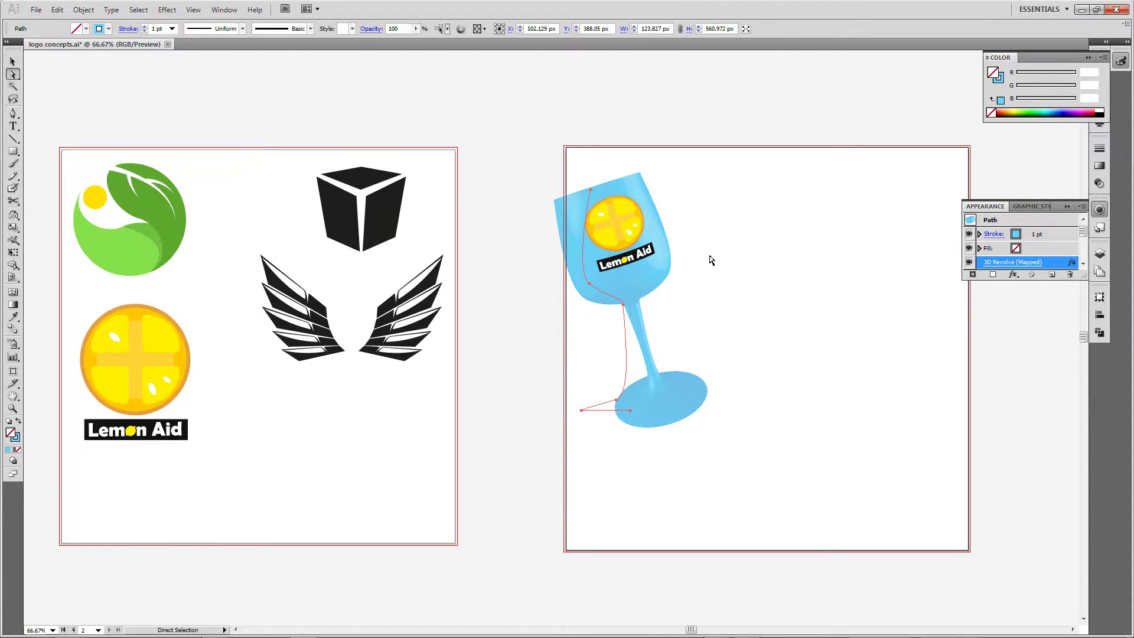
click(589, 283)
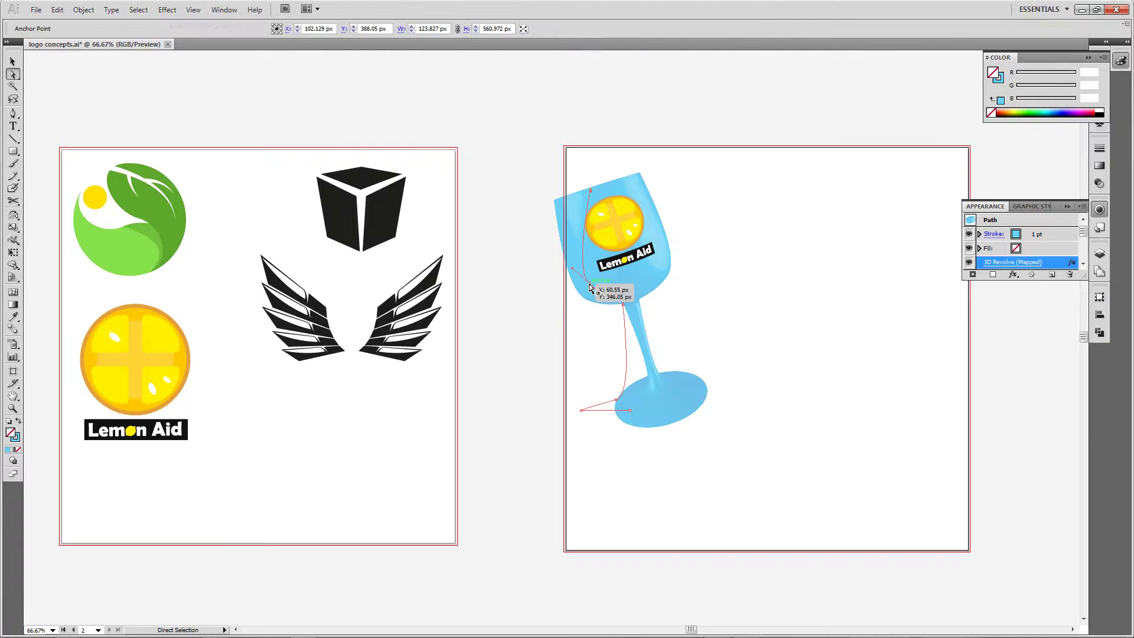
key(ctrl)
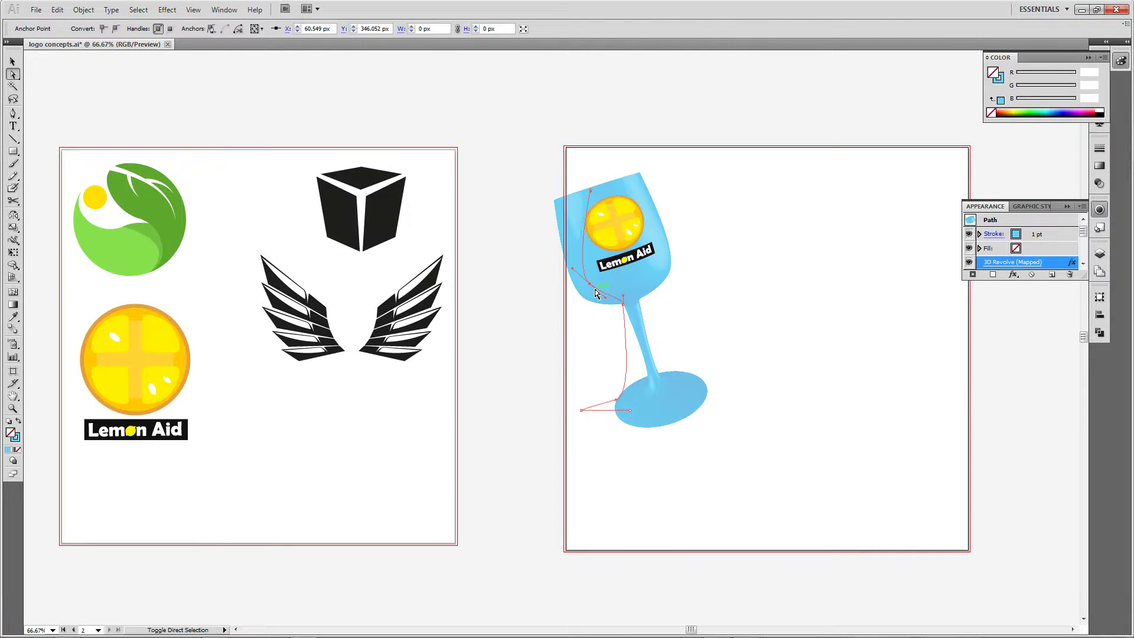
key(shift+Right)
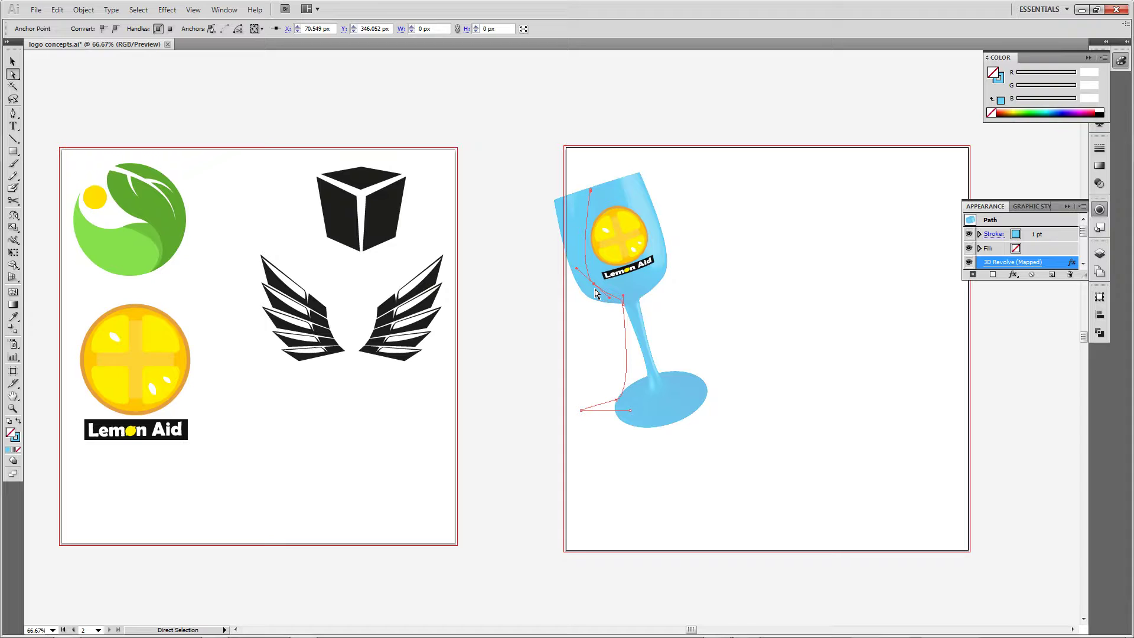
key(ctrl)
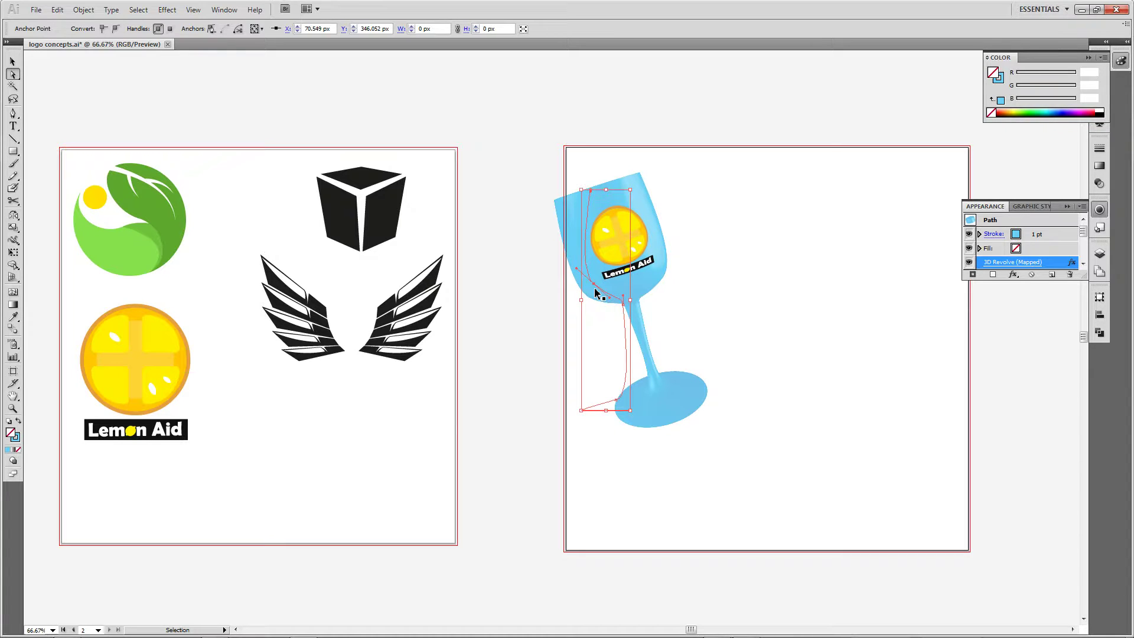
click(726, 267)
key(v)
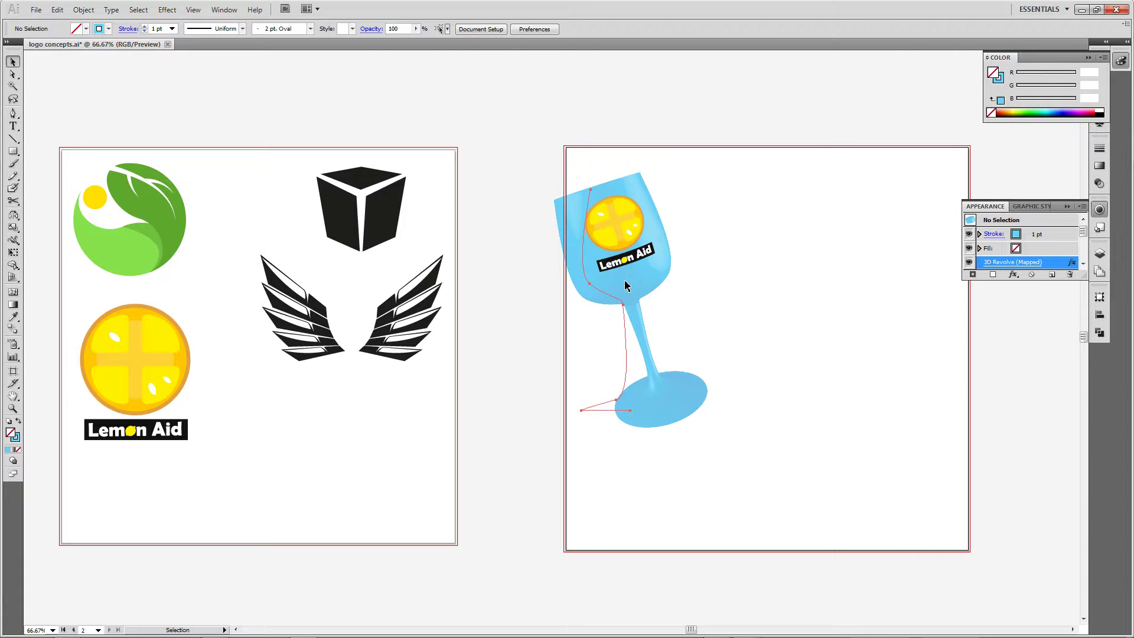
Shift the glass up and right and group it, undoing a trial scale-down.
drag(627, 287, 642, 264)
click(818, 174)
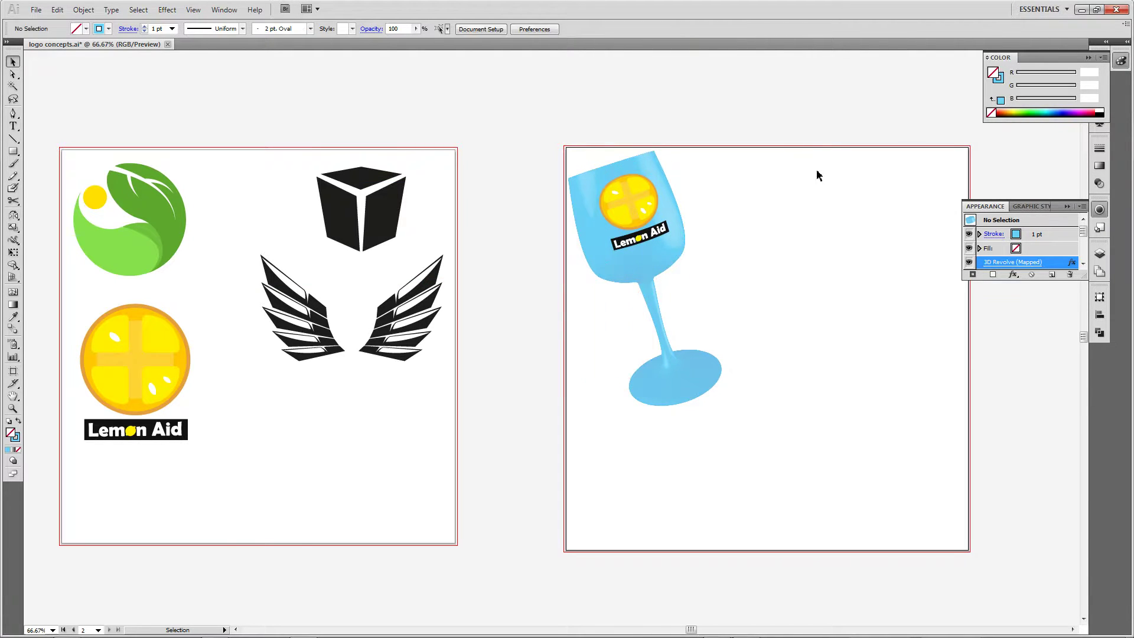
click(664, 254)
key(ctrl+g)
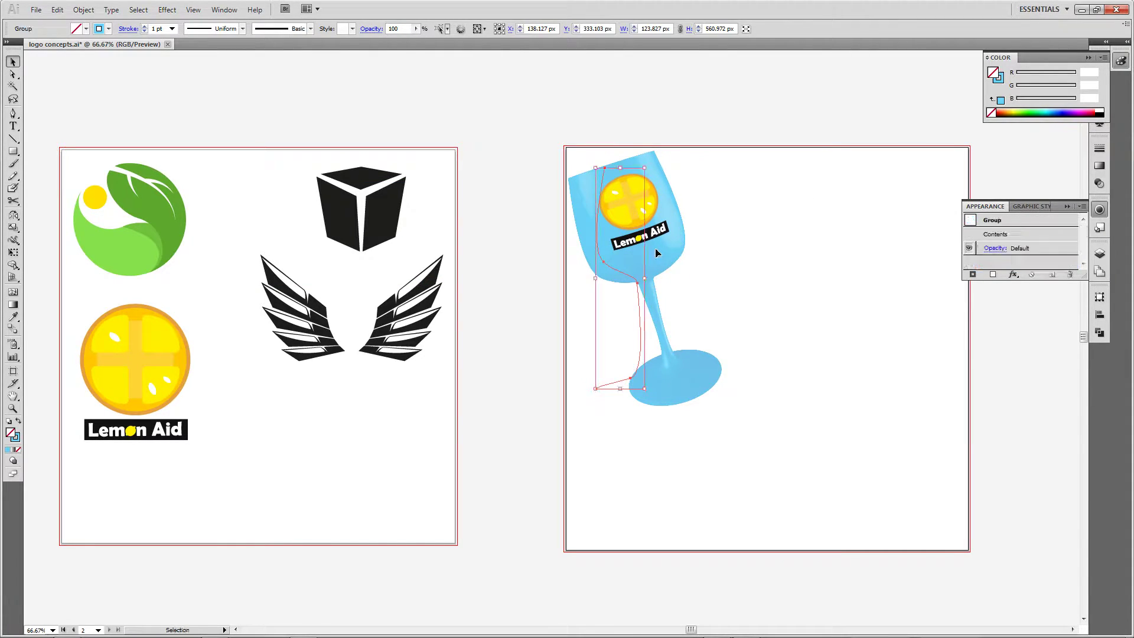
click(721, 300)
click(679, 362)
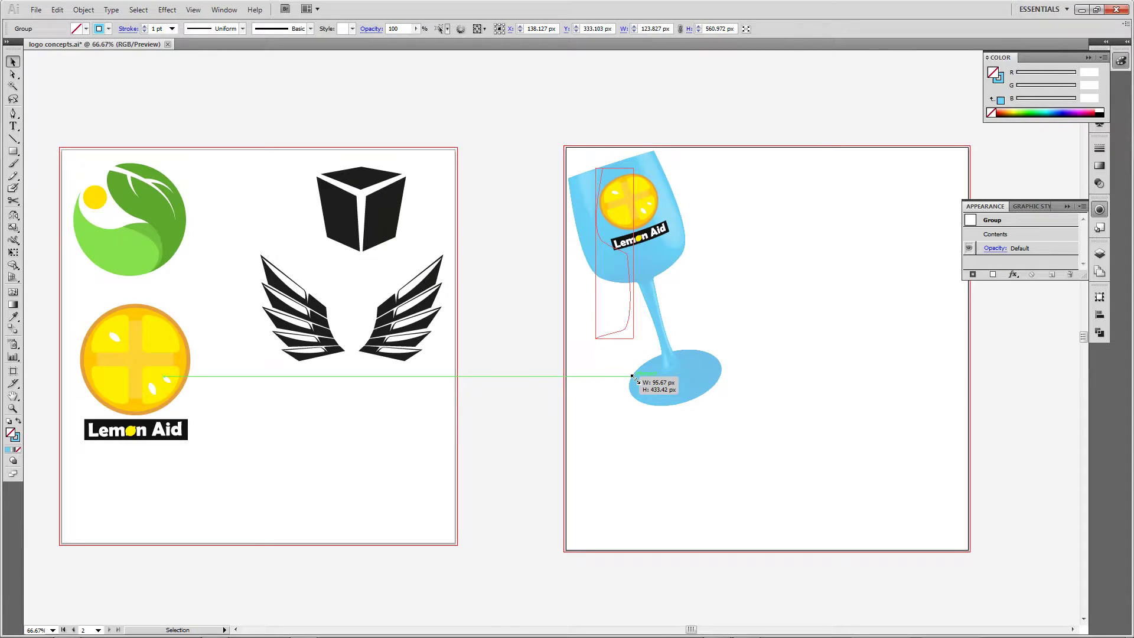
drag(645, 388, 634, 381)
key(a)
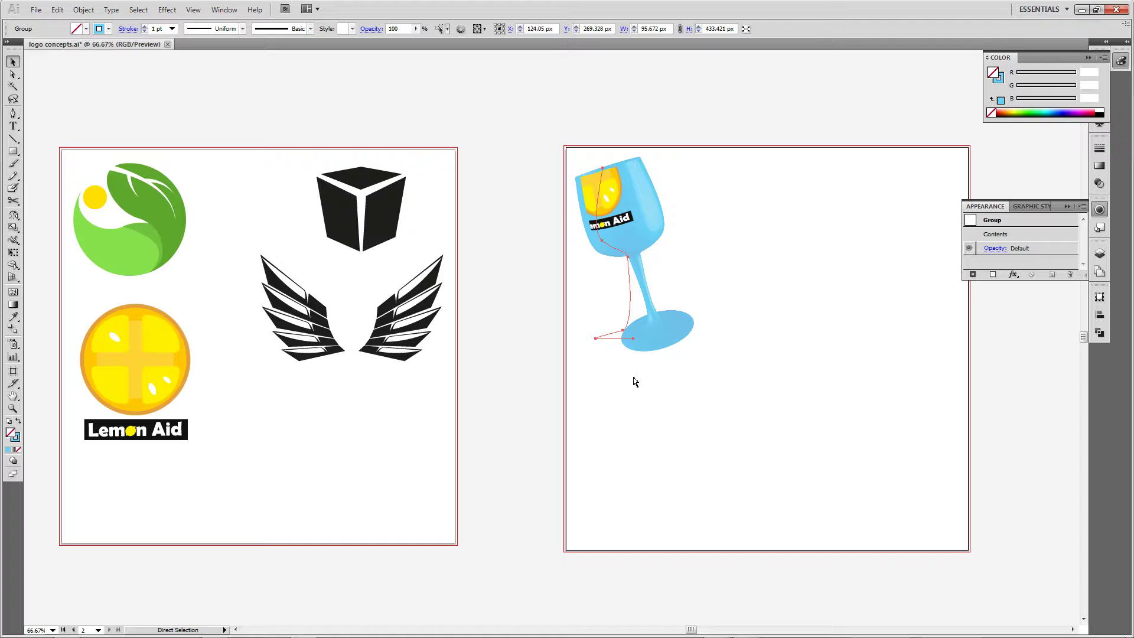
key(ctrl+z)
click(792, 330)
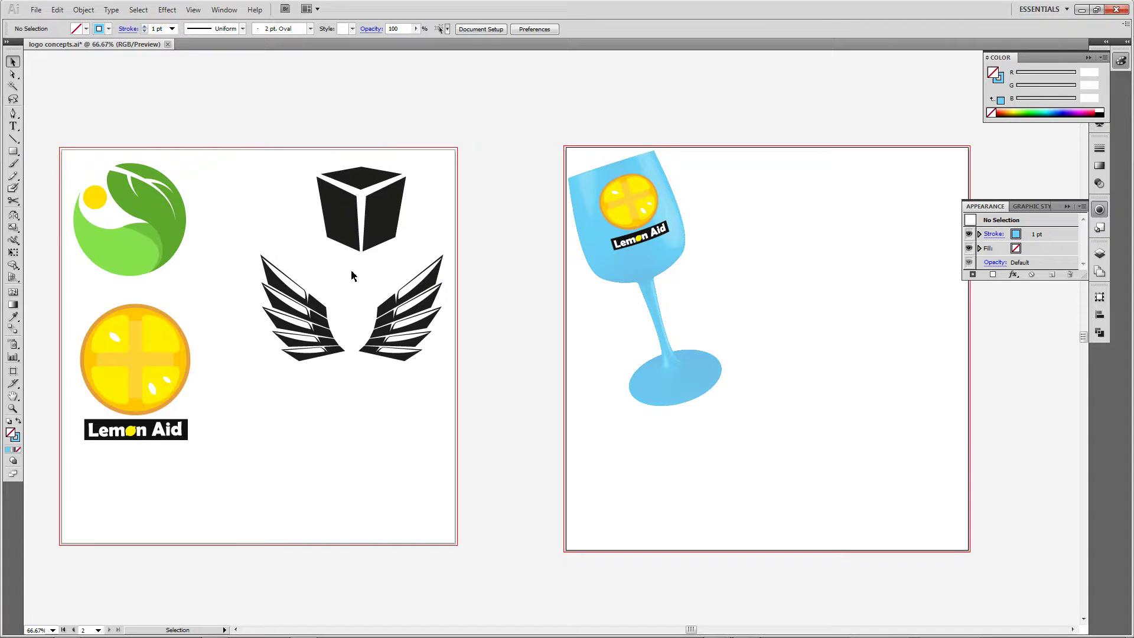
click(13, 151)
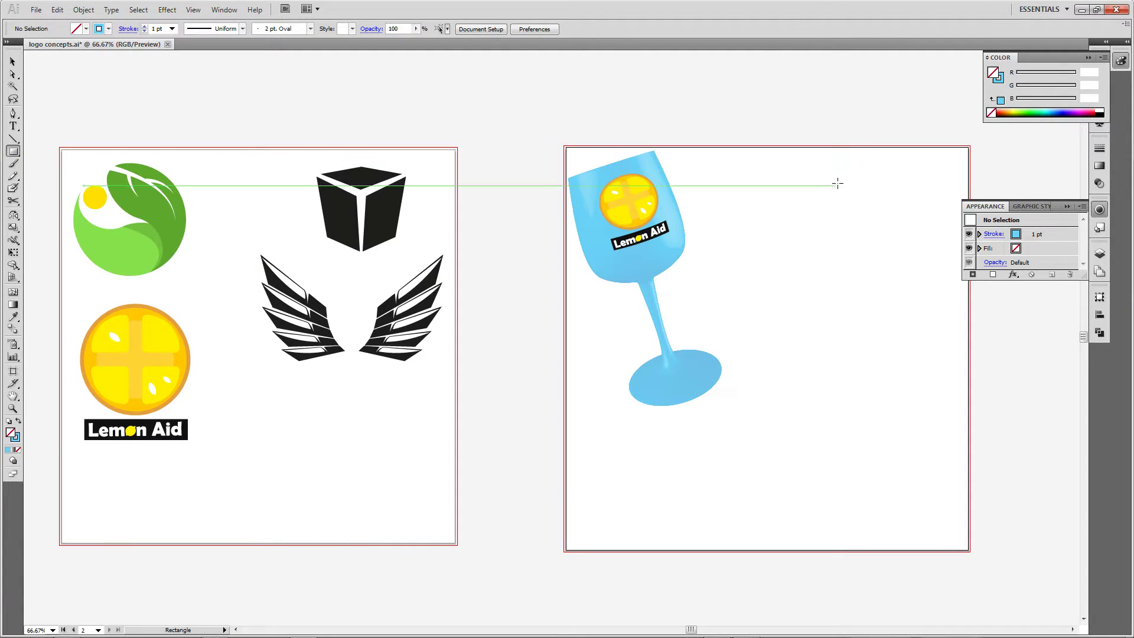
Draw a tall rectangle to the right of the wine glass.
drag(814, 206, 941, 385)
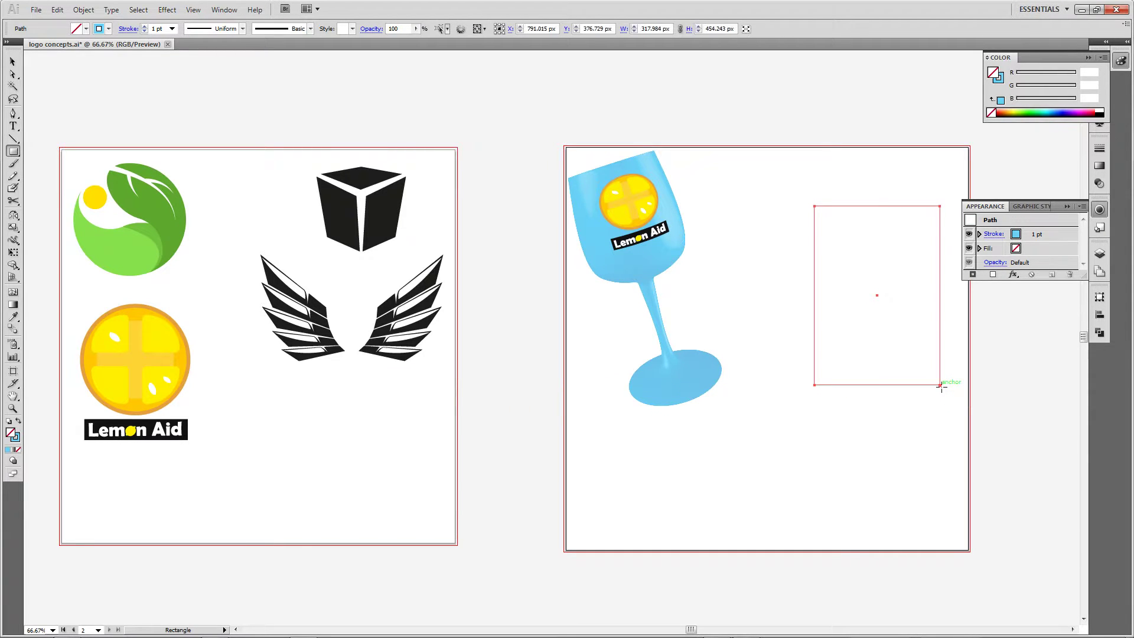
key(v)
click(904, 432)
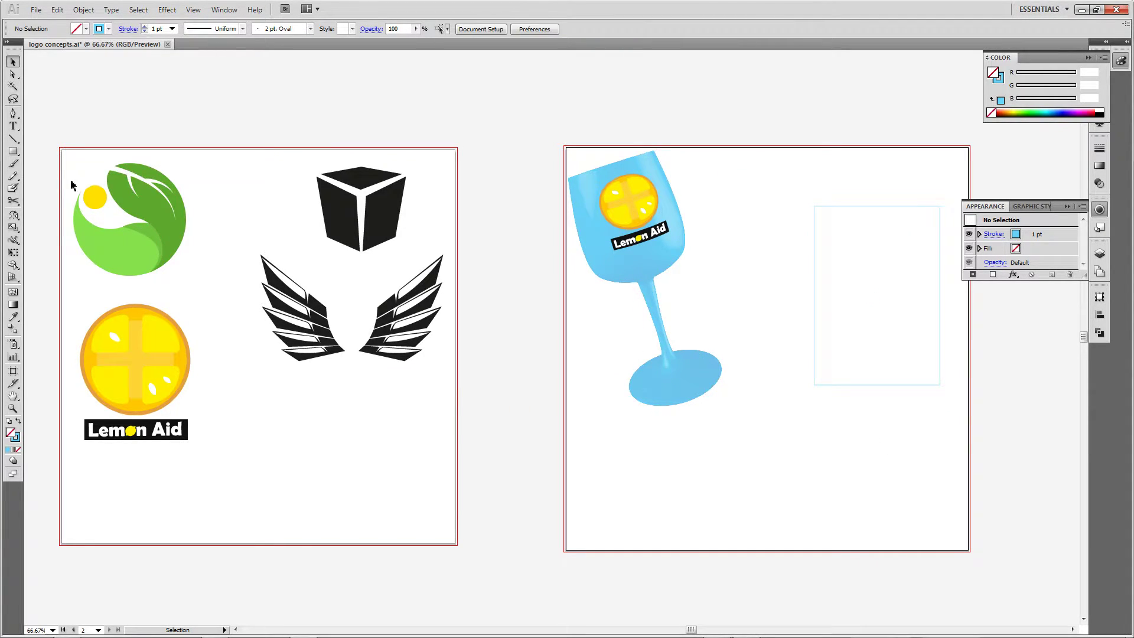
Convert the green leaf logo into a new symbol.
drag(61, 157, 214, 286)
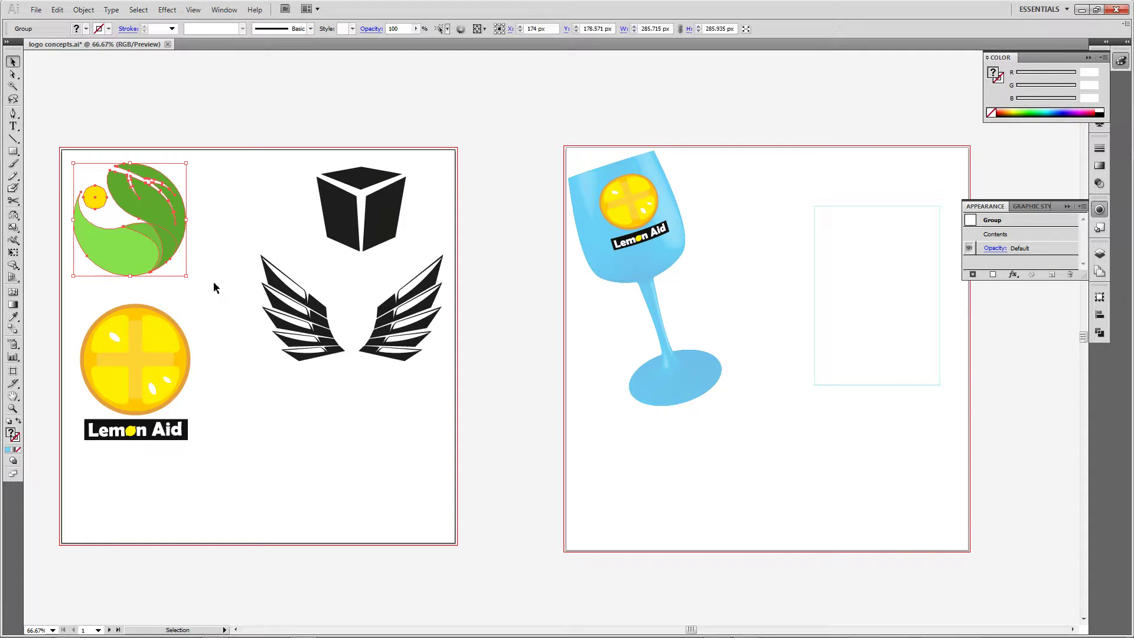
key(F8)
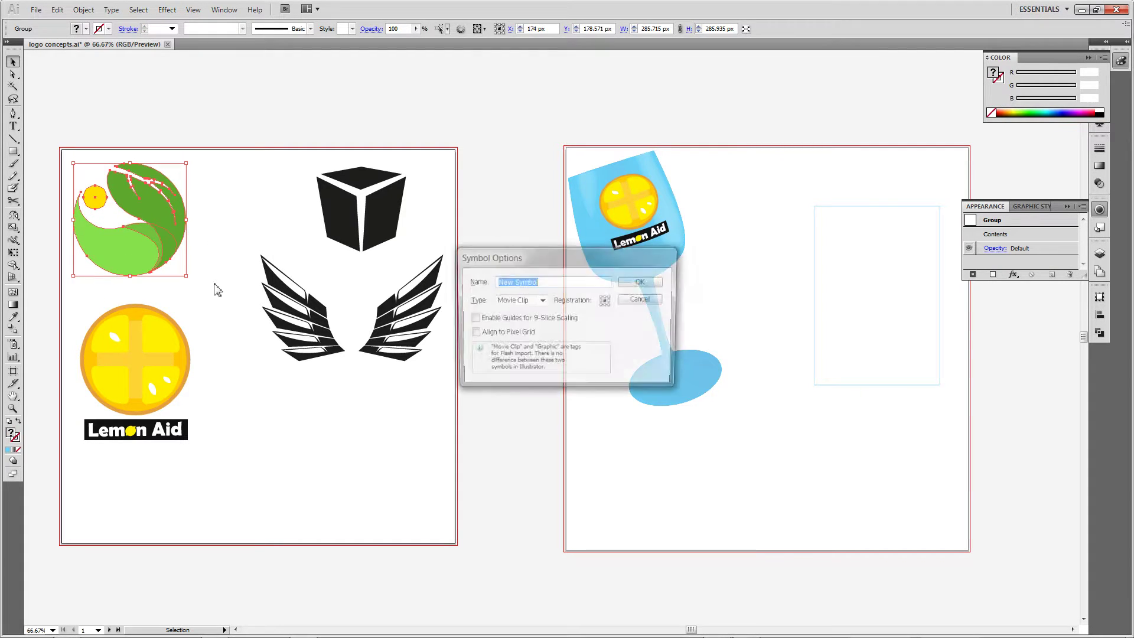
text(nb)
key(Return)
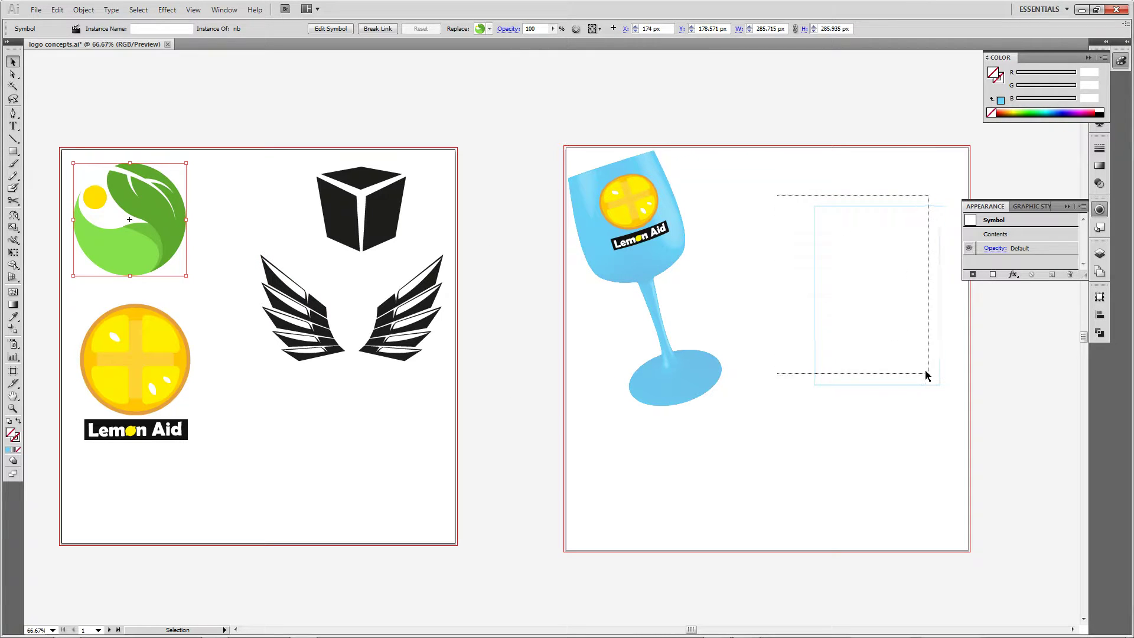
Fill the empty rectangle with light green A2CE41.
drag(771, 205, 933, 384)
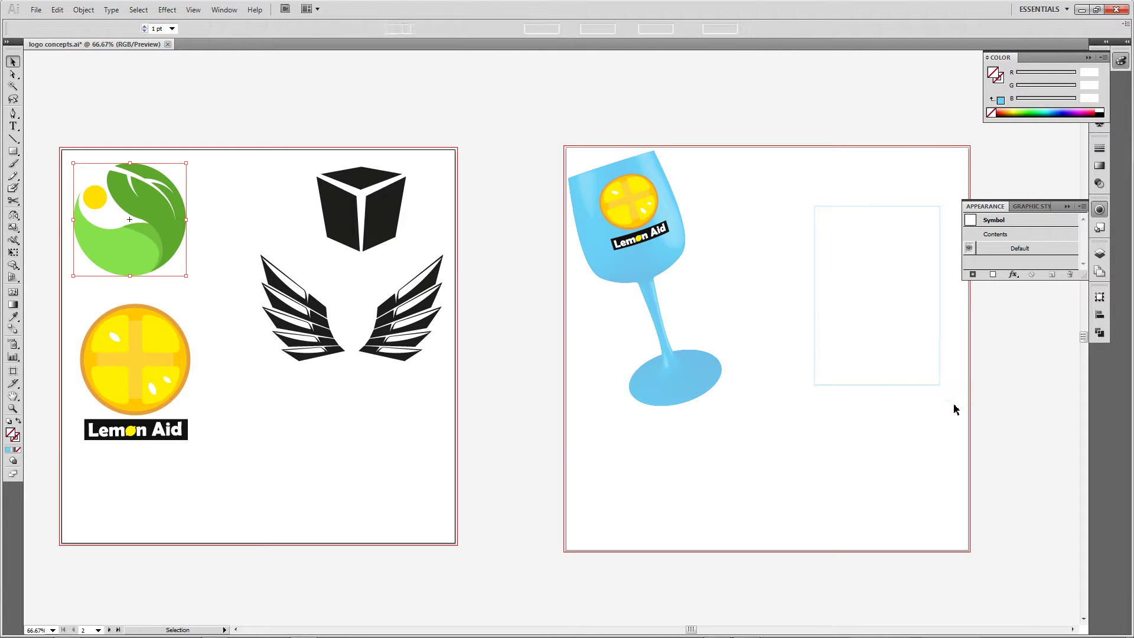
double_click(16, 439)
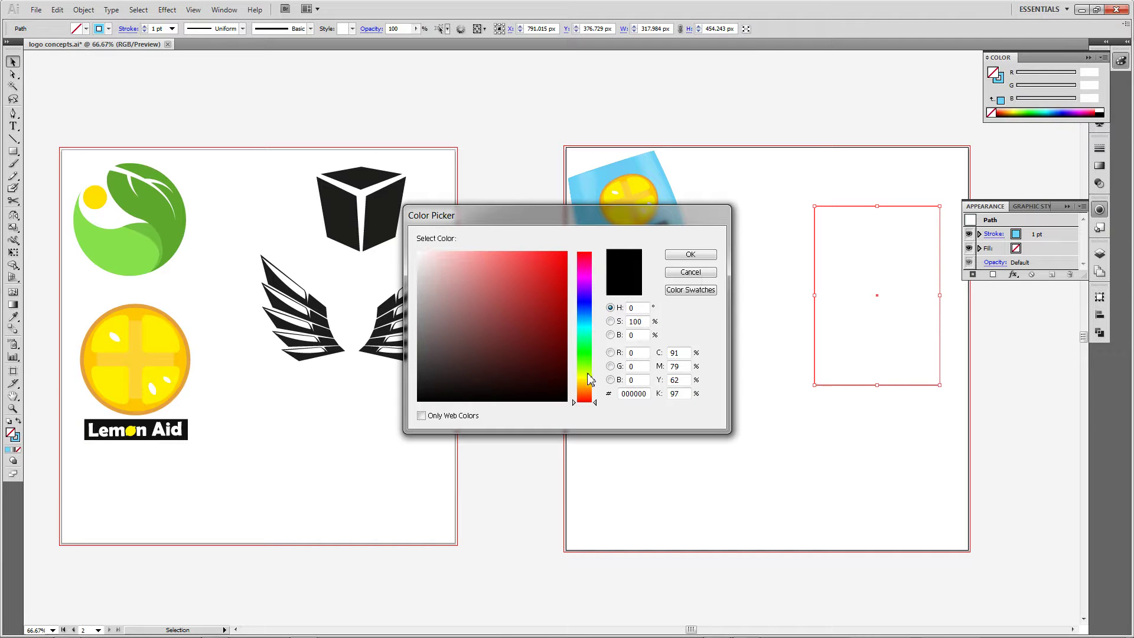
click(585, 369)
drag(522, 295, 520, 281)
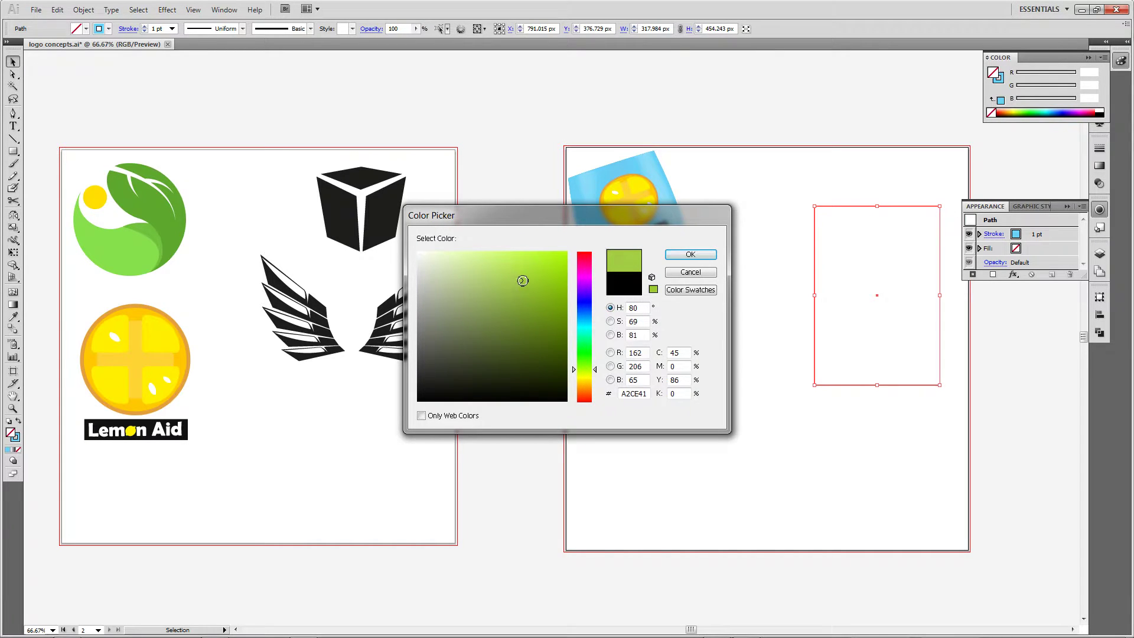
click(690, 254)
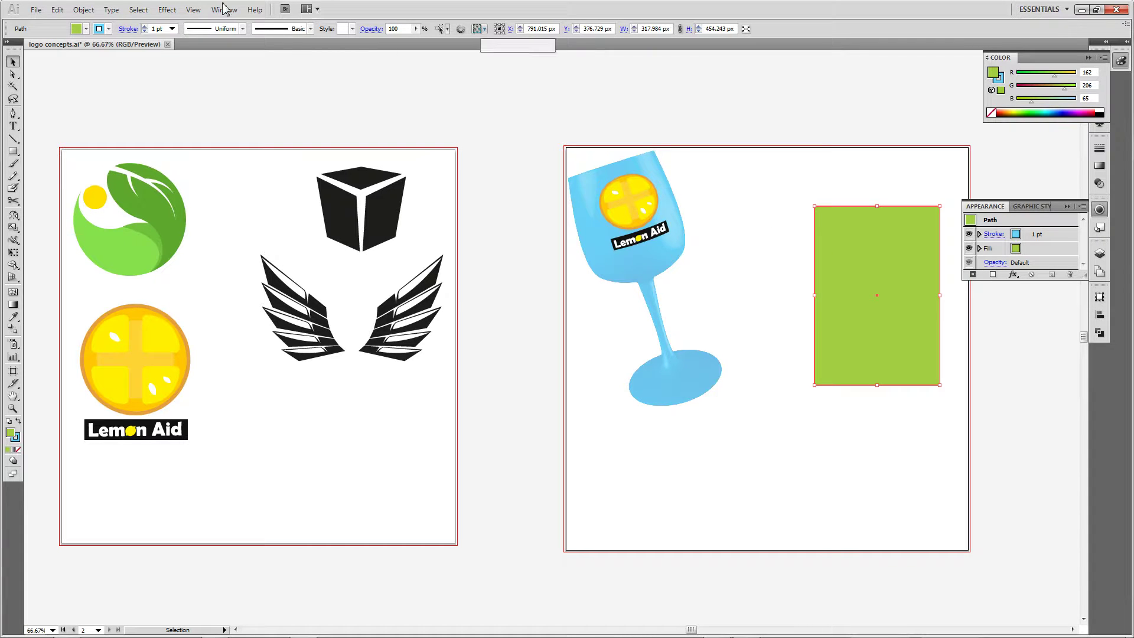
click(168, 10)
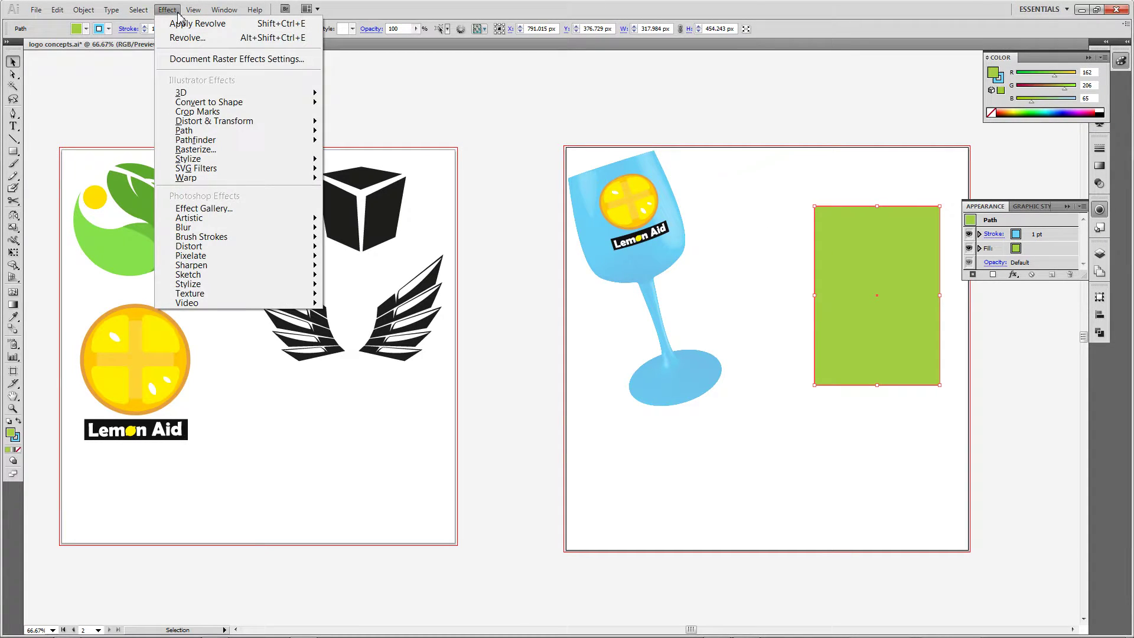
mouse_move(235, 92)
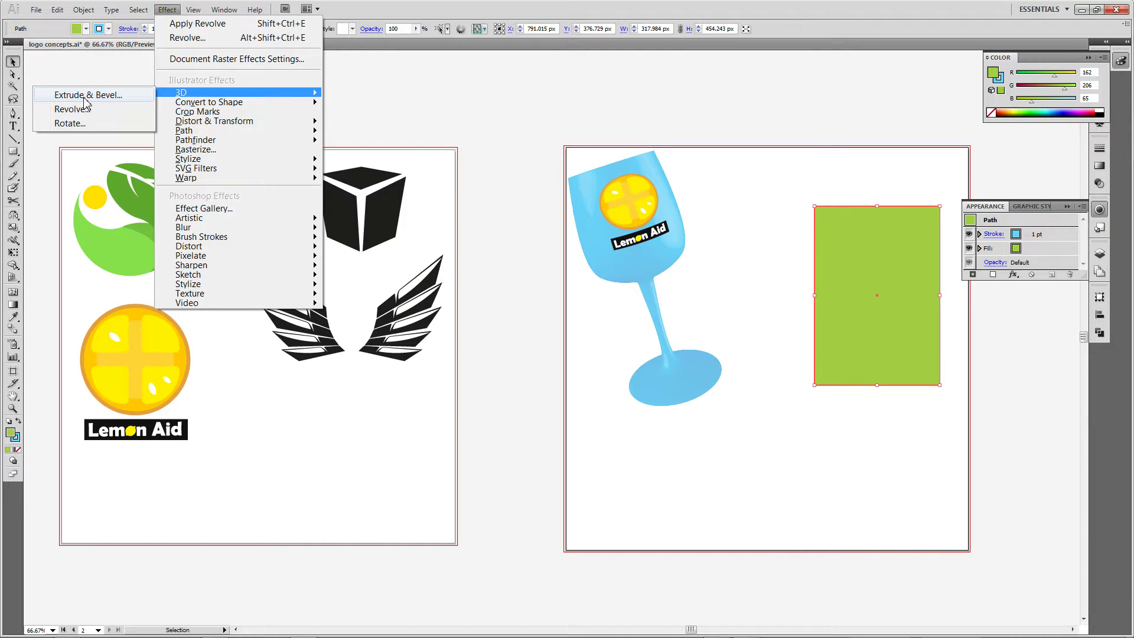
Apply 3D Extrude & Bevel to the rectangle: 135 pt depth, 71° perspective, custom rotation.
click(86, 96)
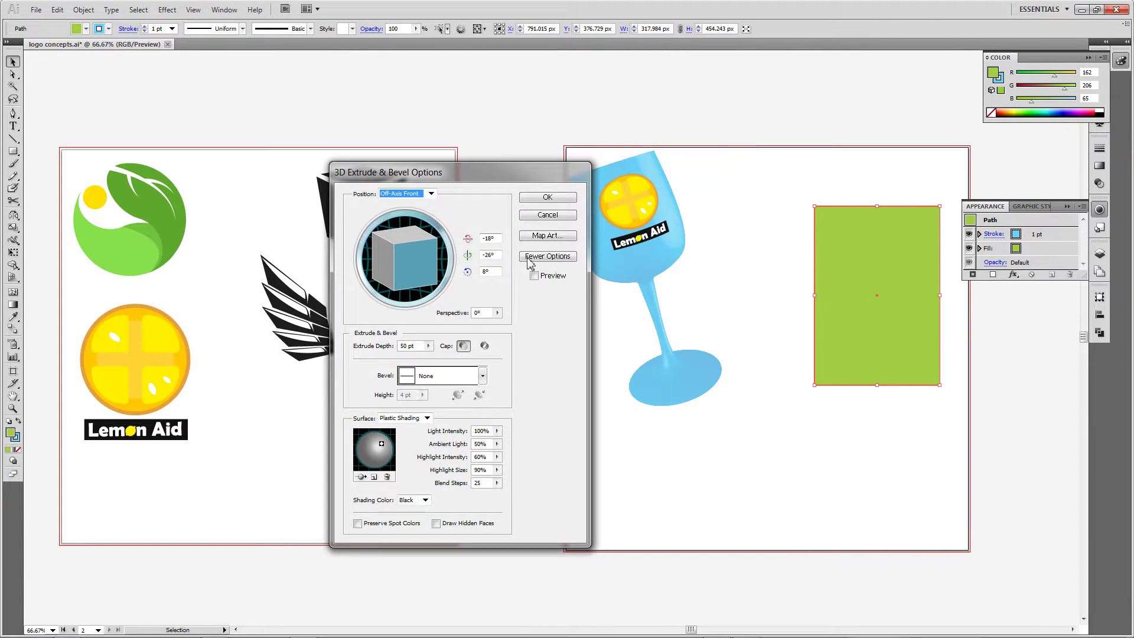
click(534, 275)
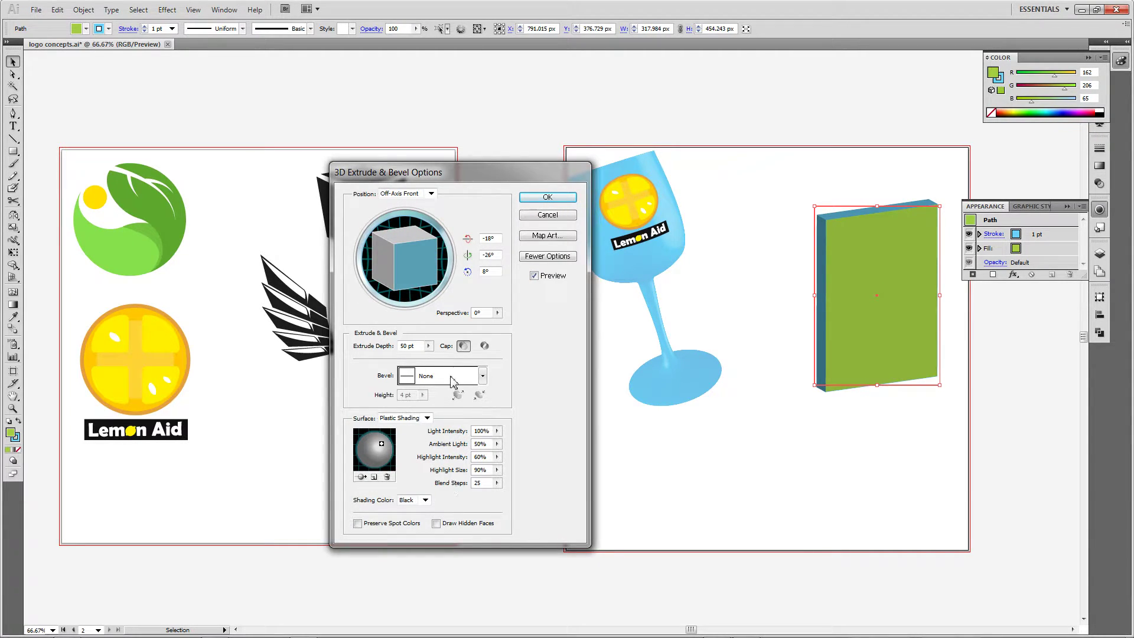
click(428, 346)
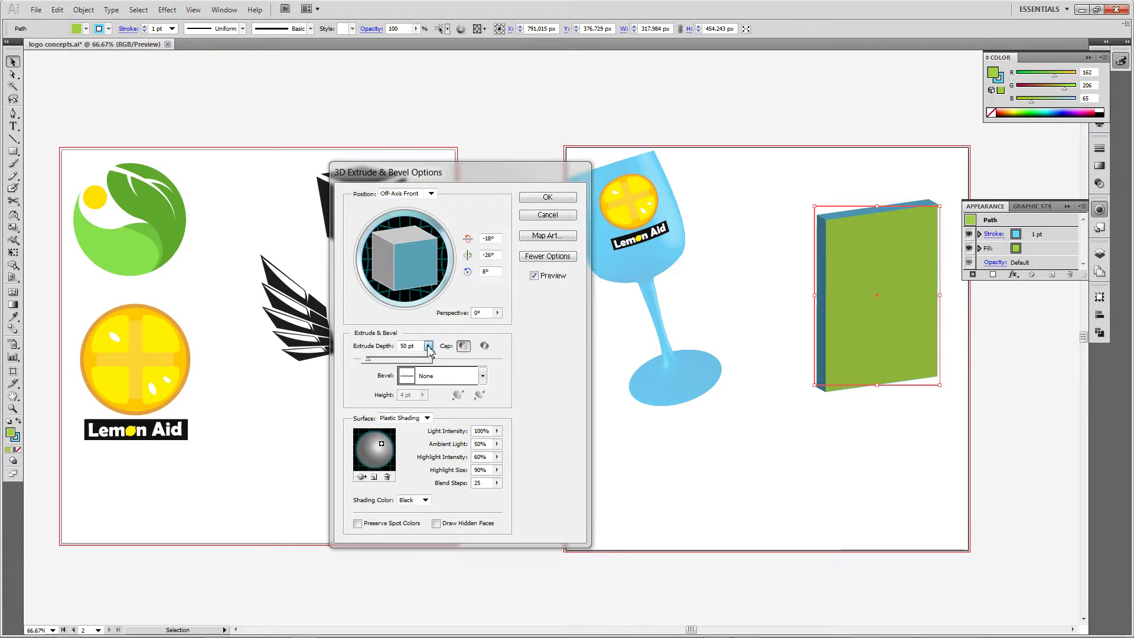
drag(368, 359, 371, 358)
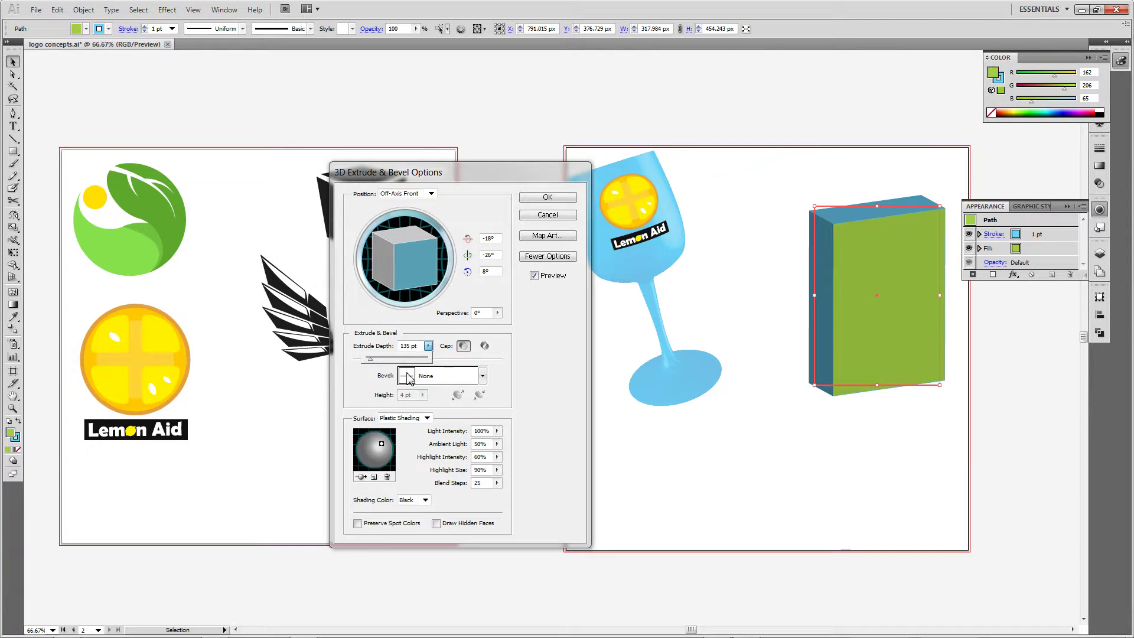
click(497, 313)
drag(442, 326, 467, 331)
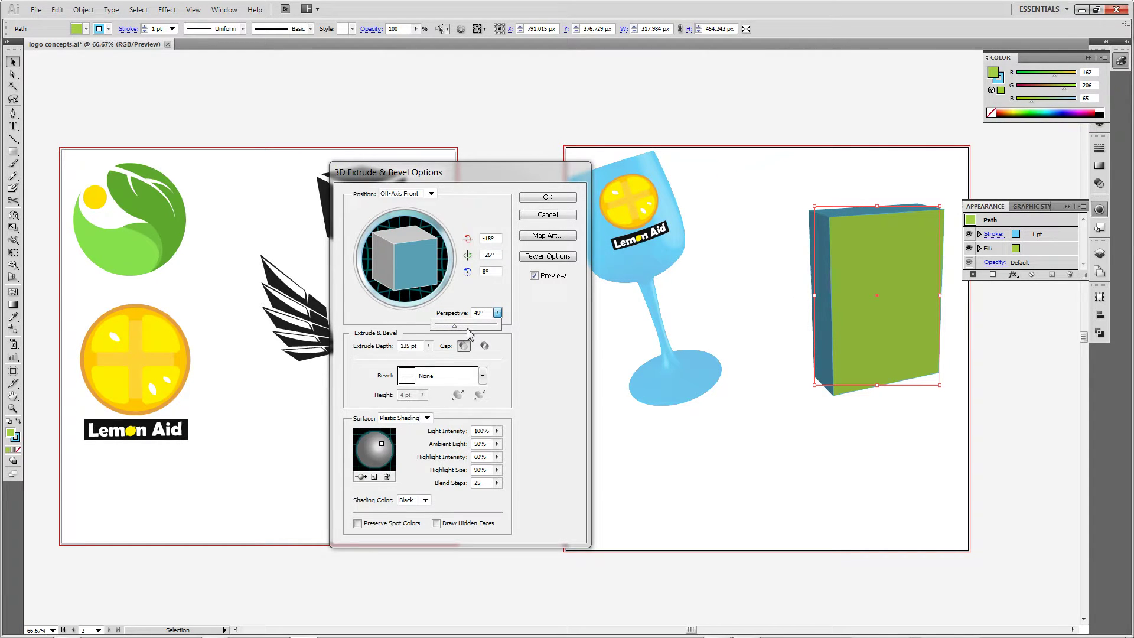
drag(468, 332, 464, 331)
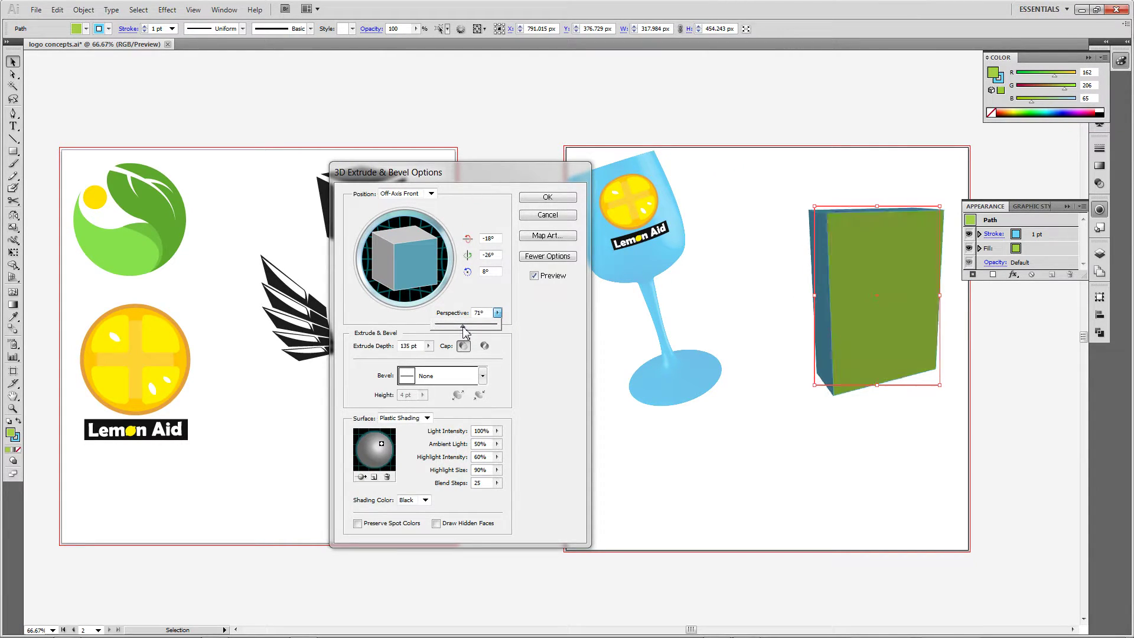
click(372, 217)
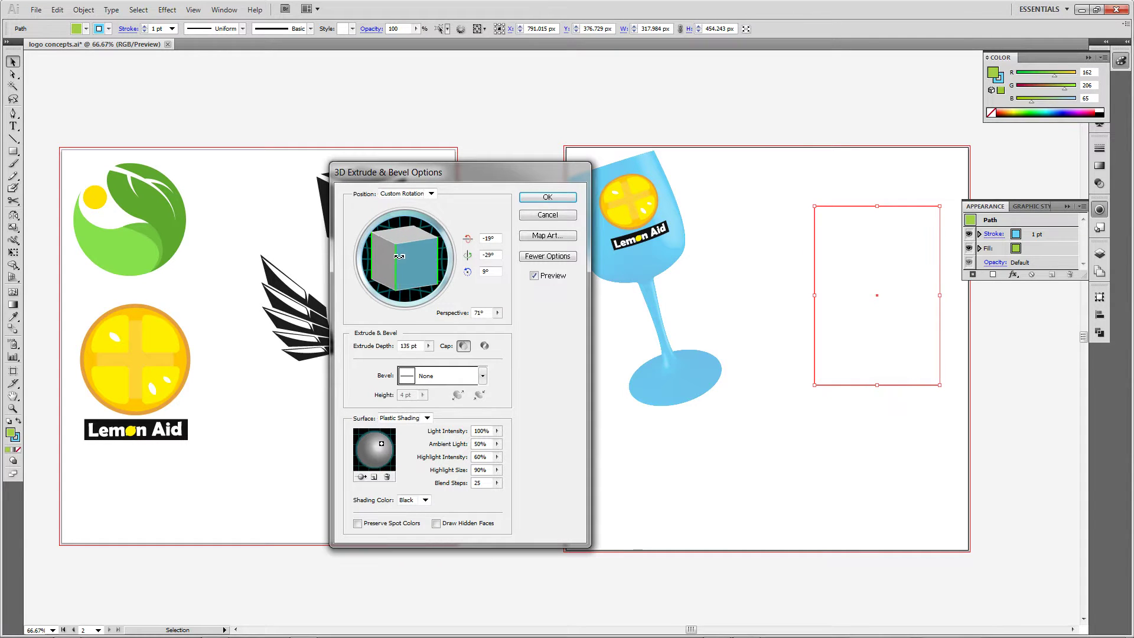
mouse_move(397, 257)
mouse_down()
mouse_move(399, 241)
mouse_move(419, 264)
mouse_up()
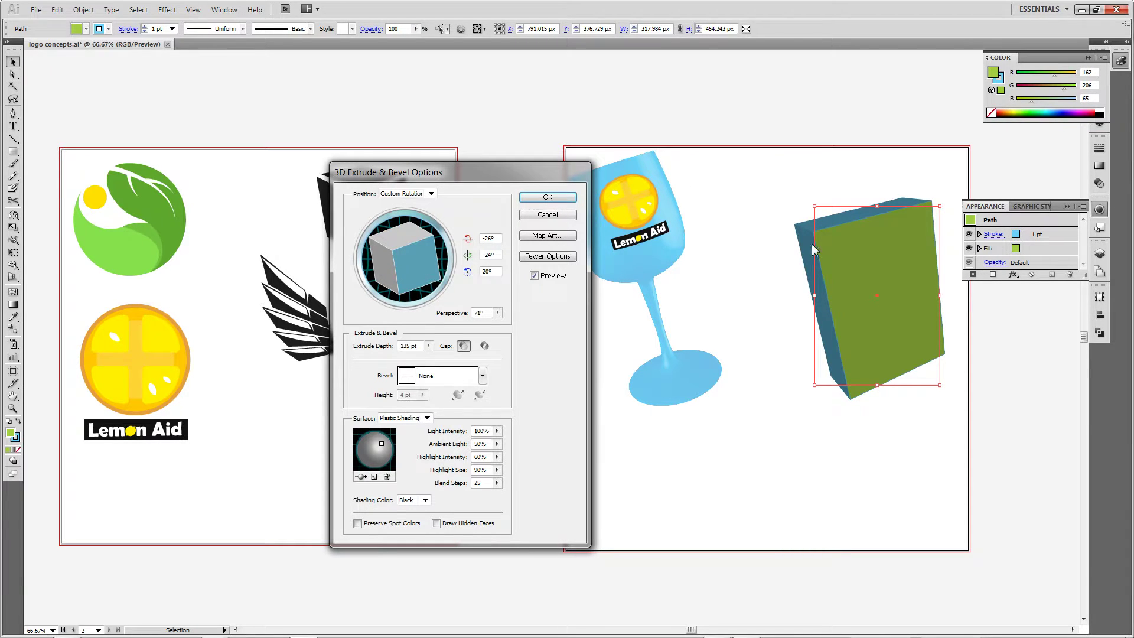
click(547, 196)
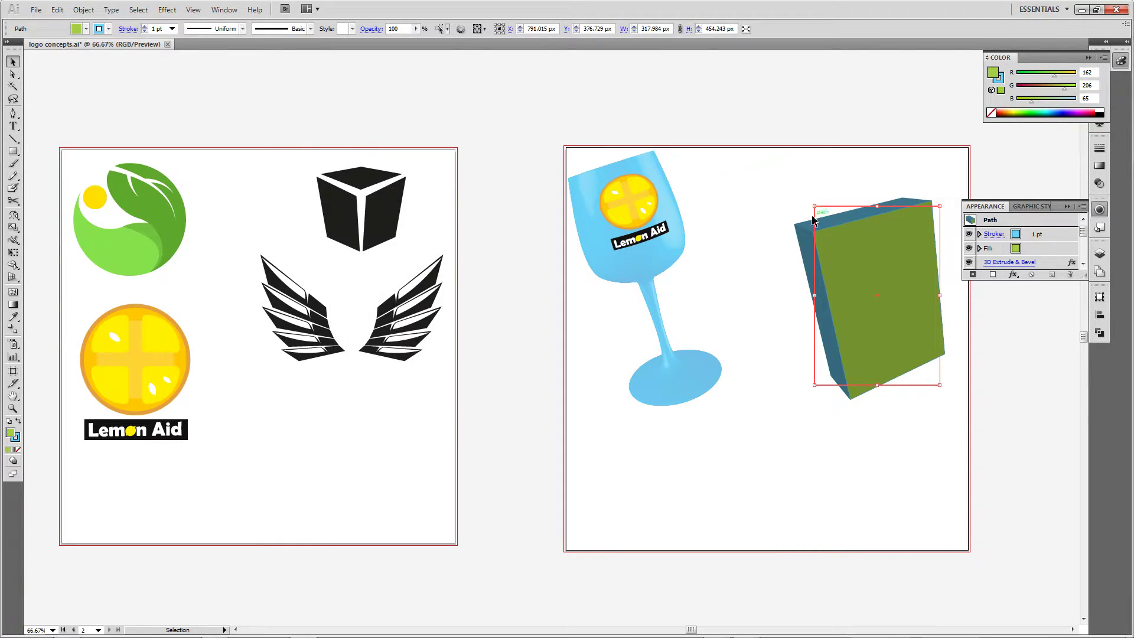
Set the 3D box's stroke to None, then reselect the box.
click(16, 438)
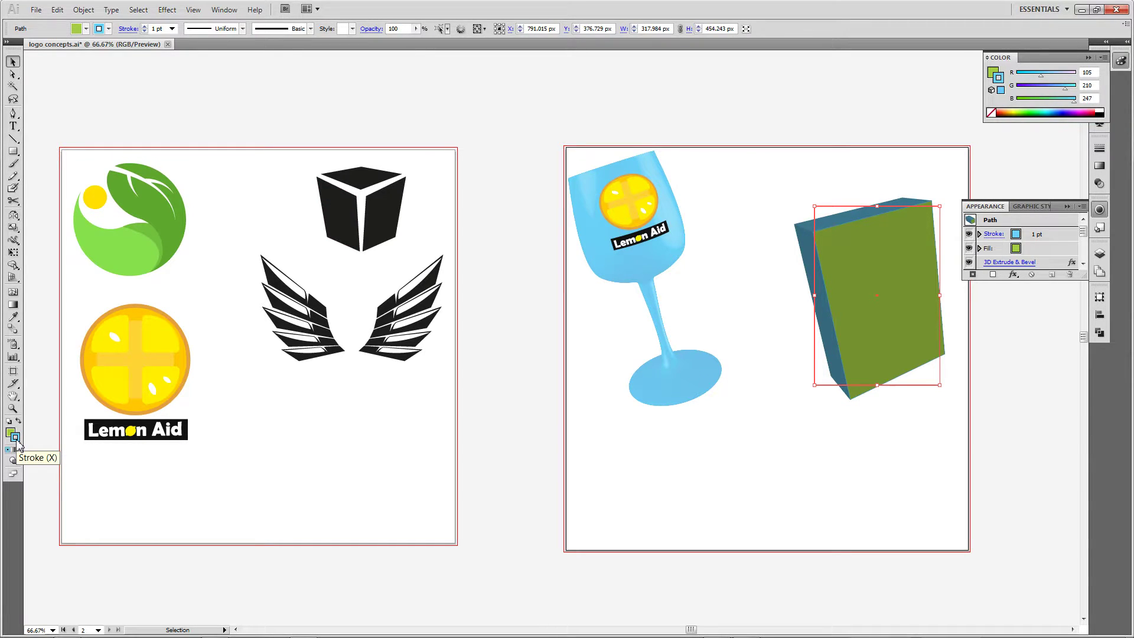
click(21, 451)
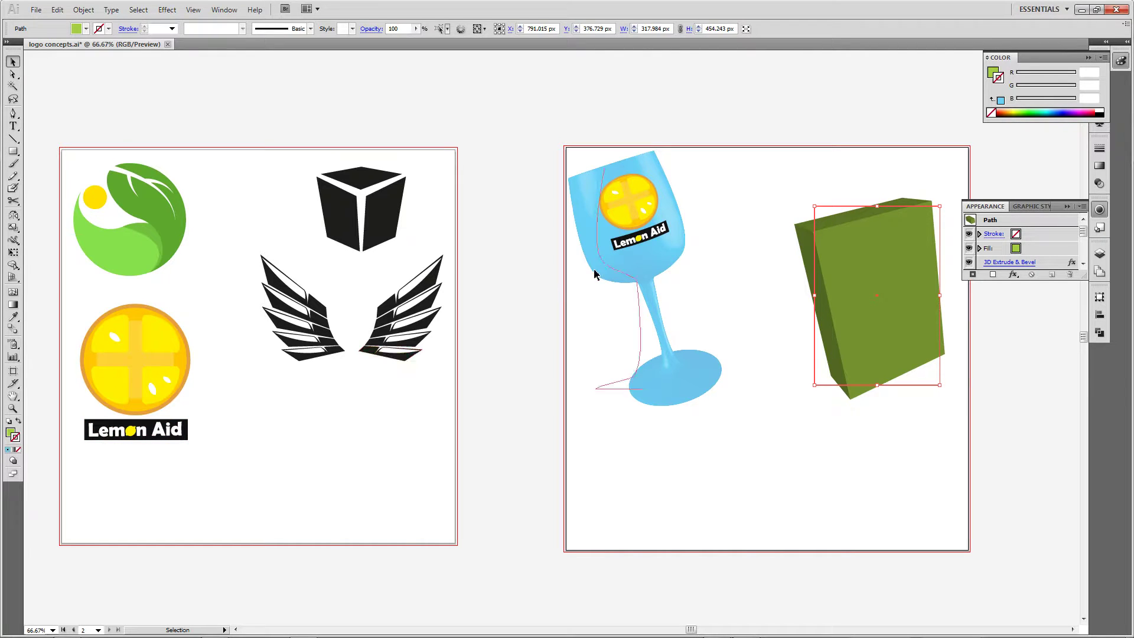
click(754, 210)
click(839, 245)
Reopen the box's 3D Extrude & Bevel settings with Preview on and bring up Map Art.
click(992, 263)
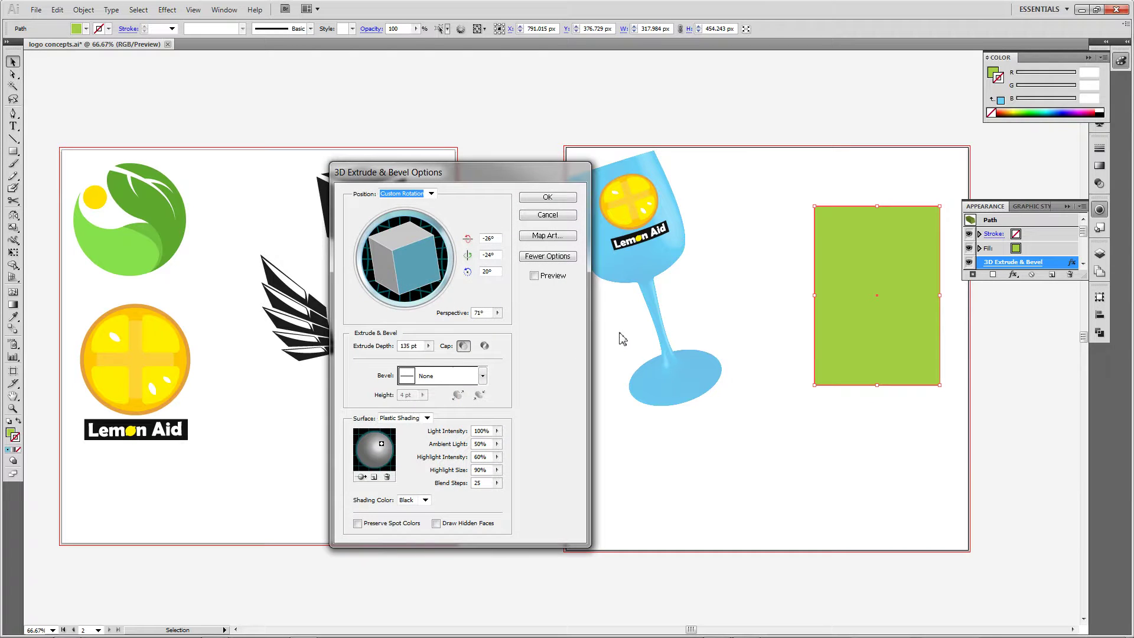
click(534, 276)
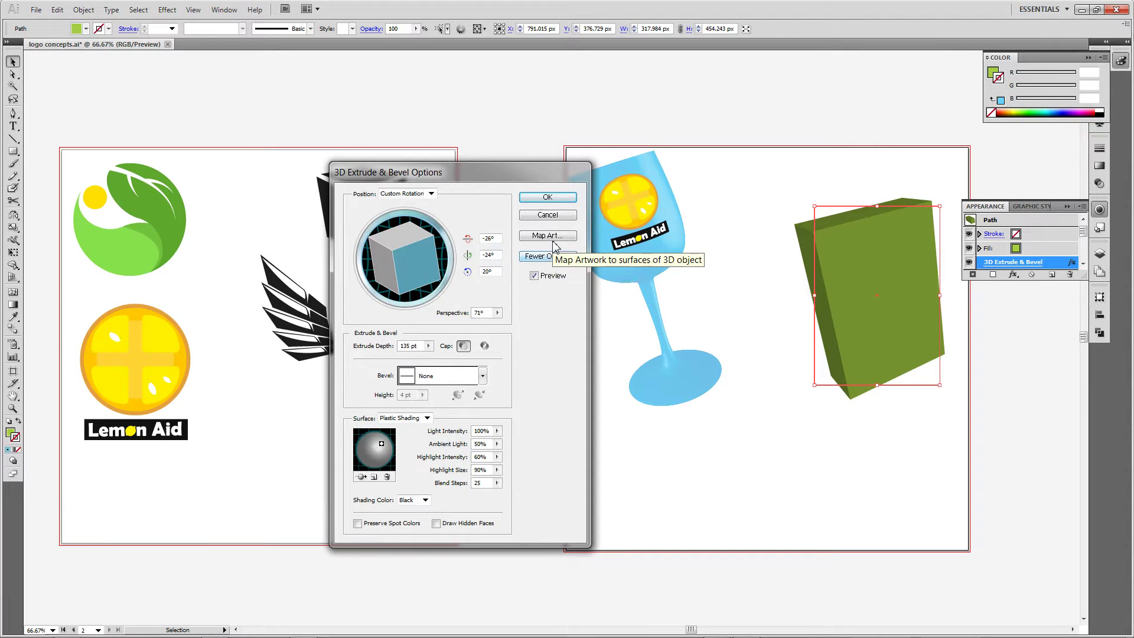
click(554, 235)
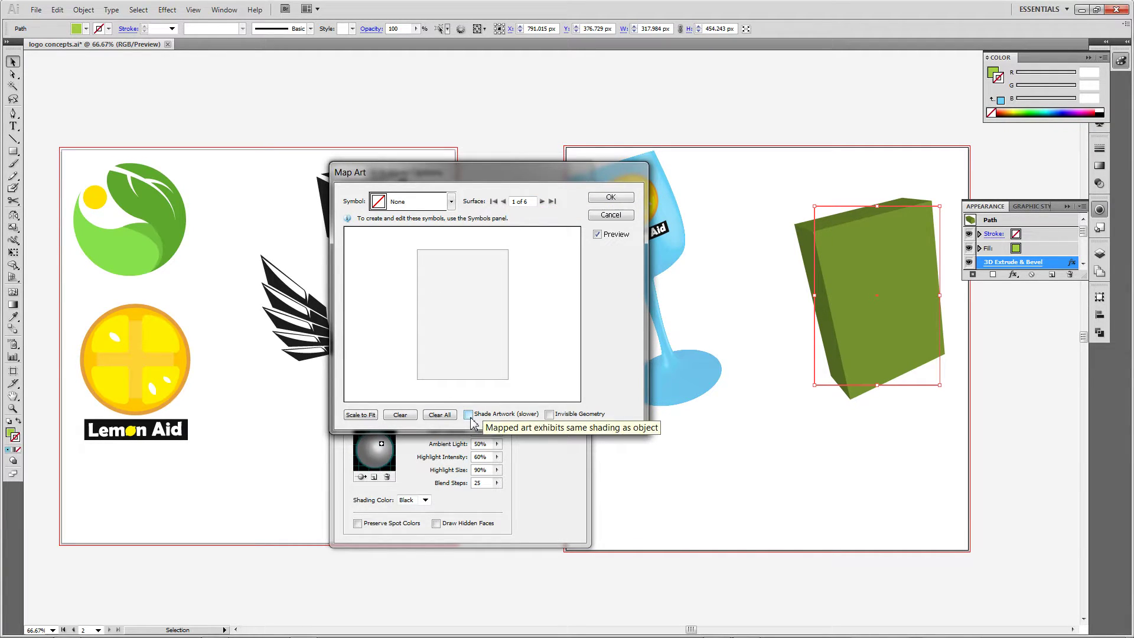
Browse the box's surfaces in Map Art, toggling the shaded preview, and return to surface 1.
click(549, 414)
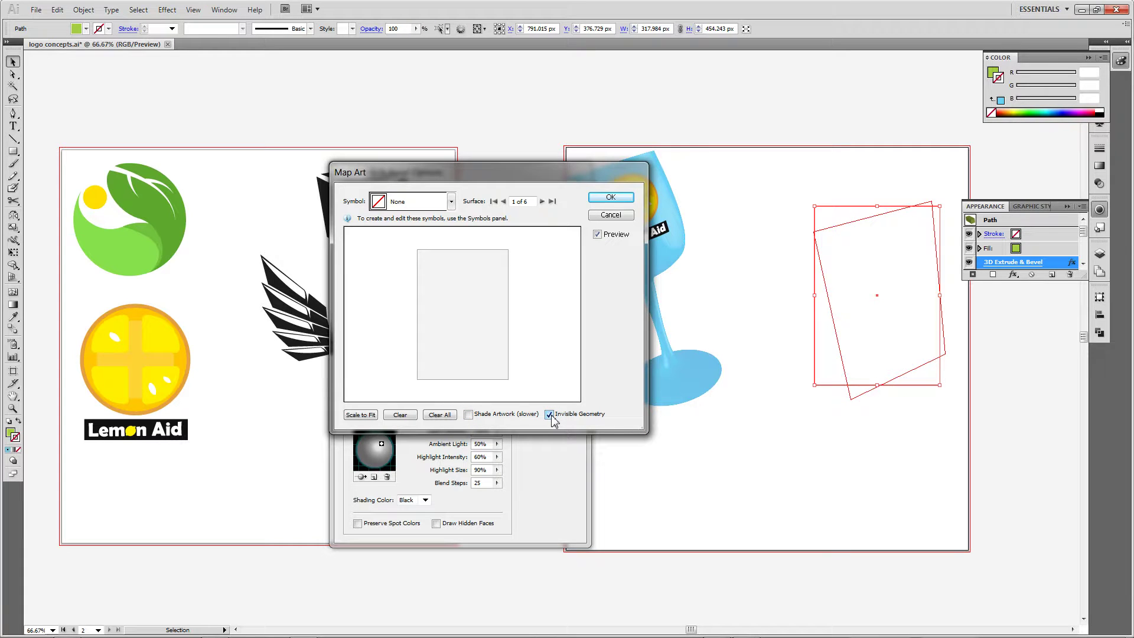
click(541, 202)
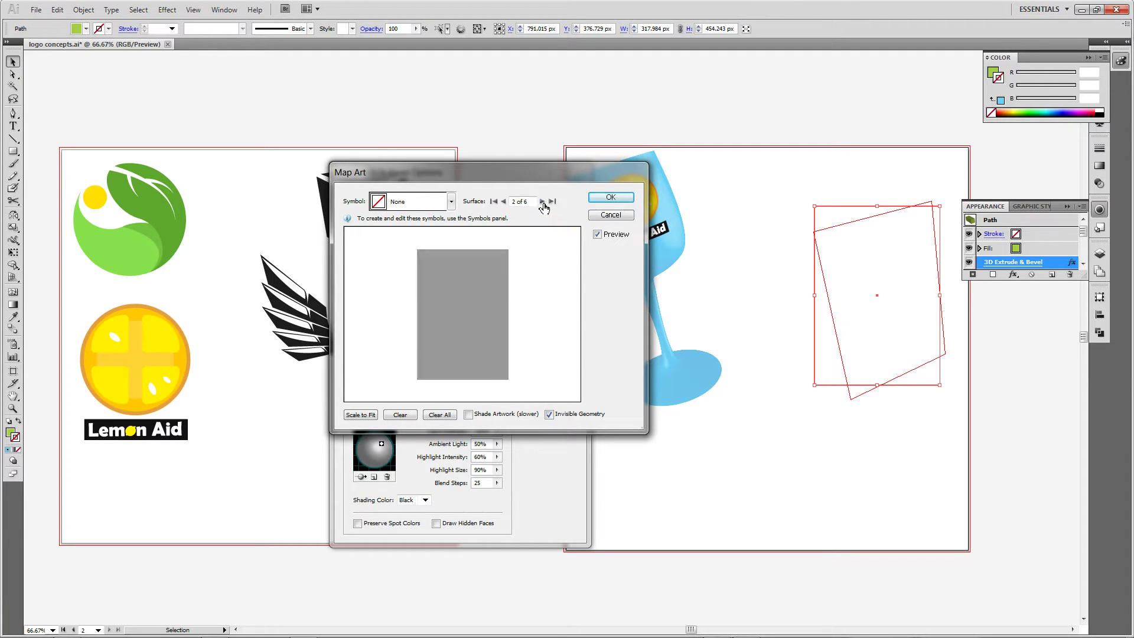
click(542, 201)
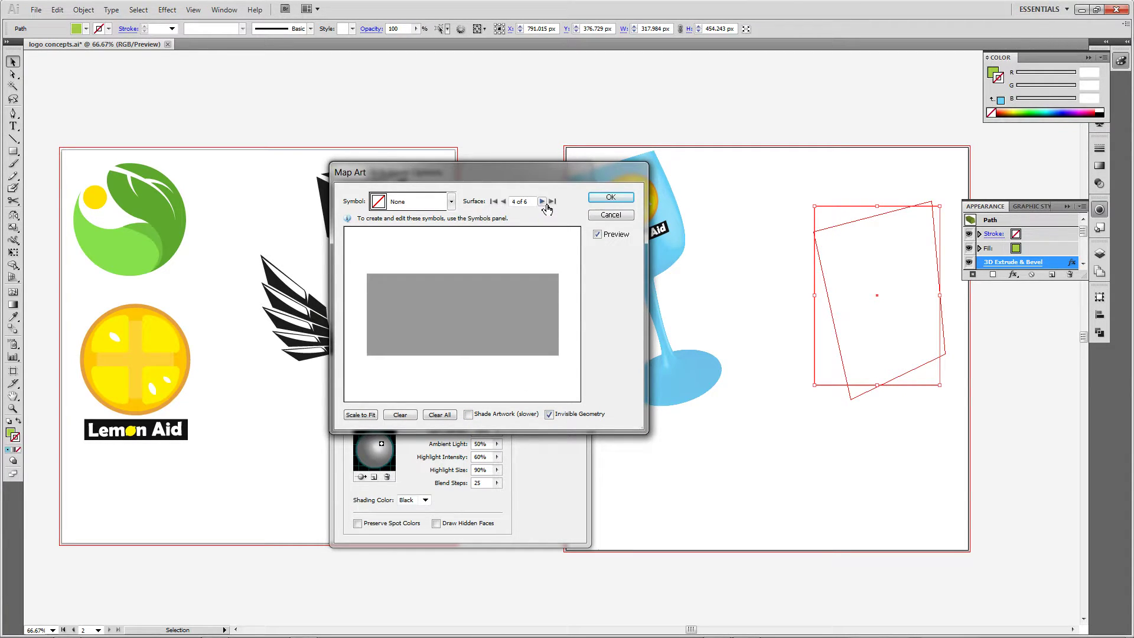
click(549, 415)
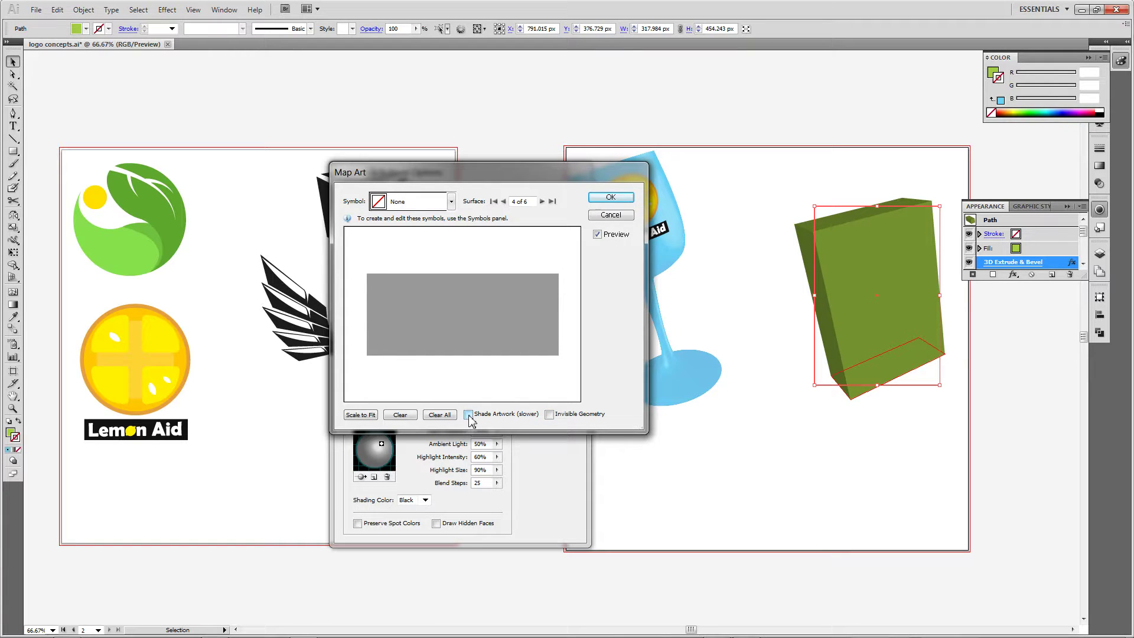
click(541, 201)
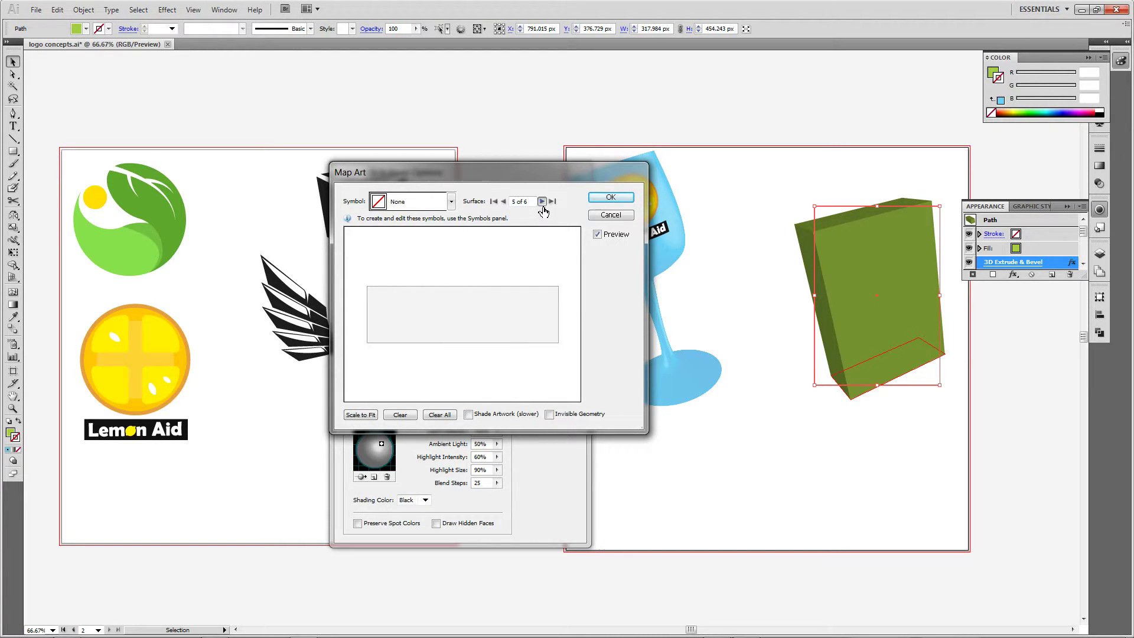
click(541, 202)
Map the nb leaf logo symbol onto the front surface, shifted slightly upward.
click(447, 205)
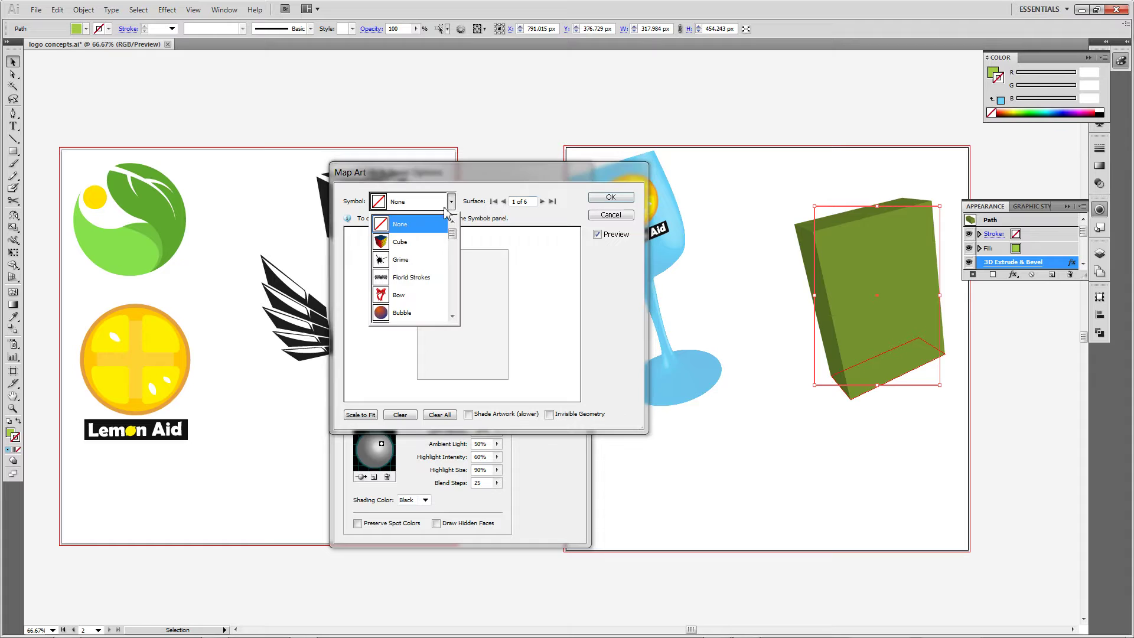
scroll(421, 259, down, 2)
click(403, 312)
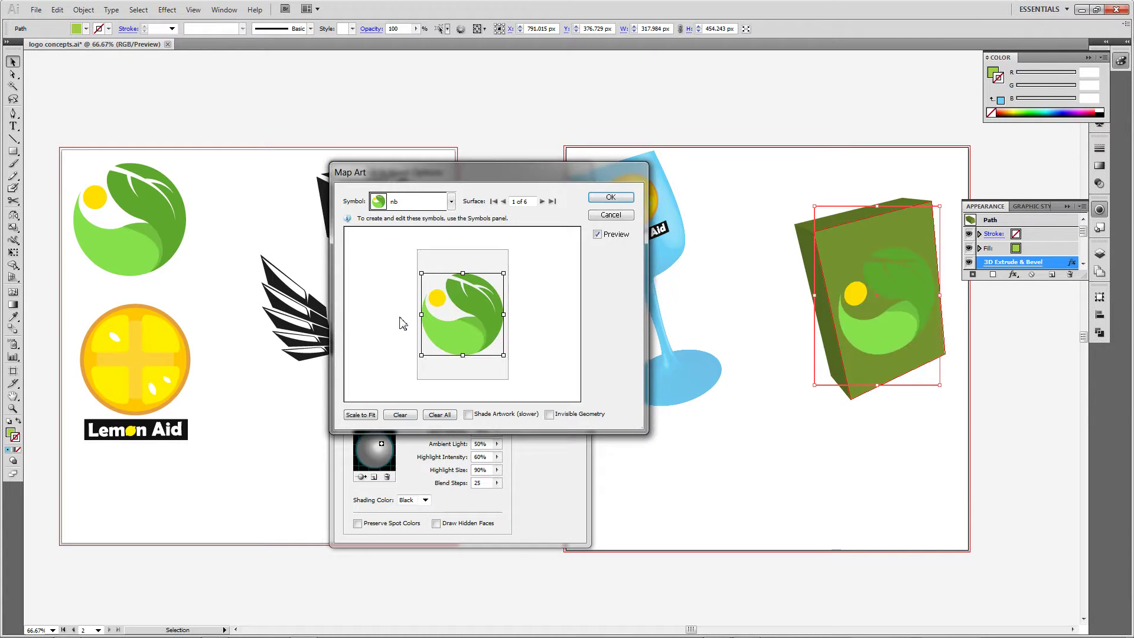
drag(450, 325, 451, 314)
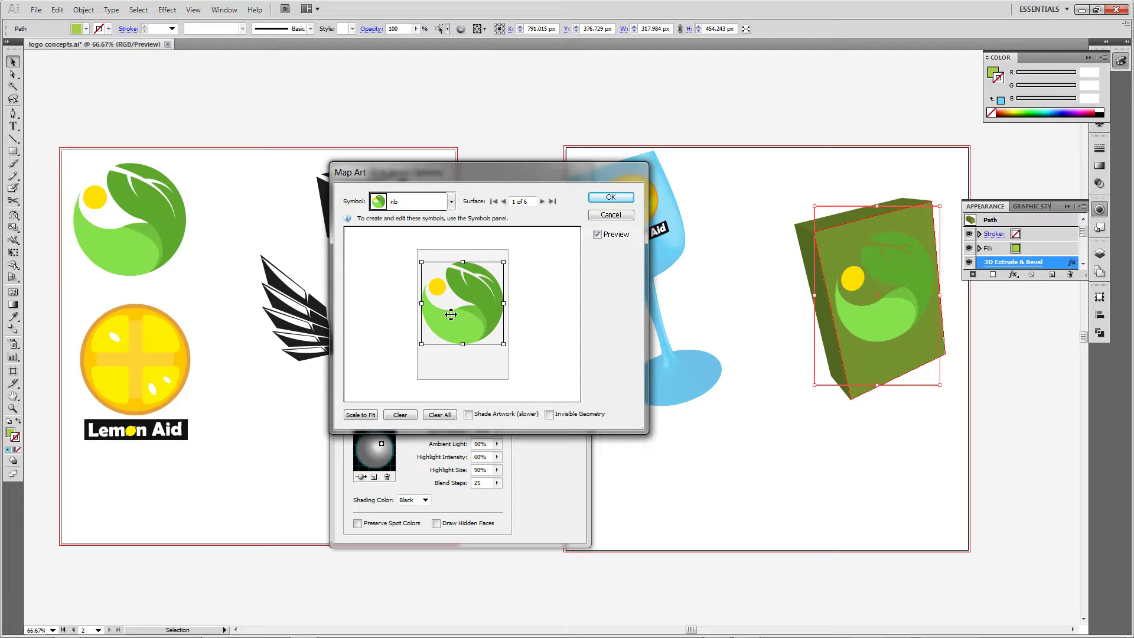
click(612, 199)
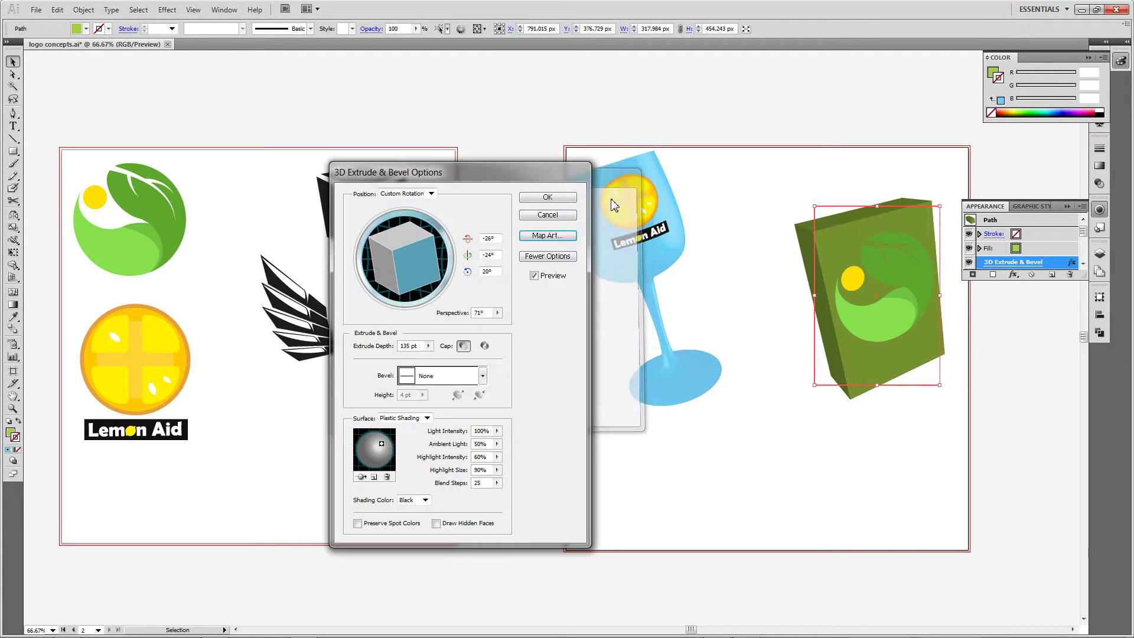
Change the extruded box's fill from light green to near-white F9FFE6.
click(569, 197)
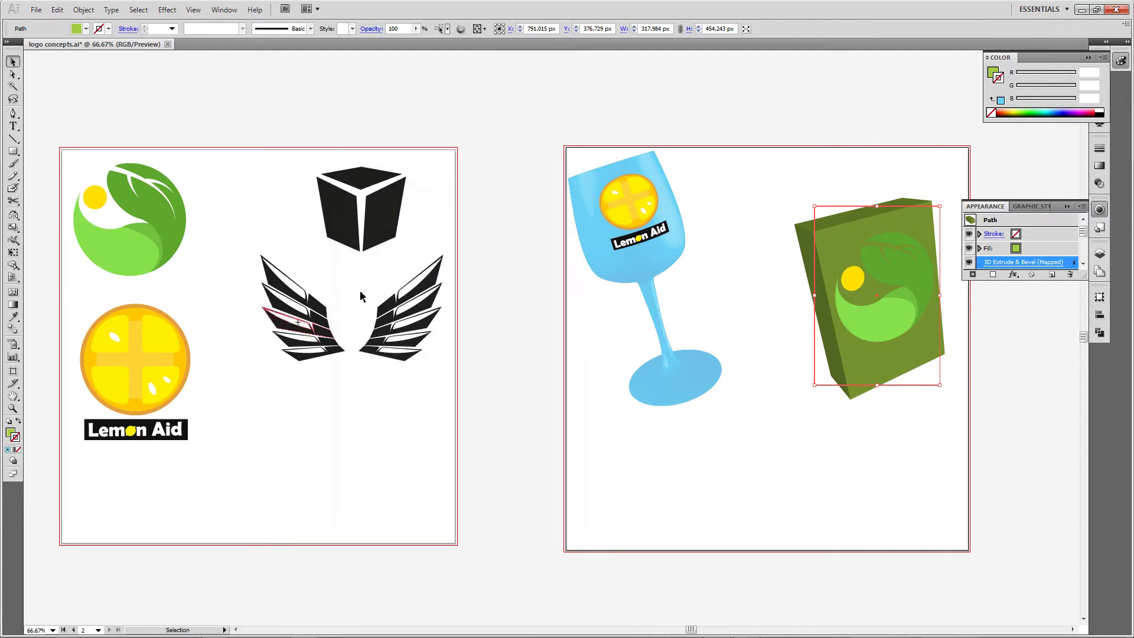
double_click(11, 432)
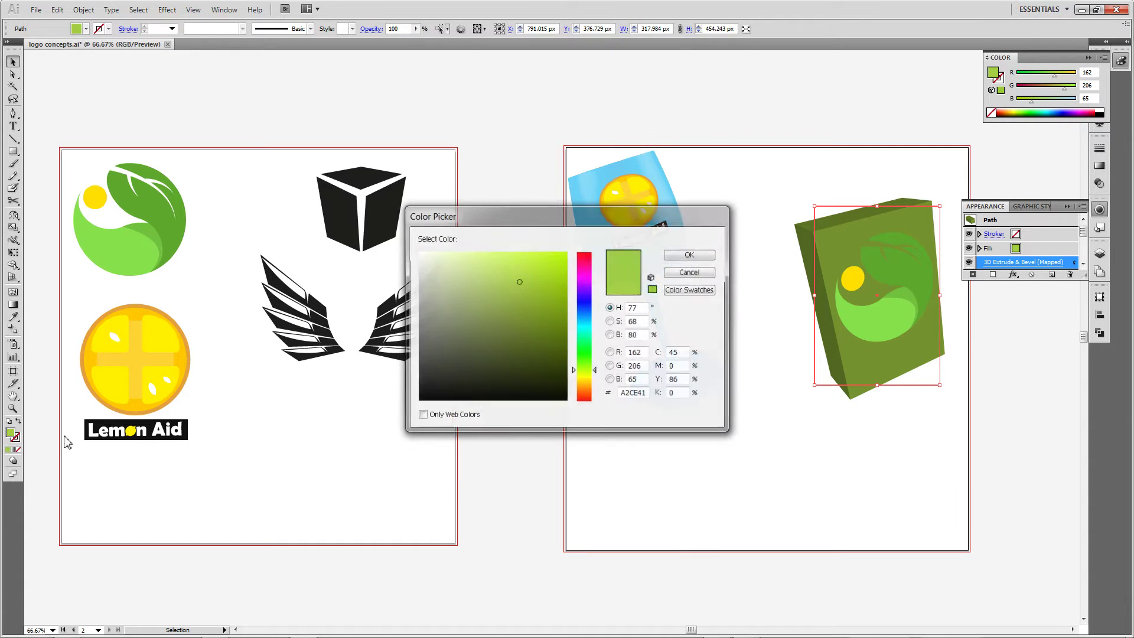
drag(494, 304, 467, 236)
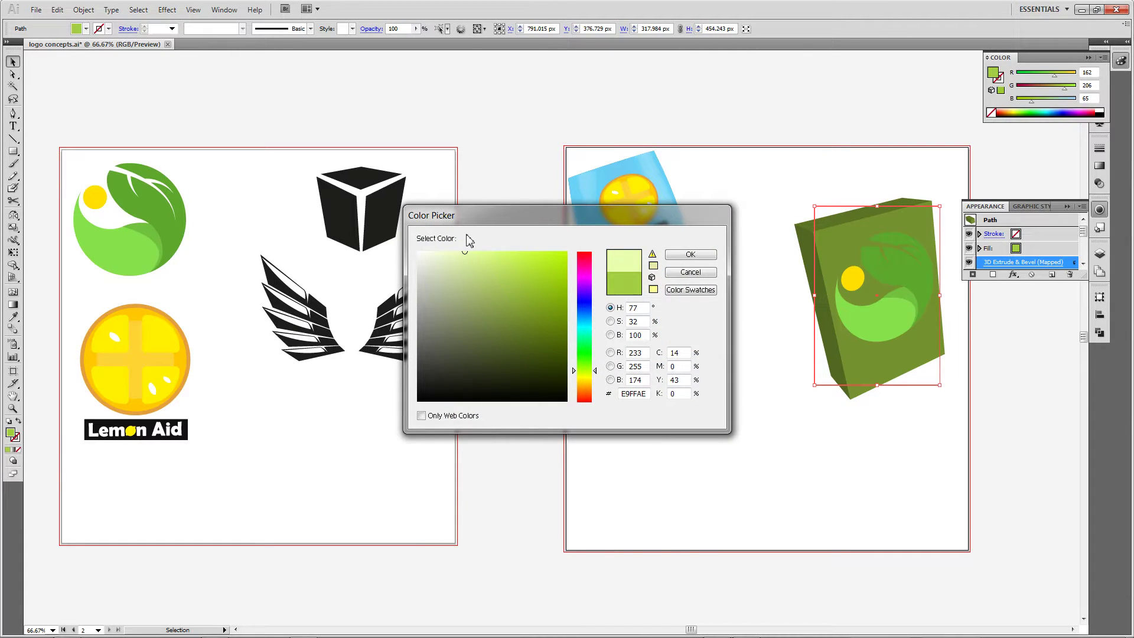
click(691, 255)
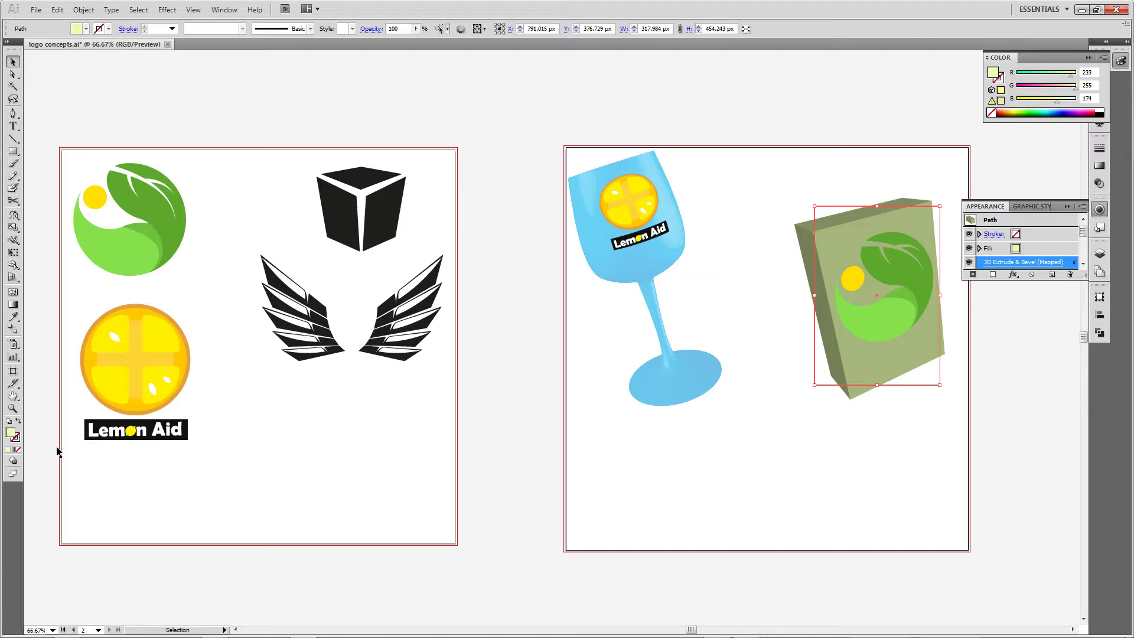
double_click(10, 432)
click(479, 258)
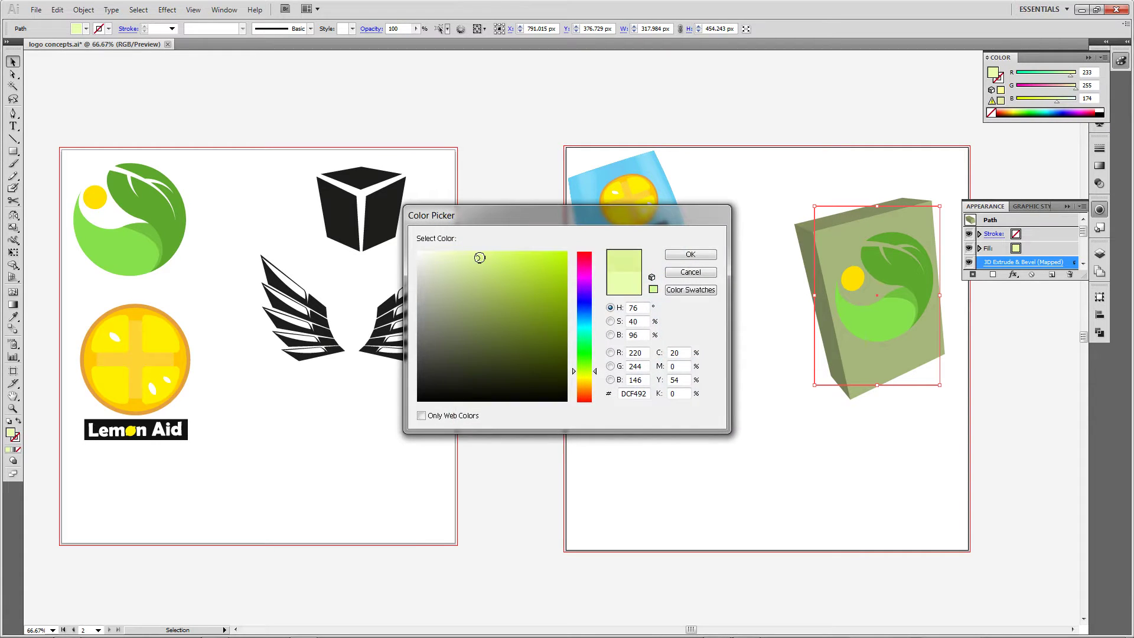
drag(480, 258, 432, 252)
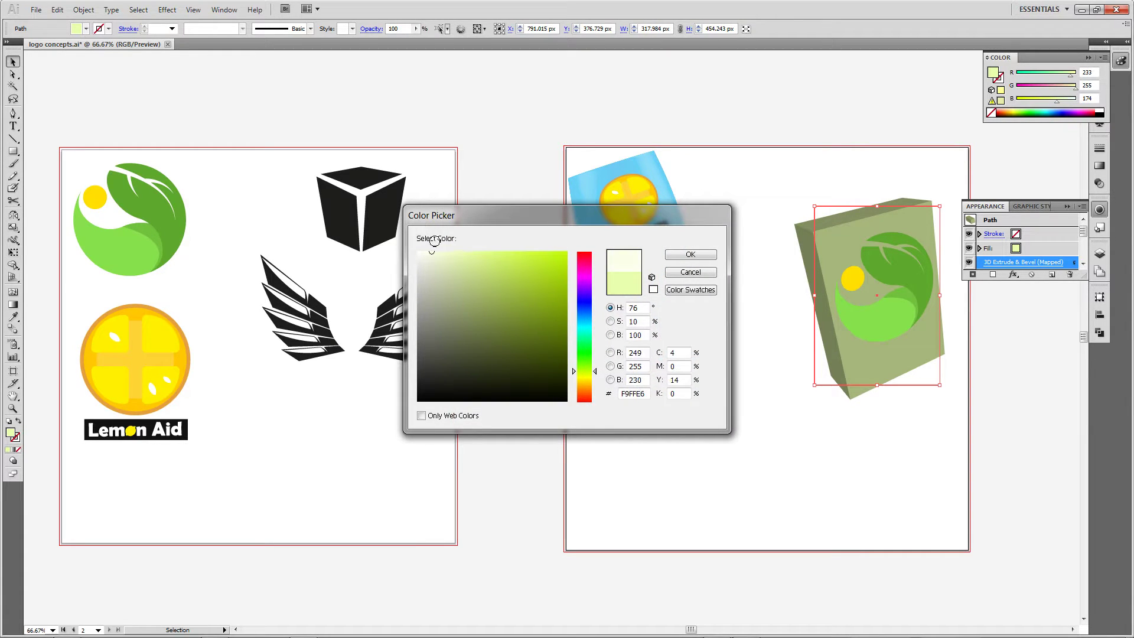
click(690, 255)
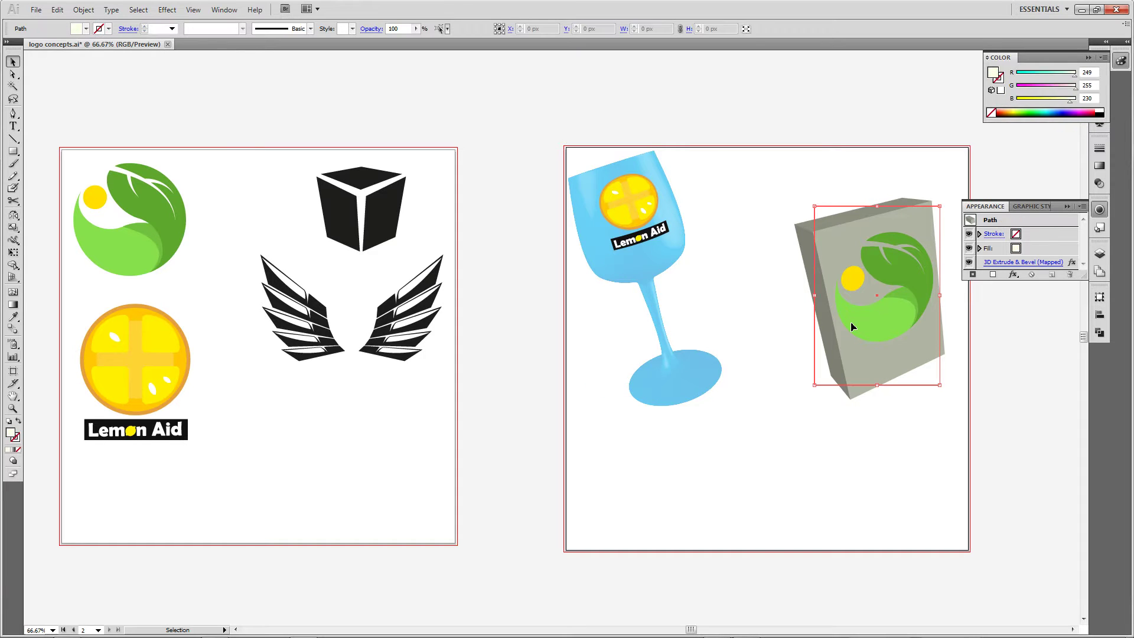
click(1016, 262)
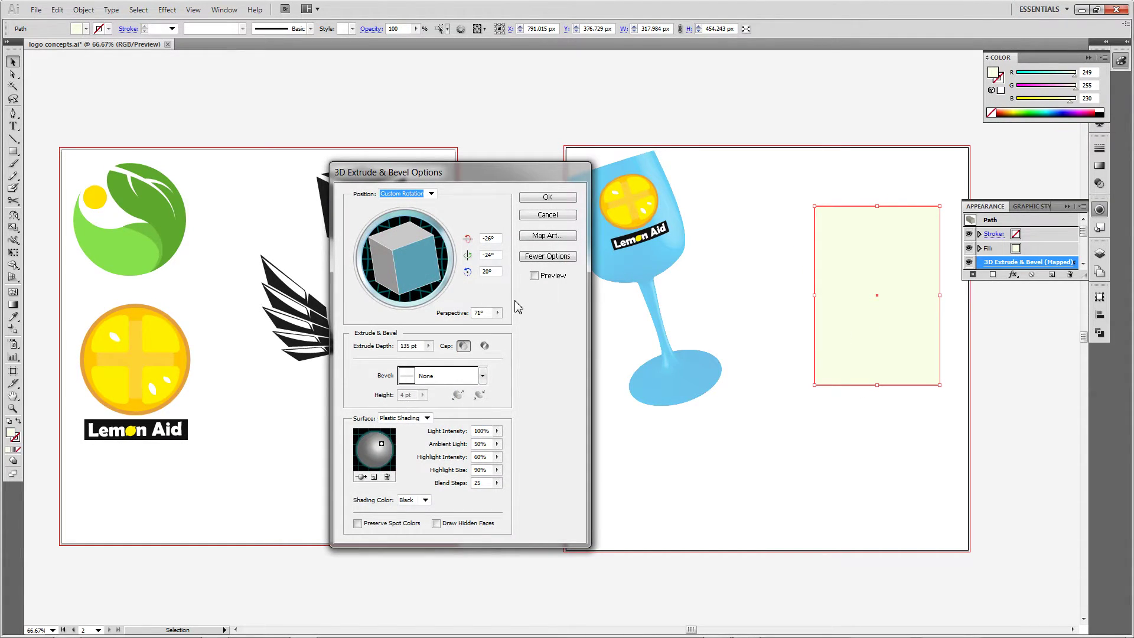
Preview the 3D box, move the light right, and raise highlight intensity to 93%.
click(534, 275)
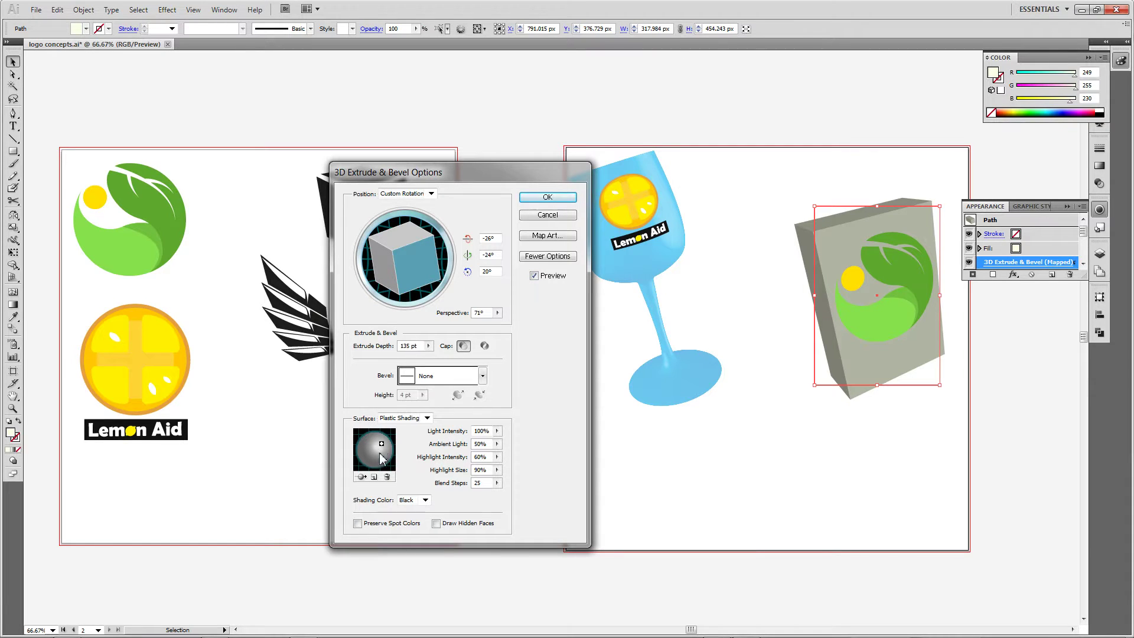
drag(381, 444, 362, 450)
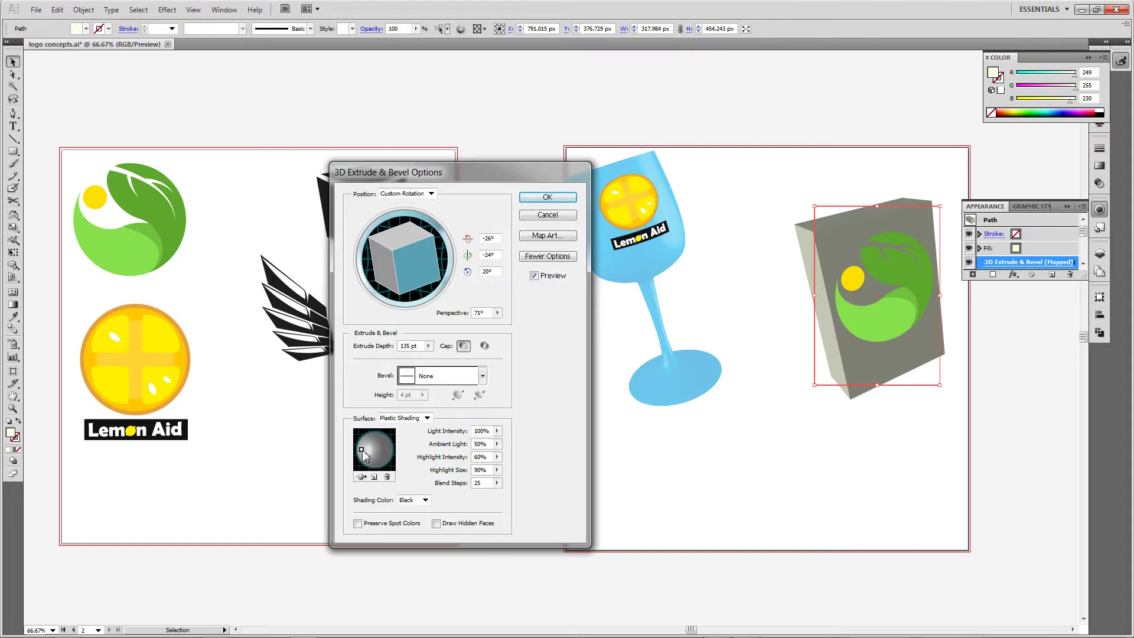
drag(362, 450, 389, 442)
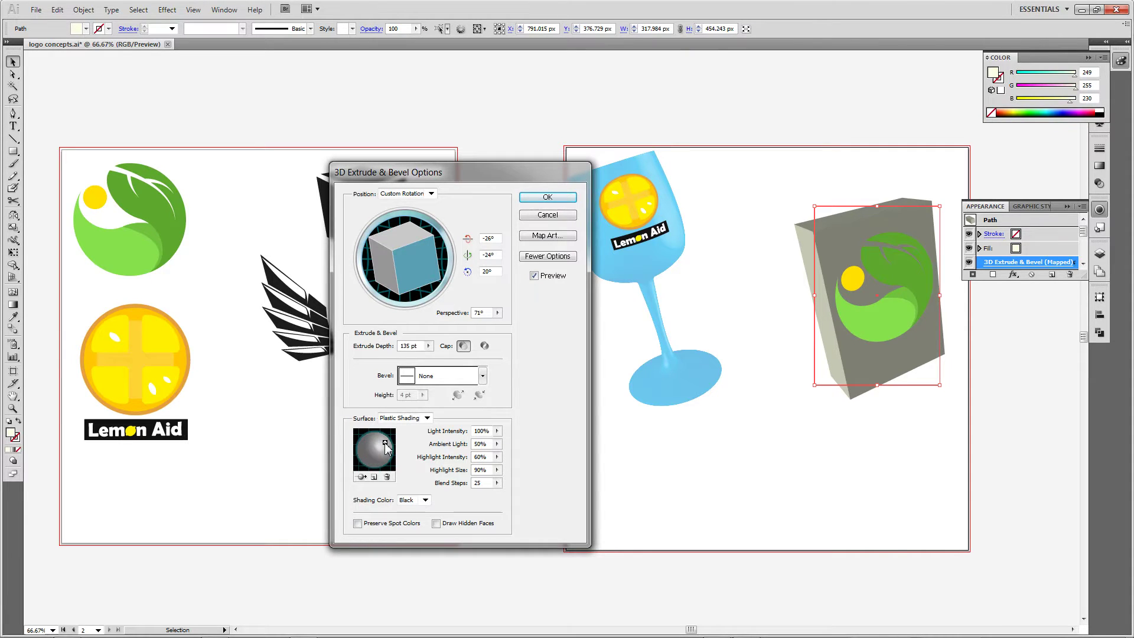
click(497, 431)
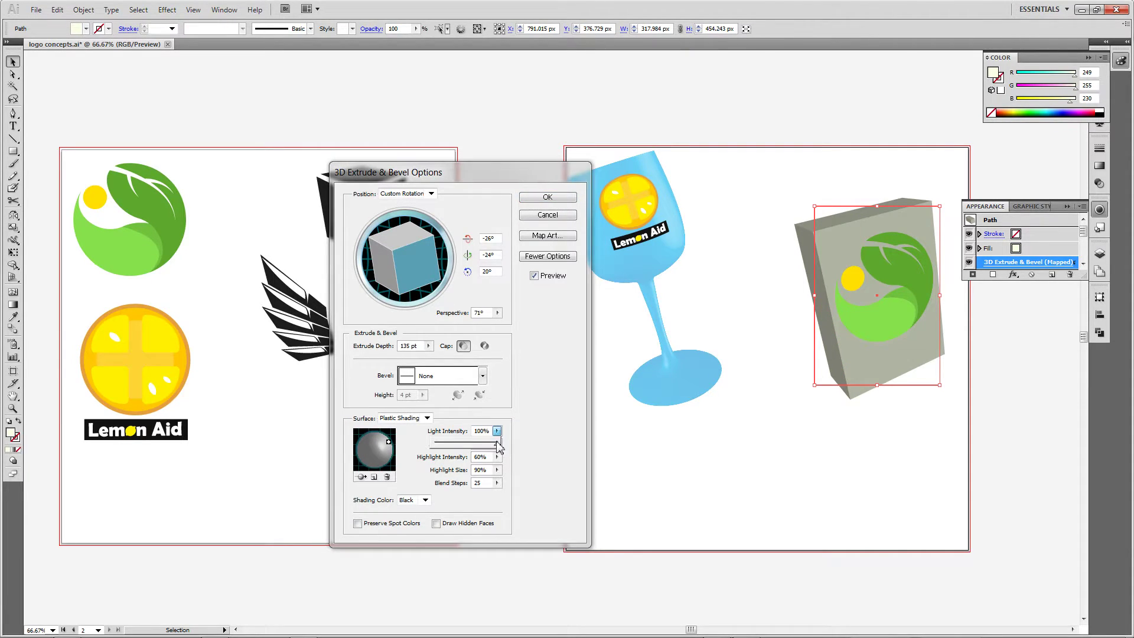
drag(486, 451, 542, 444)
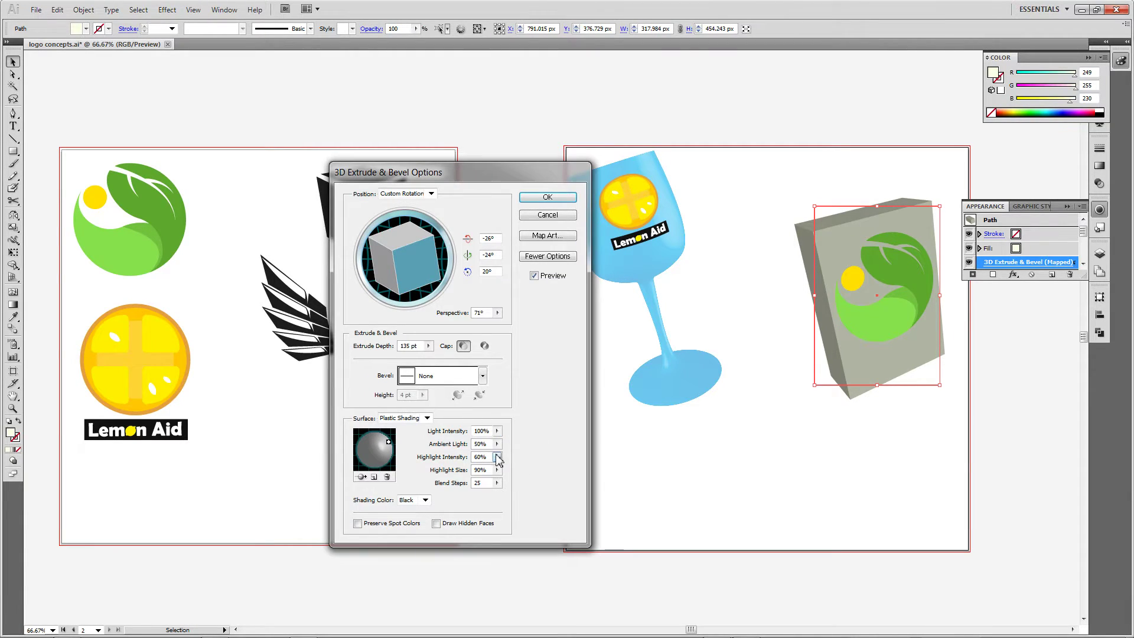
click(496, 457)
drag(470, 470, 493, 471)
Try the Complex 1–4 bevel styles on the box, then settle on Classic.
click(460, 383)
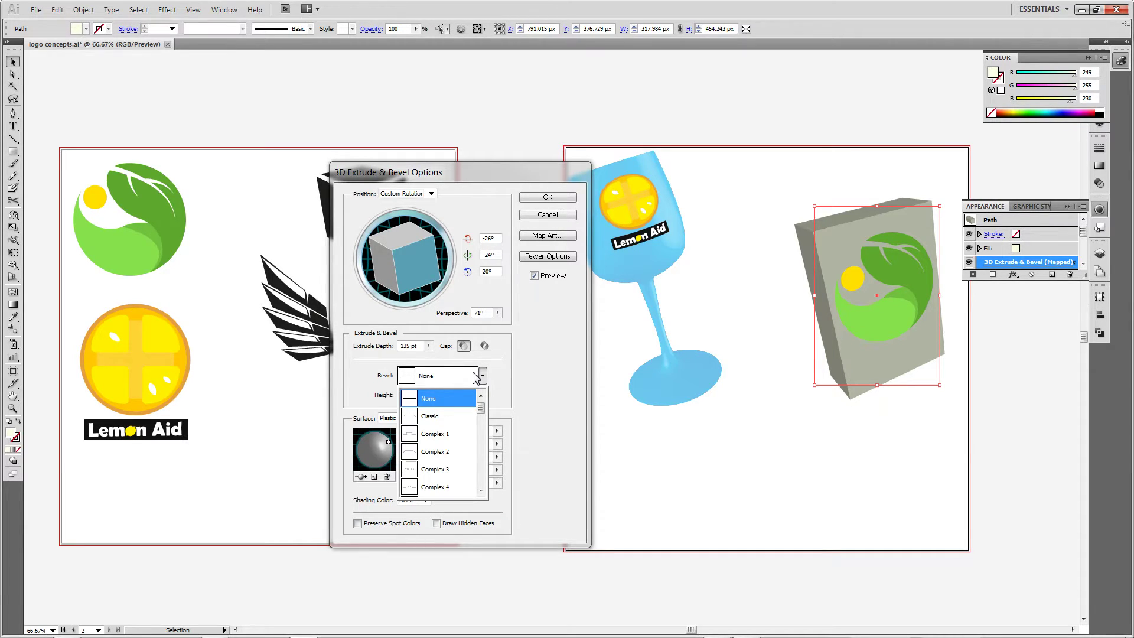
click(440, 416)
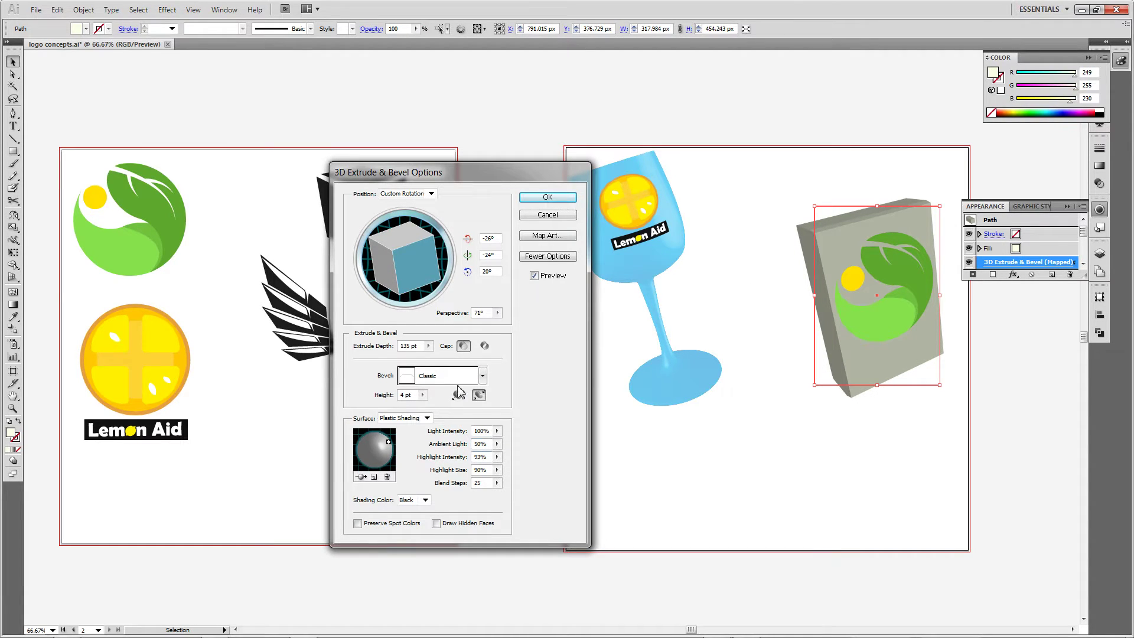
click(480, 375)
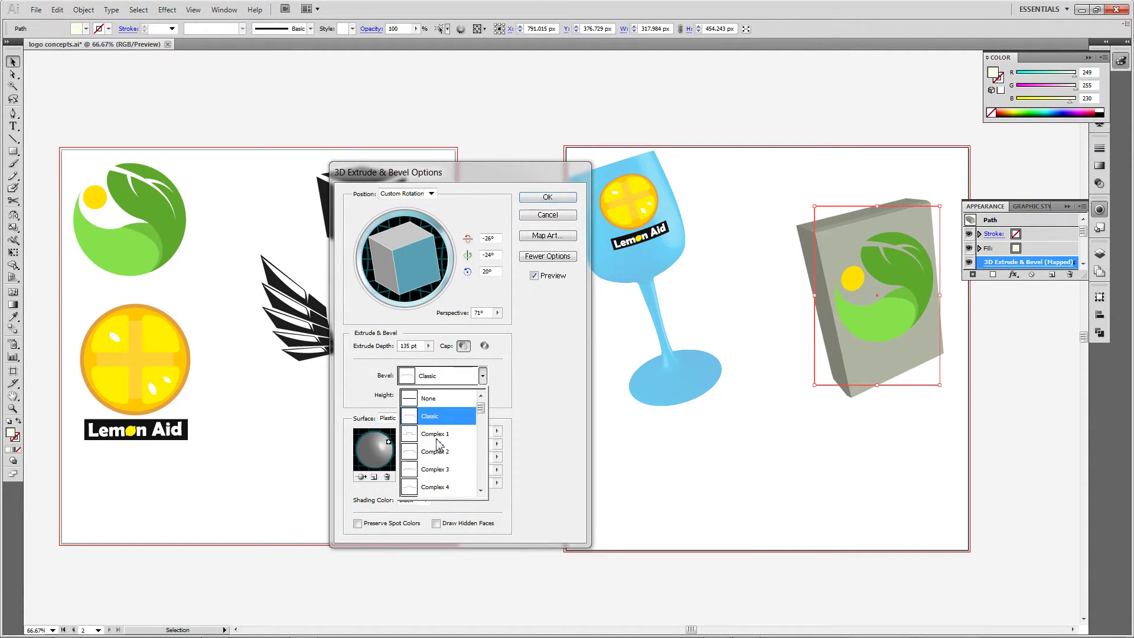
click(438, 437)
click(453, 382)
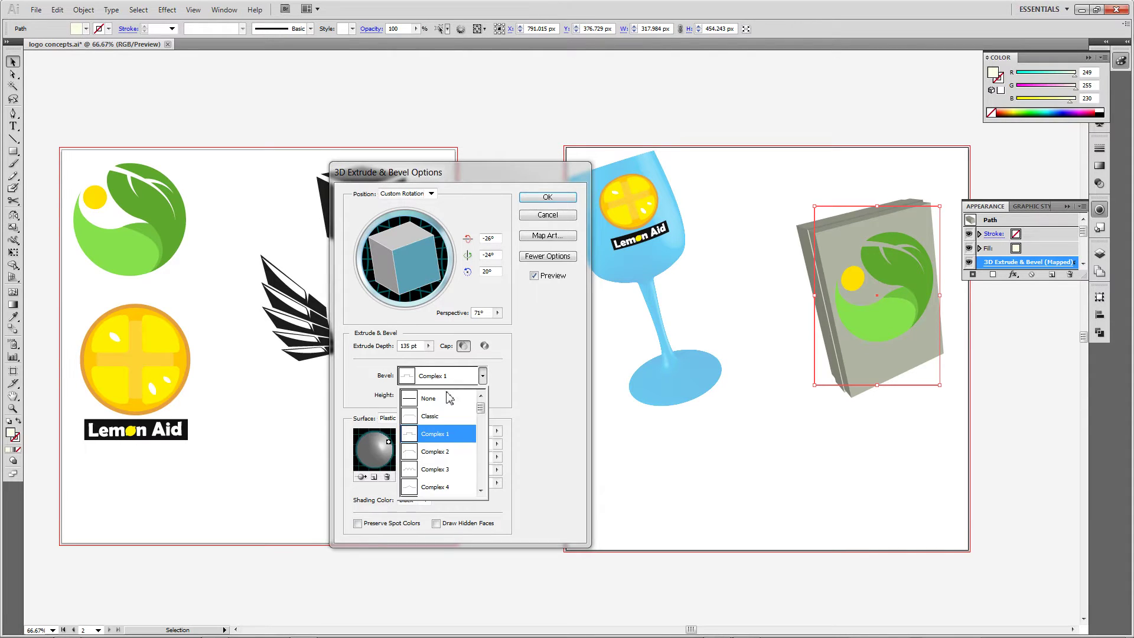
click(439, 453)
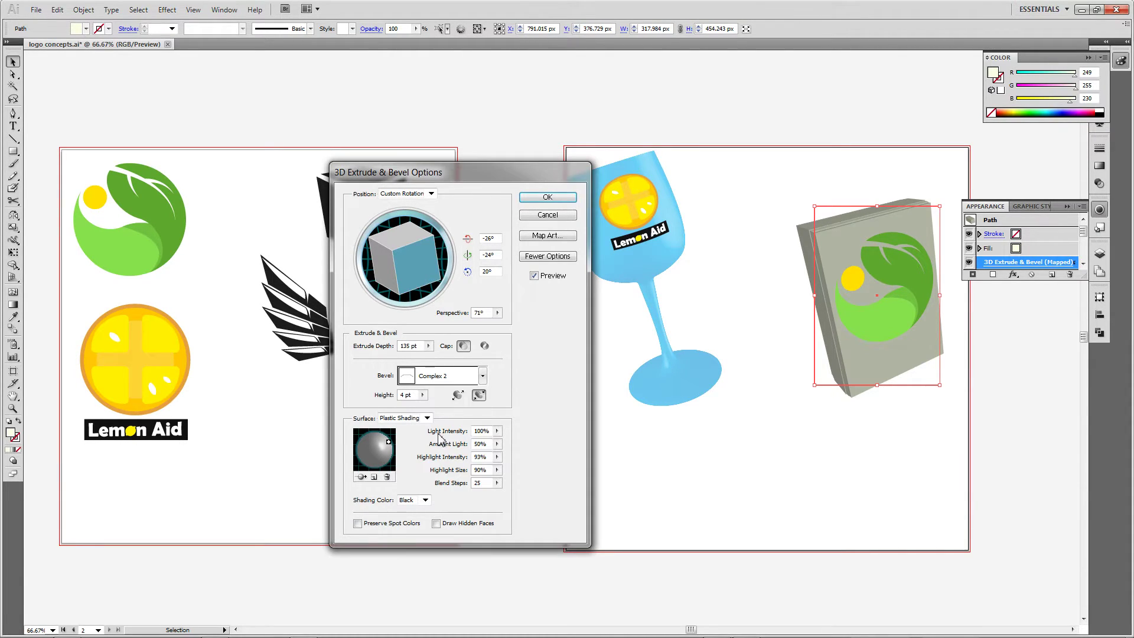
click(449, 382)
click(440, 469)
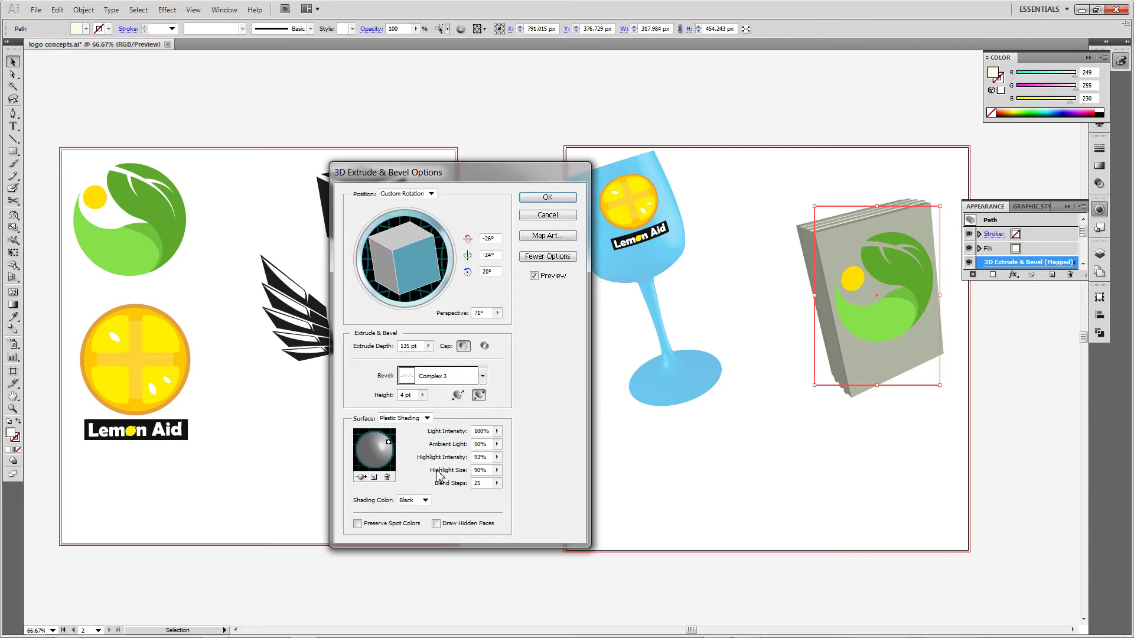
click(446, 378)
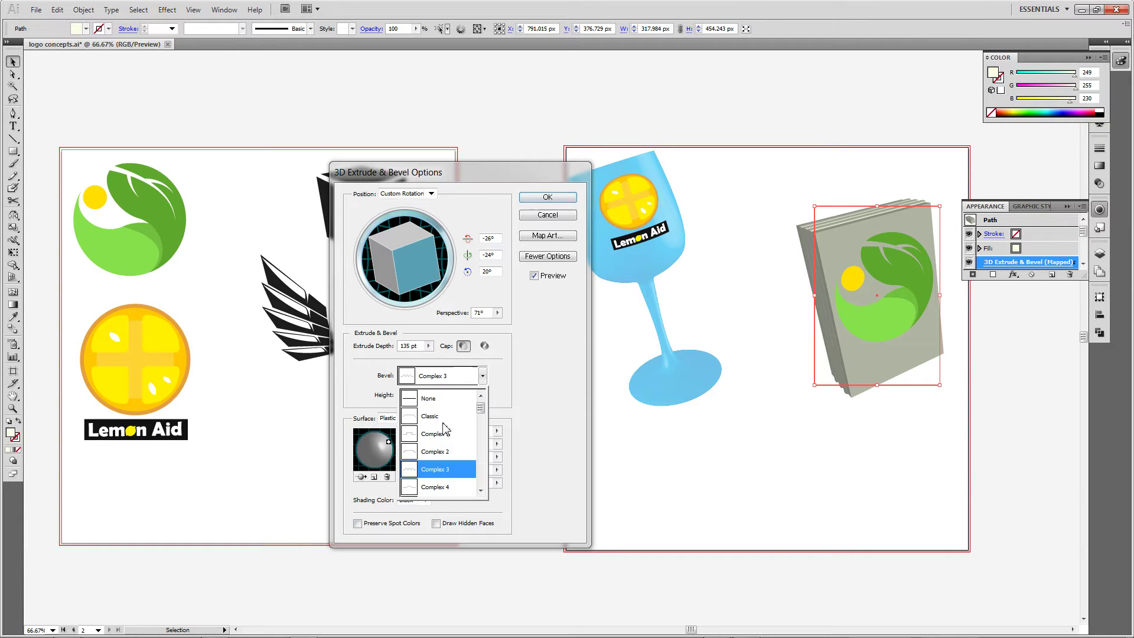
click(440, 488)
click(458, 376)
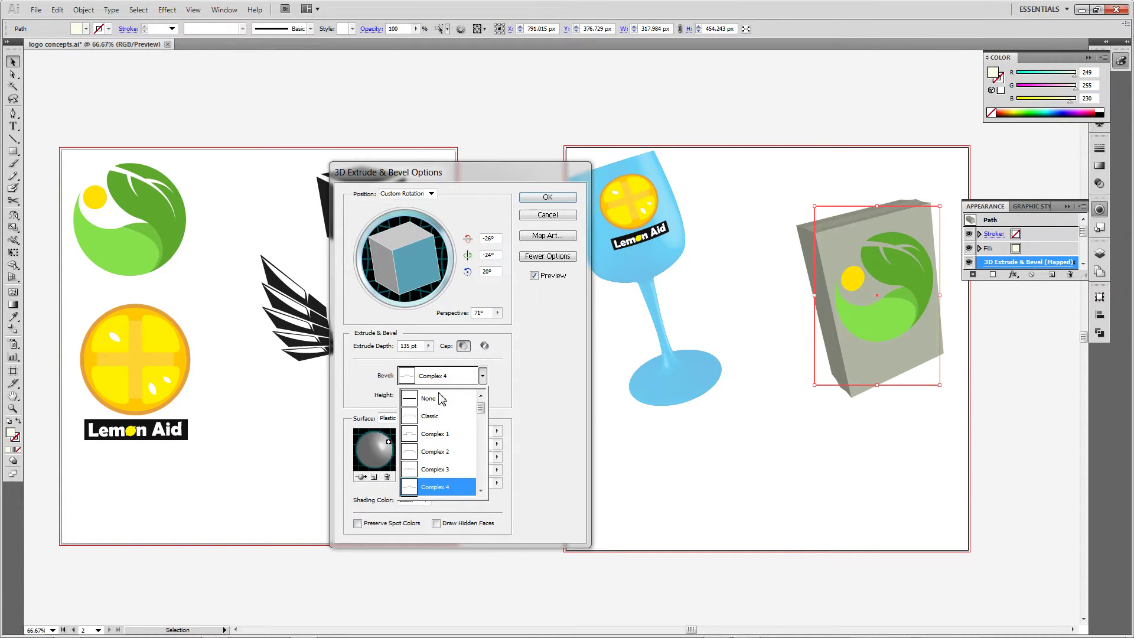
click(430, 416)
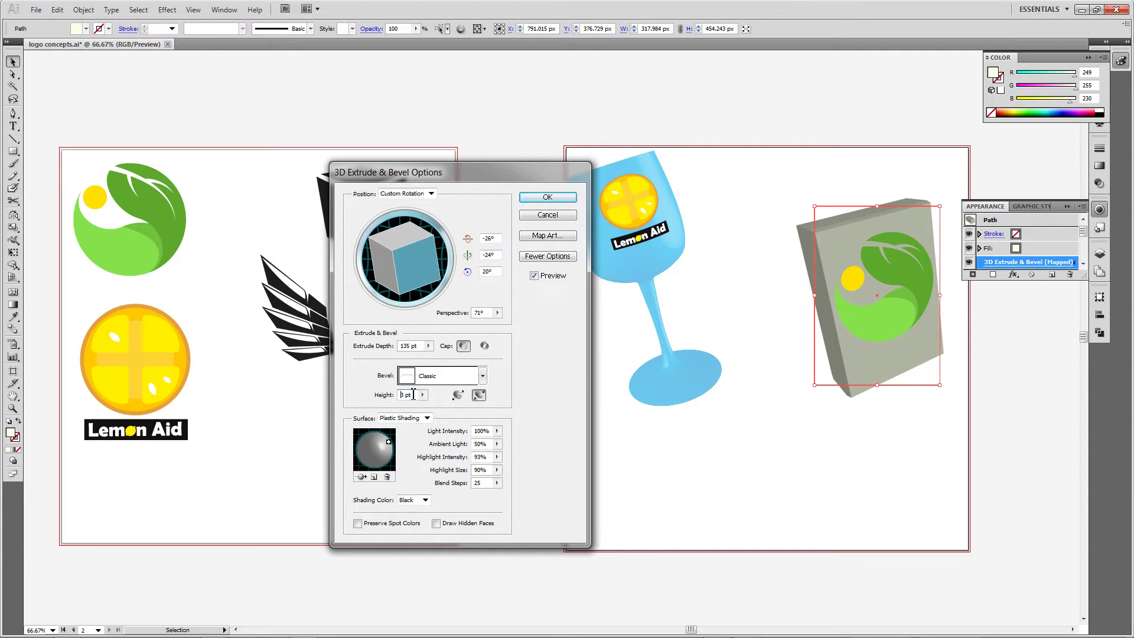
Set bevel height to 2 pt, blend steps to 82 and highlight size to 100%.
key(Down)
key(Down)
key(Down)
key(Up)
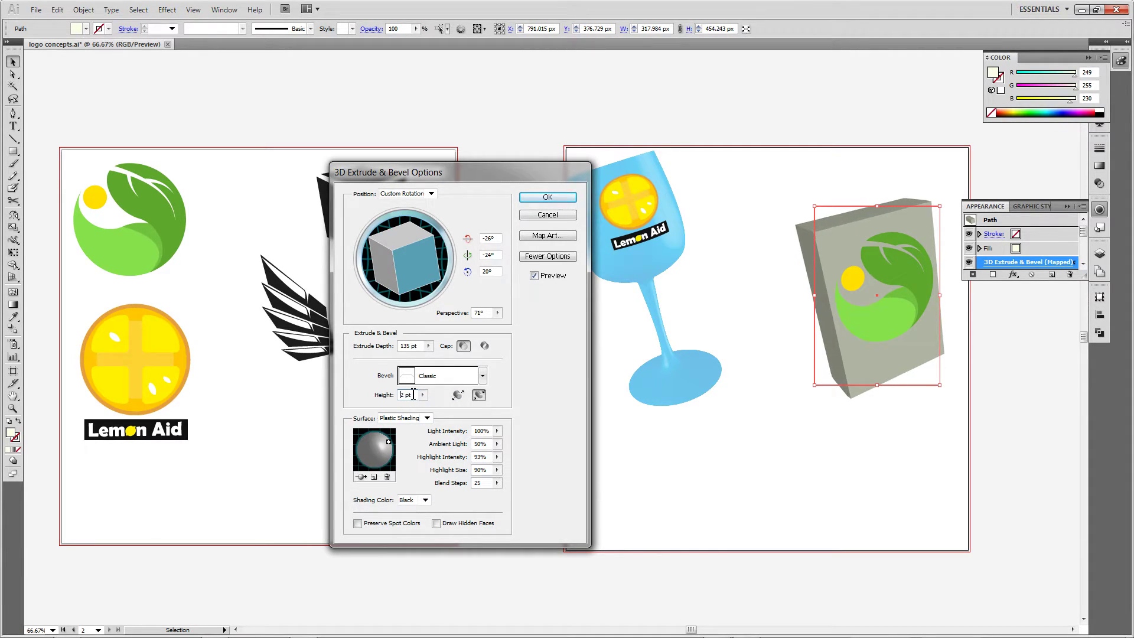
click(497, 483)
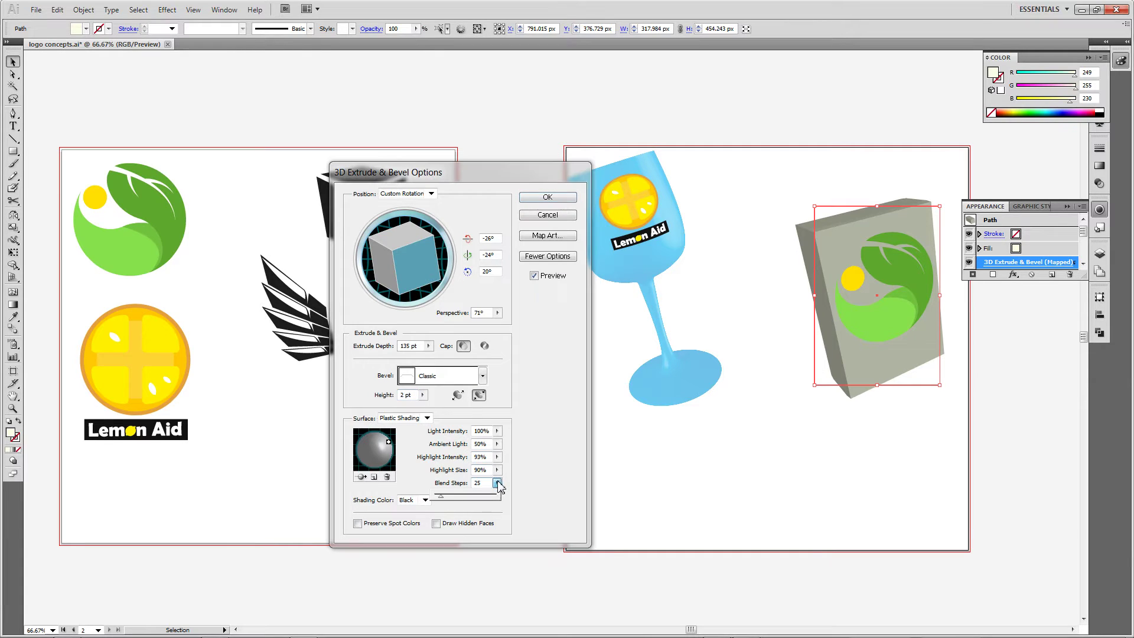
drag(456, 499, 457, 501)
click(494, 478)
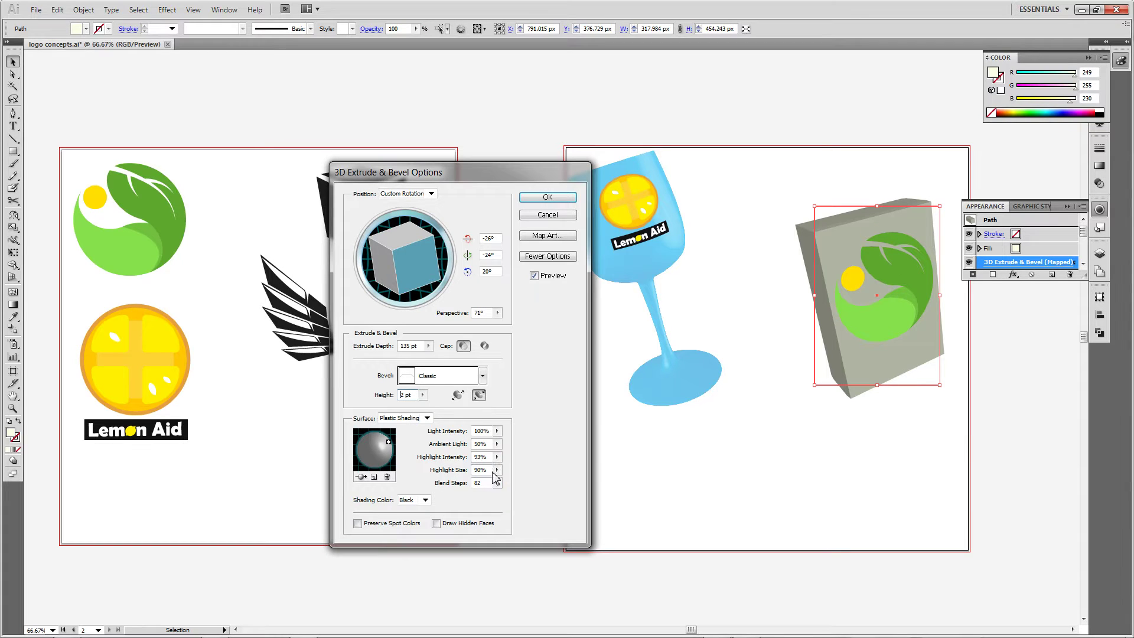
drag(495, 472, 502, 483)
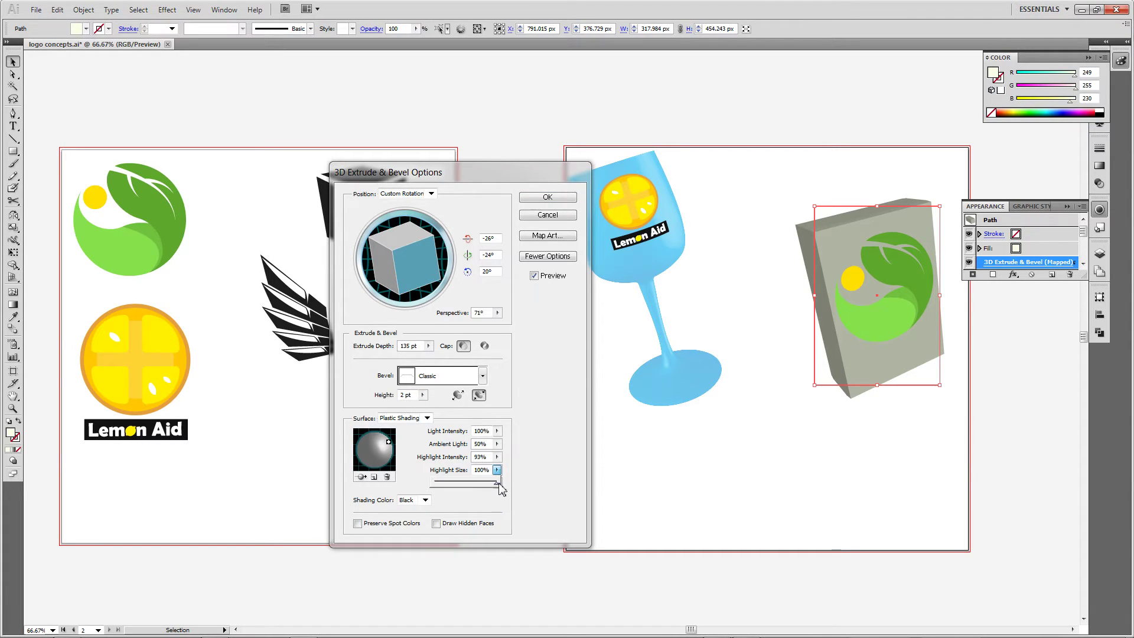
Switch the surface to Diffuse Shading and add a second light toward the front-right.
click(427, 417)
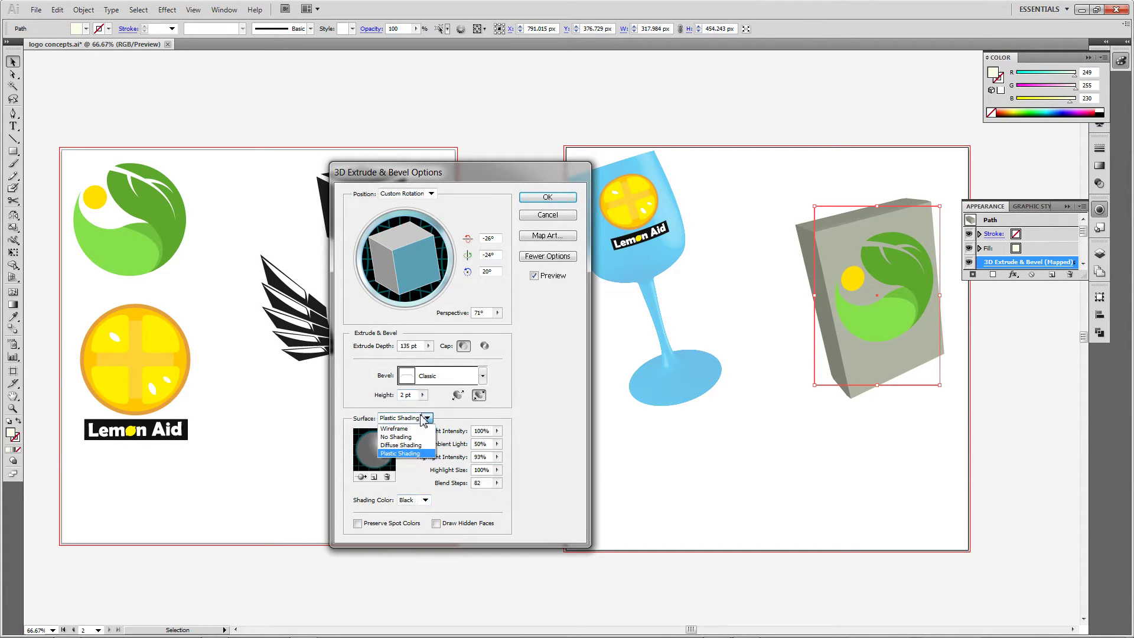
click(412, 444)
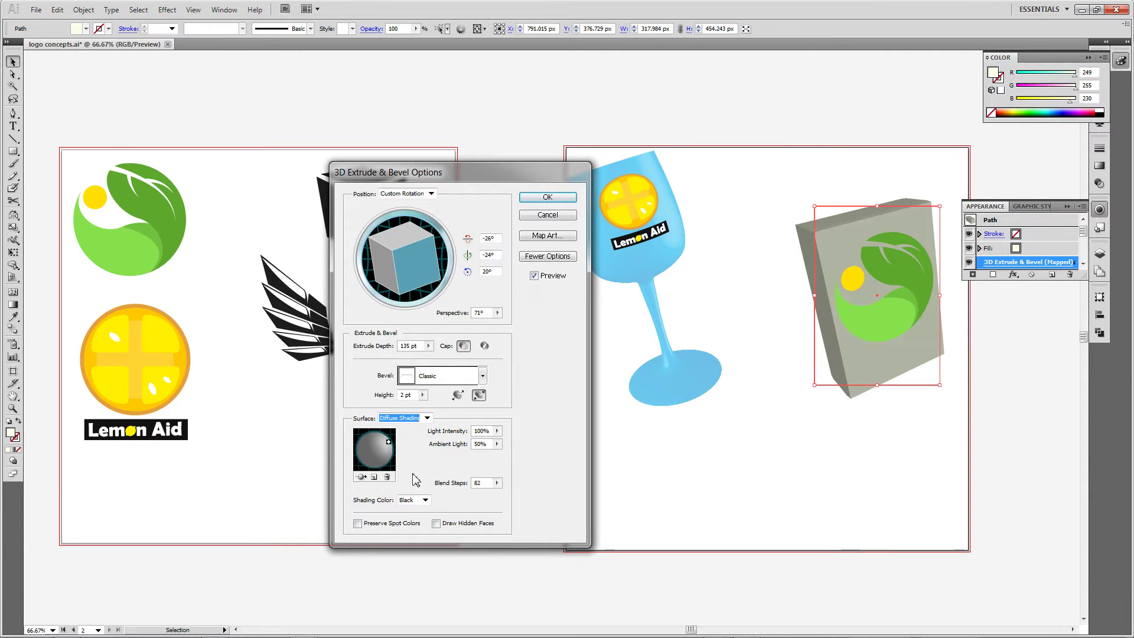
click(375, 477)
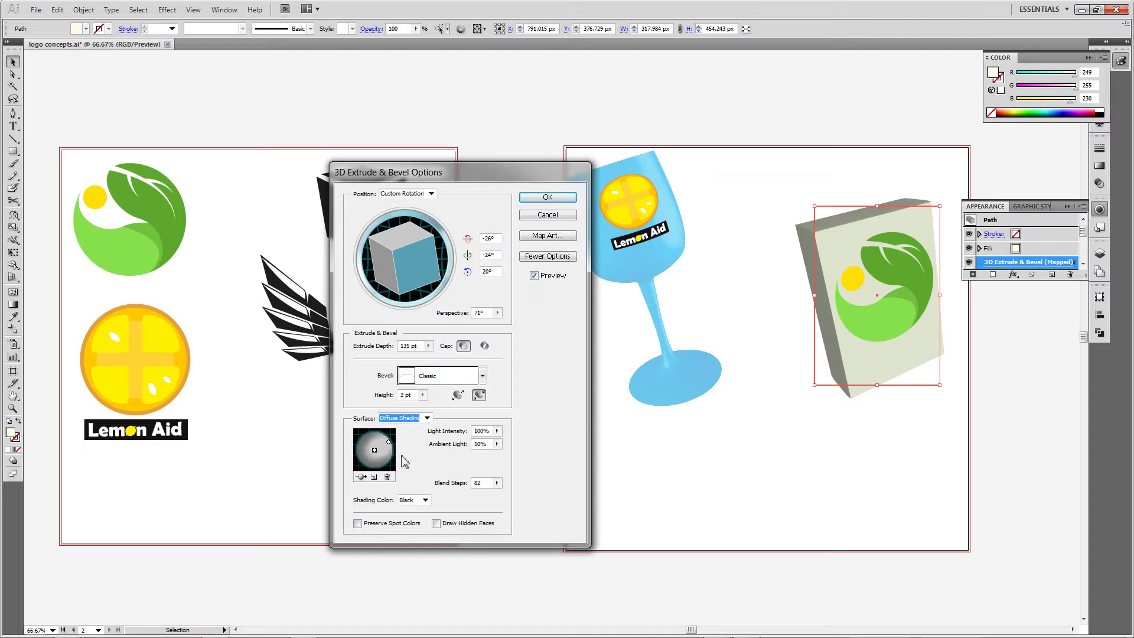
drag(388, 442, 373, 441)
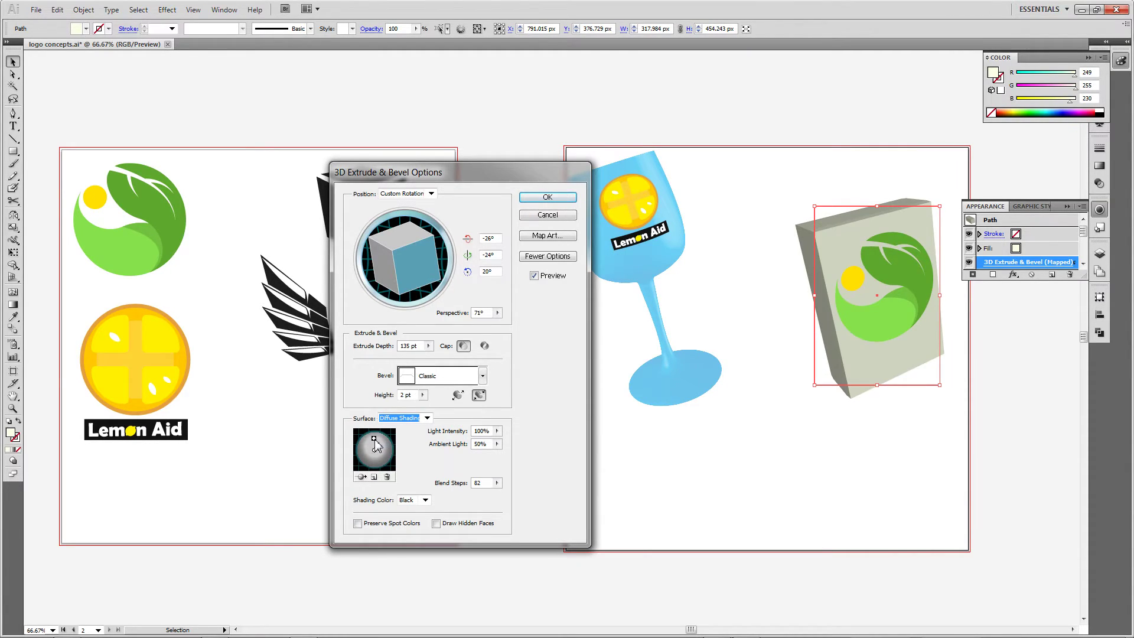
drag(372, 439, 391, 452)
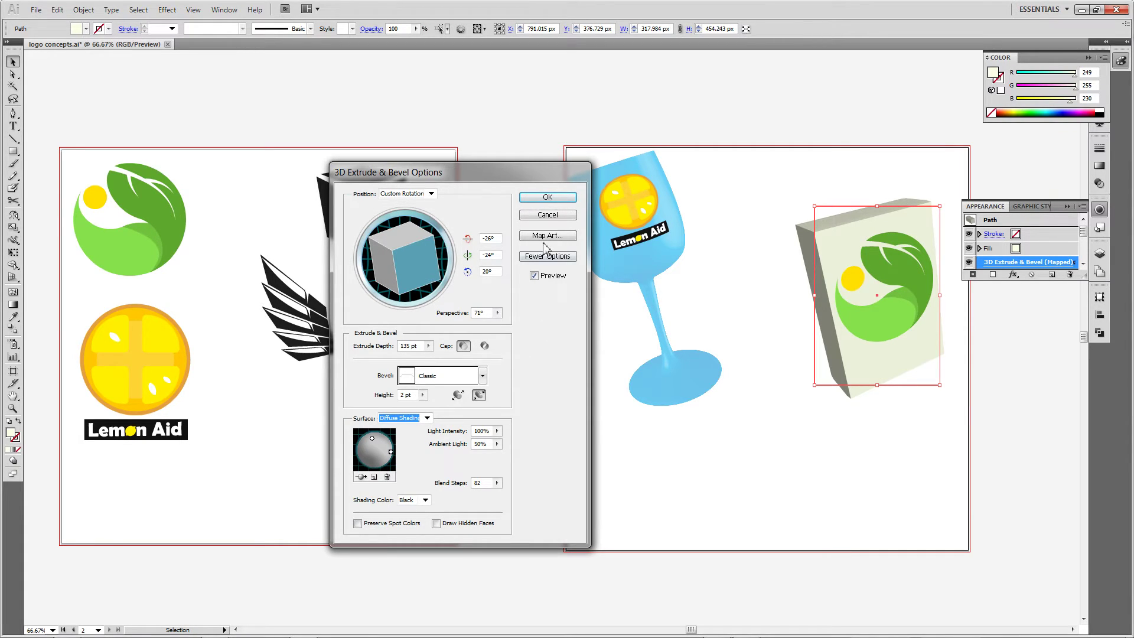
Apply the Extrude & Bevel settings, glance at the Effect menu, and deselect the box.
click(547, 197)
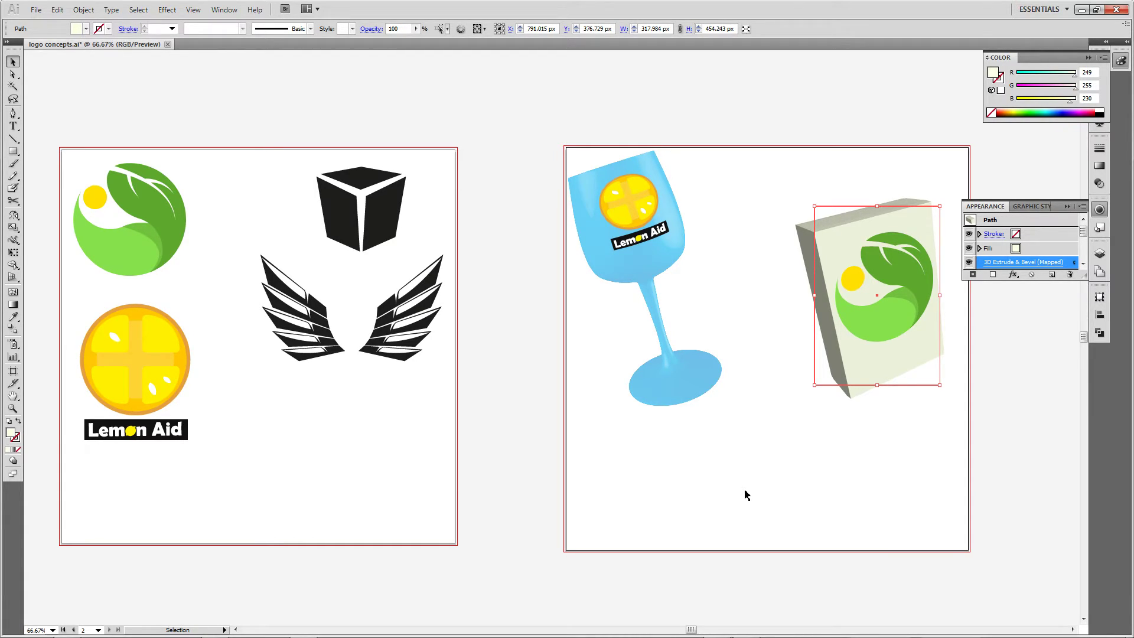
click(167, 10)
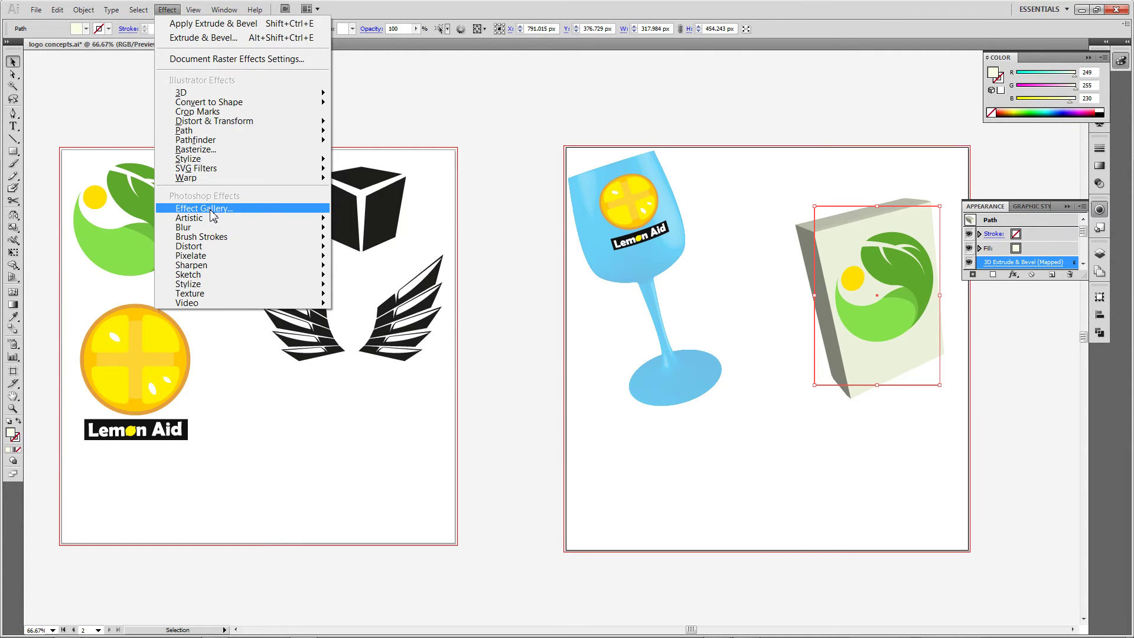
mouse_move(184, 130)
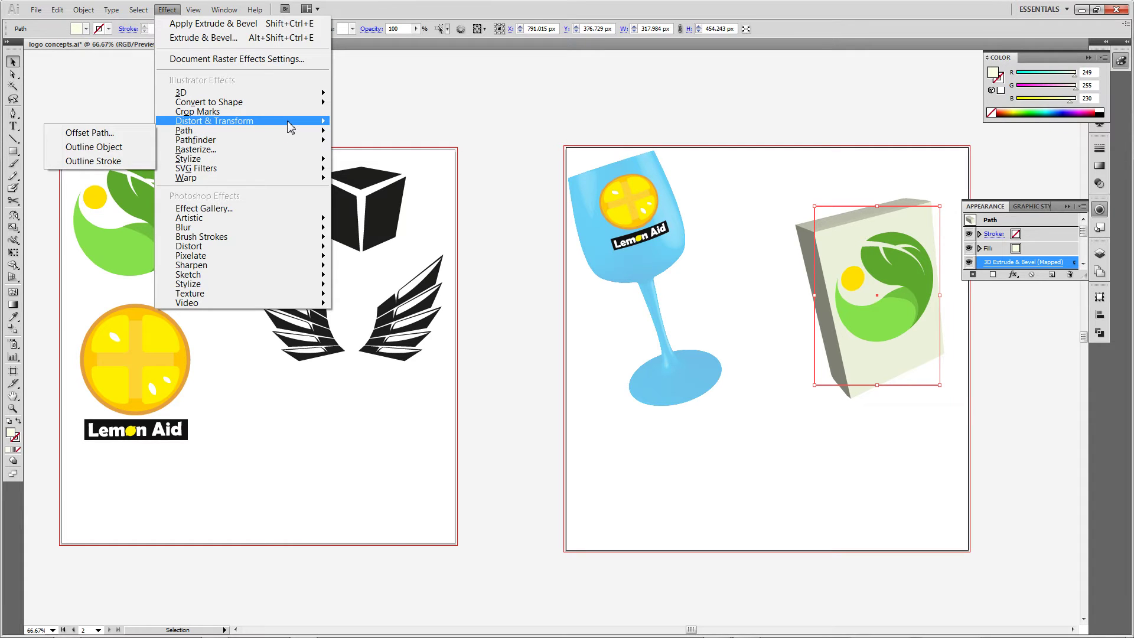
mouse_move(214, 121)
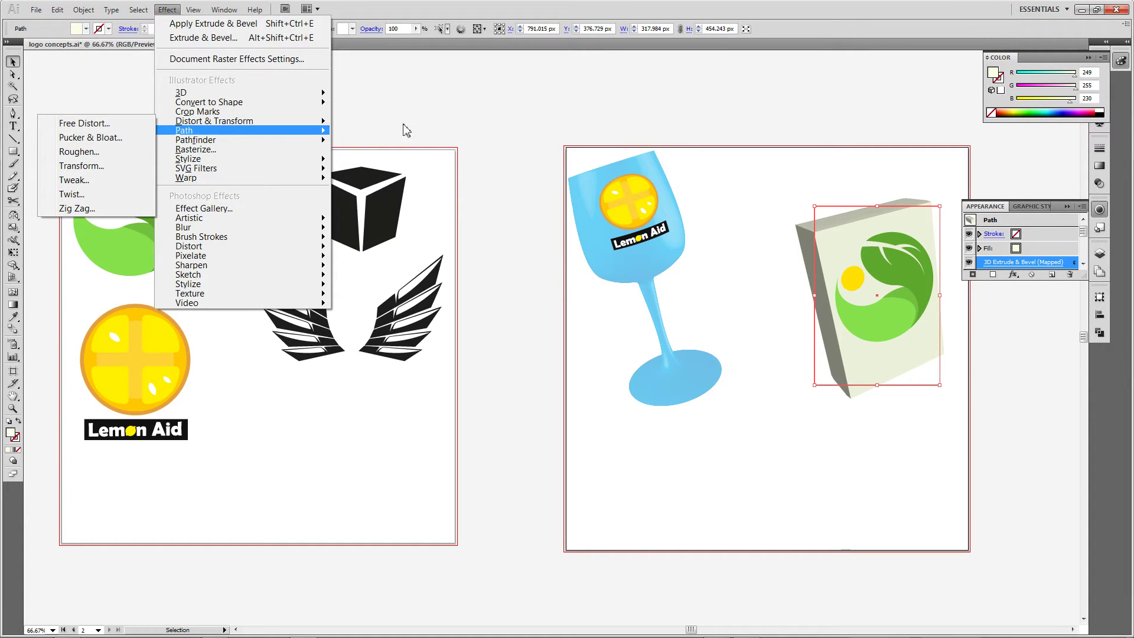
click(413, 127)
Select the whole black cube logo group.
click(370, 176)
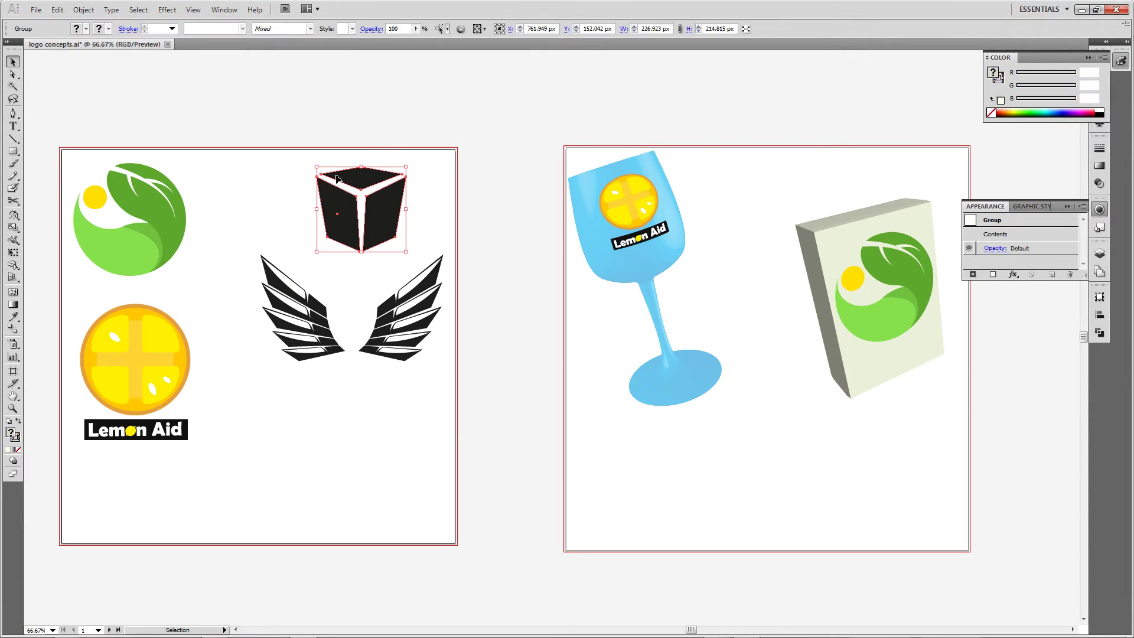
click(329, 173)
click(357, 174)
Browse the brush and pencil tools, then pick the Scallop Tool from the liquify flyout.
click(14, 190)
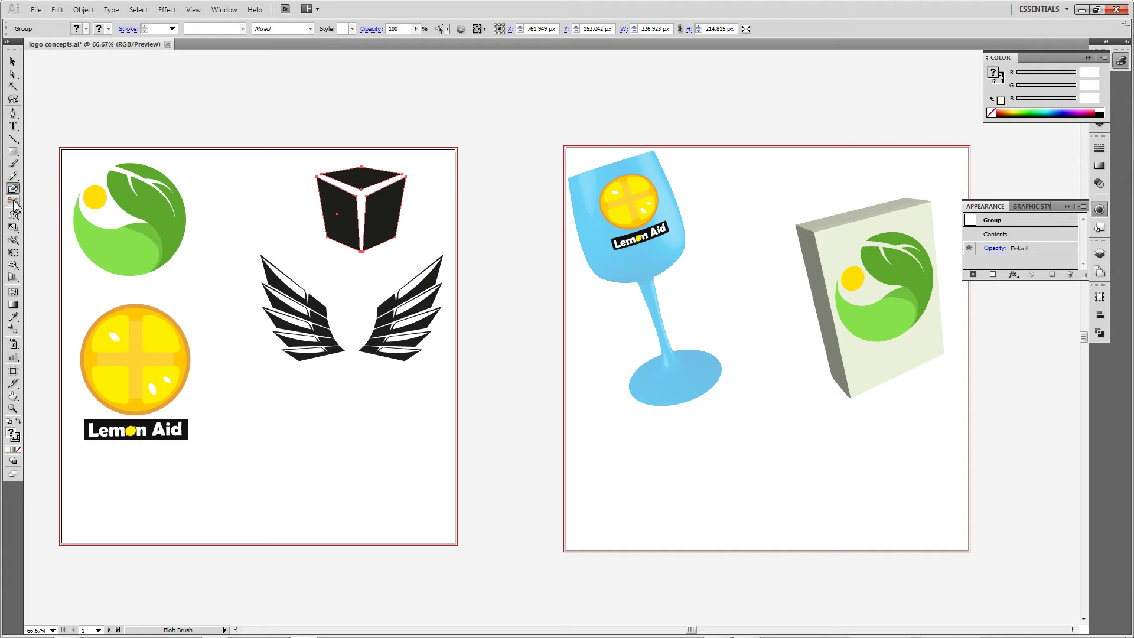
click(14, 200)
click(13, 175)
click(14, 165)
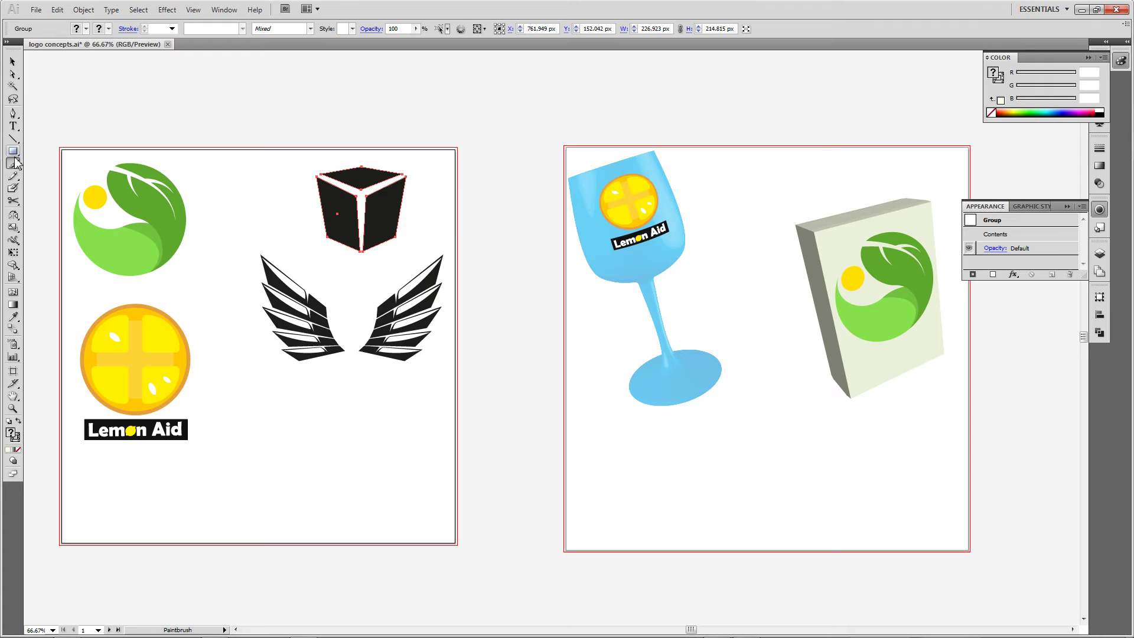
click(10, 239)
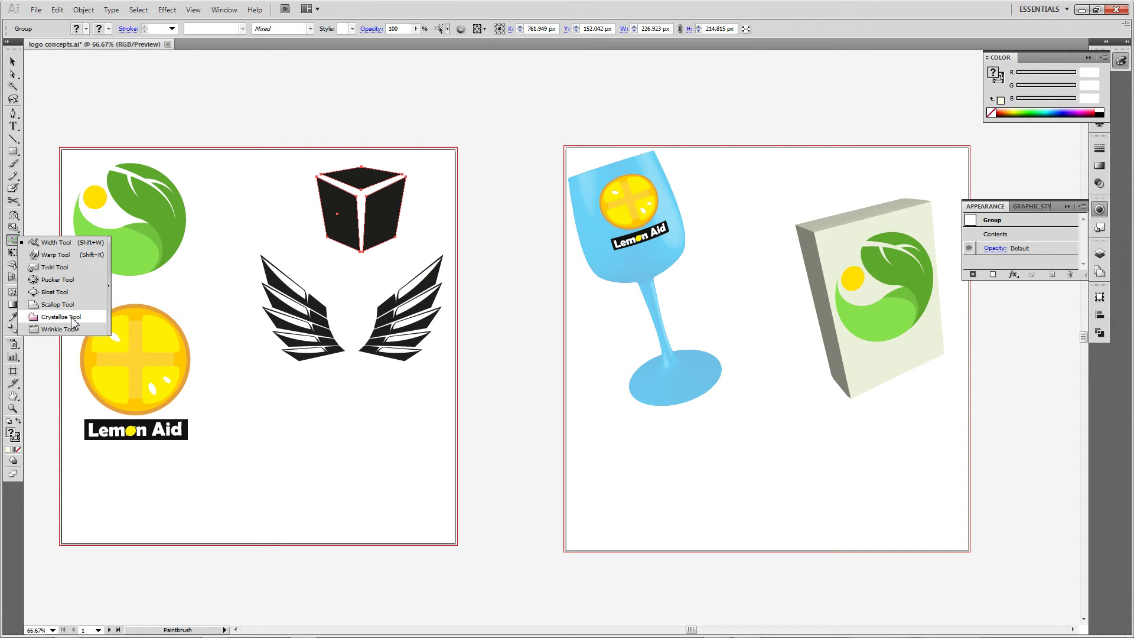
click(74, 305)
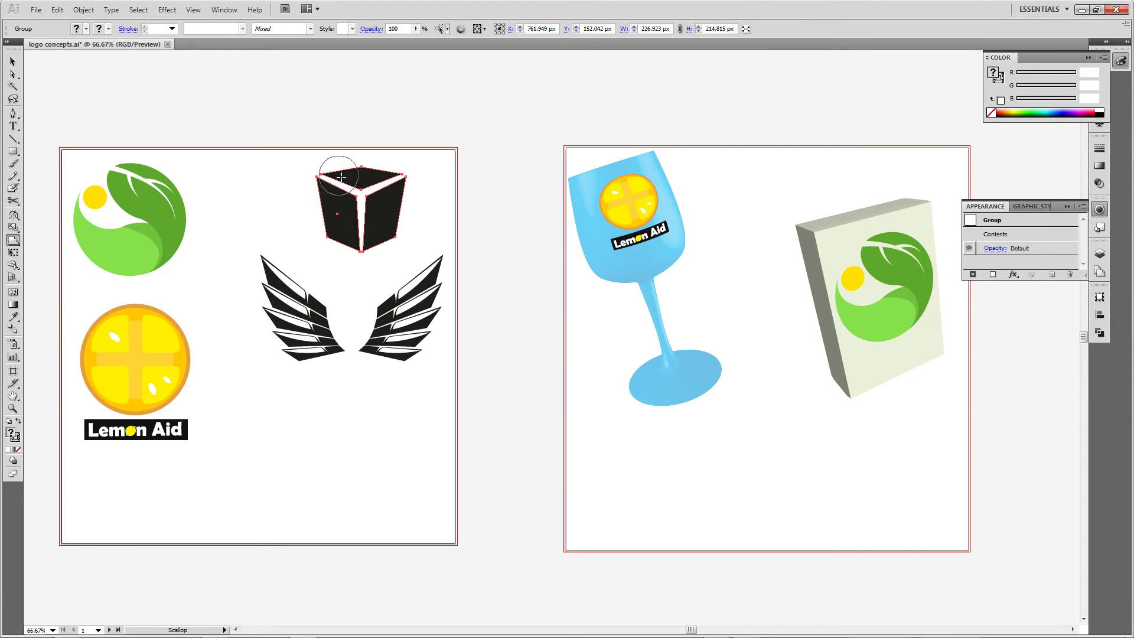
key(v)
key(ctrl+plus)
key(ctrl+plus)
key(ctrl+plus)
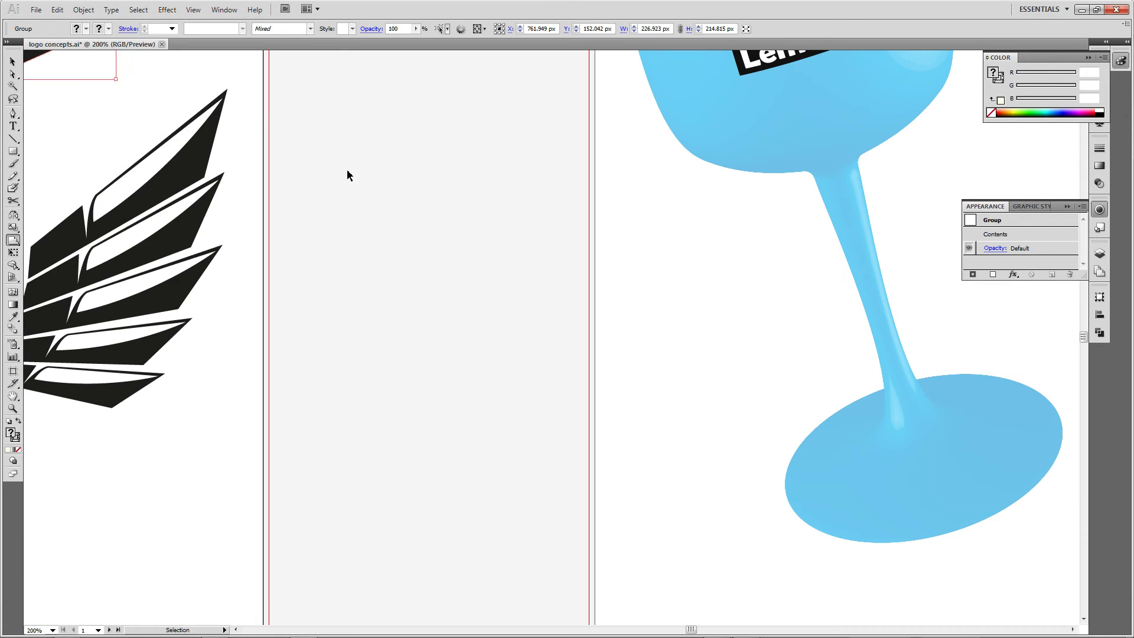
scroll(349, 172, up, 5)
scroll(349, 173, up, 2)
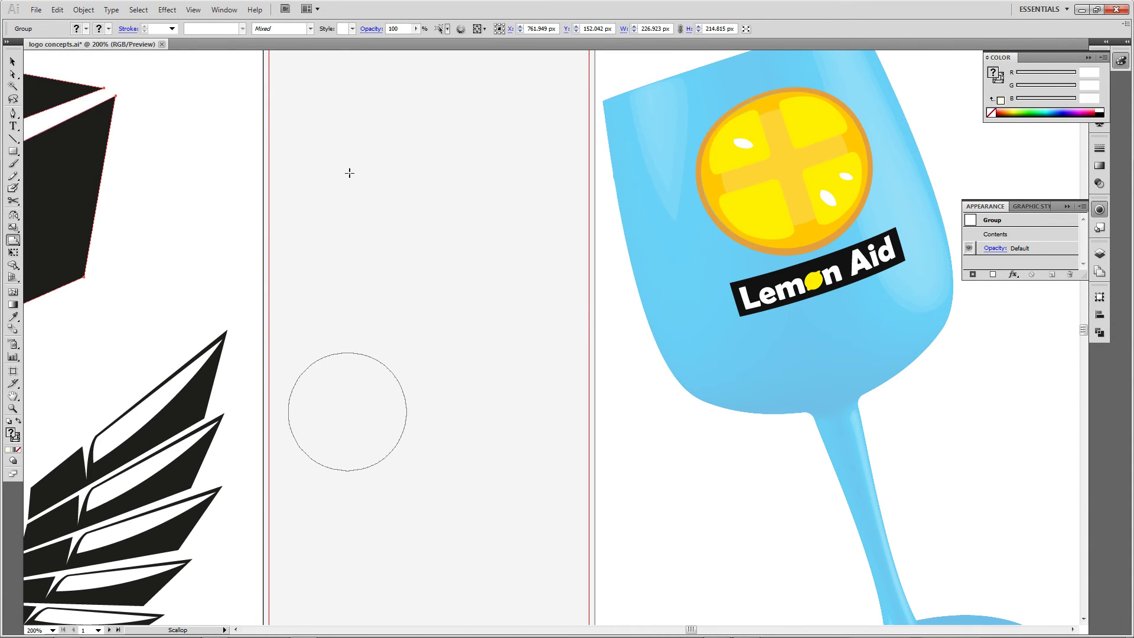
scroll(349, 173, left, 5)
scroll(350, 181, down, 1)
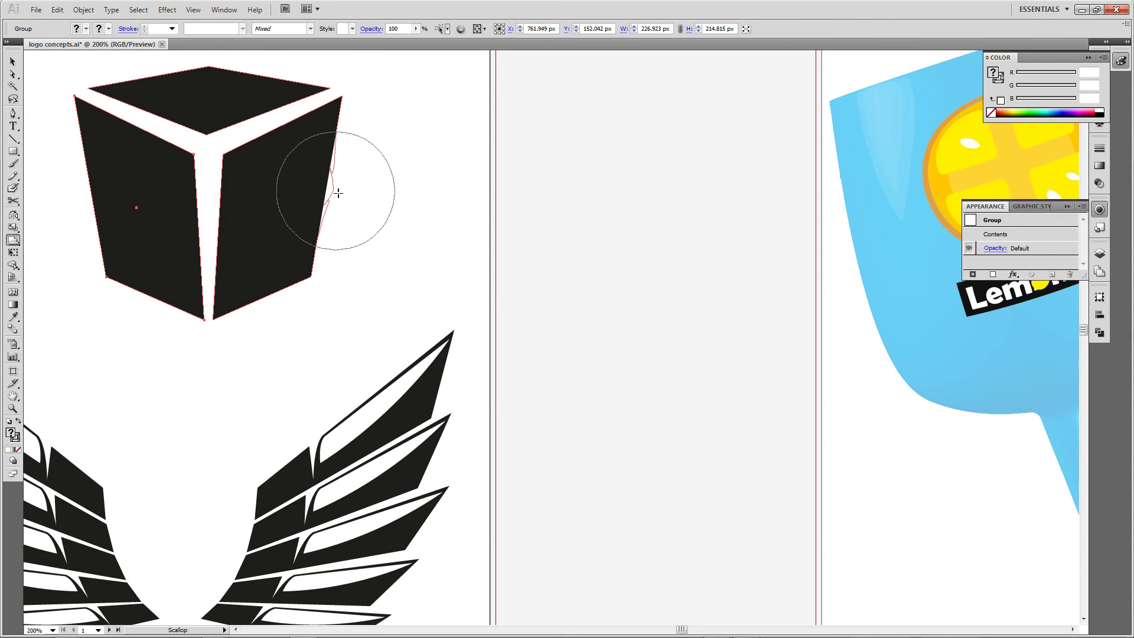
mouse_move(369, 190)
mouse_down()
mouse_move(384, 193)
mouse_move(302, 232)
mouse_move(240, 293)
mouse_move(169, 236)
mouse_move(189, 198)
mouse_move(152, 140)
mouse_move(277, 65)
mouse_move(277, 97)
mouse_move(248, 112)
mouse_up()
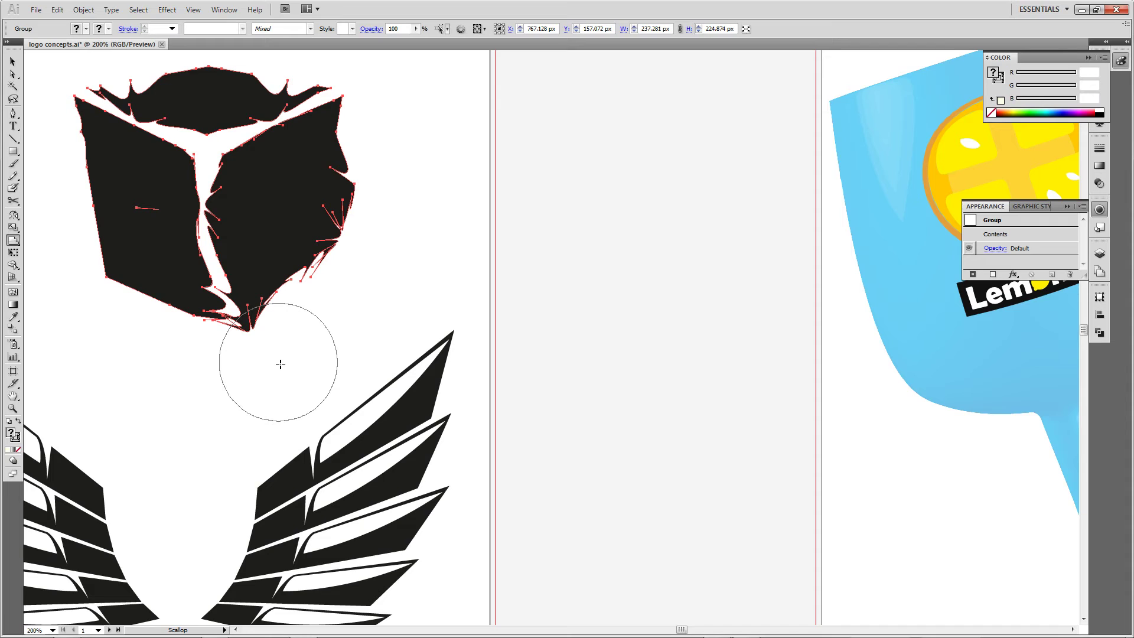
key(ctrl+z)
key(ctrl+z)
key(ctrl+z)
key(ctrl+z)
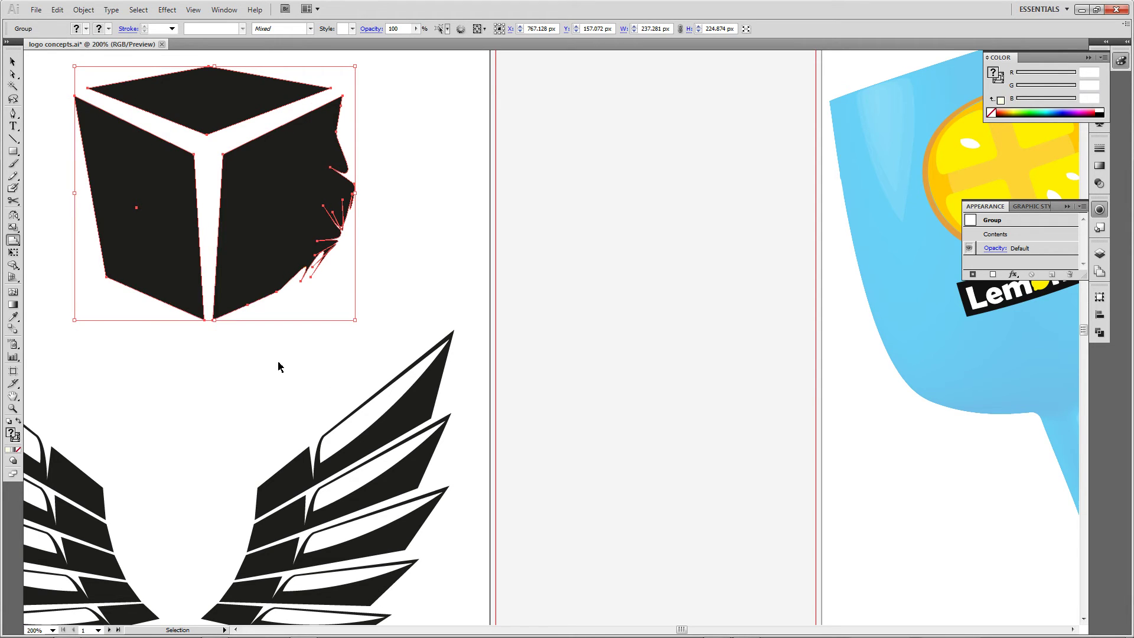
key(ctrl+z)
key(ctrl+z)
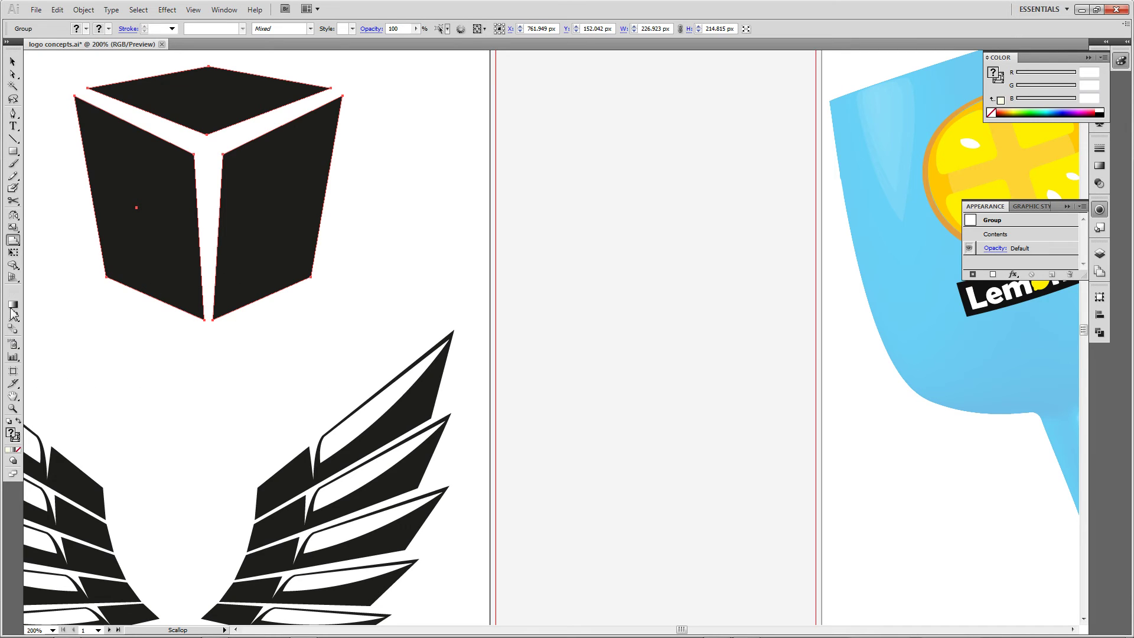
Crystallize the cube's left face, right and top edges and centre, undoing the bottom spikes.
click(13, 241)
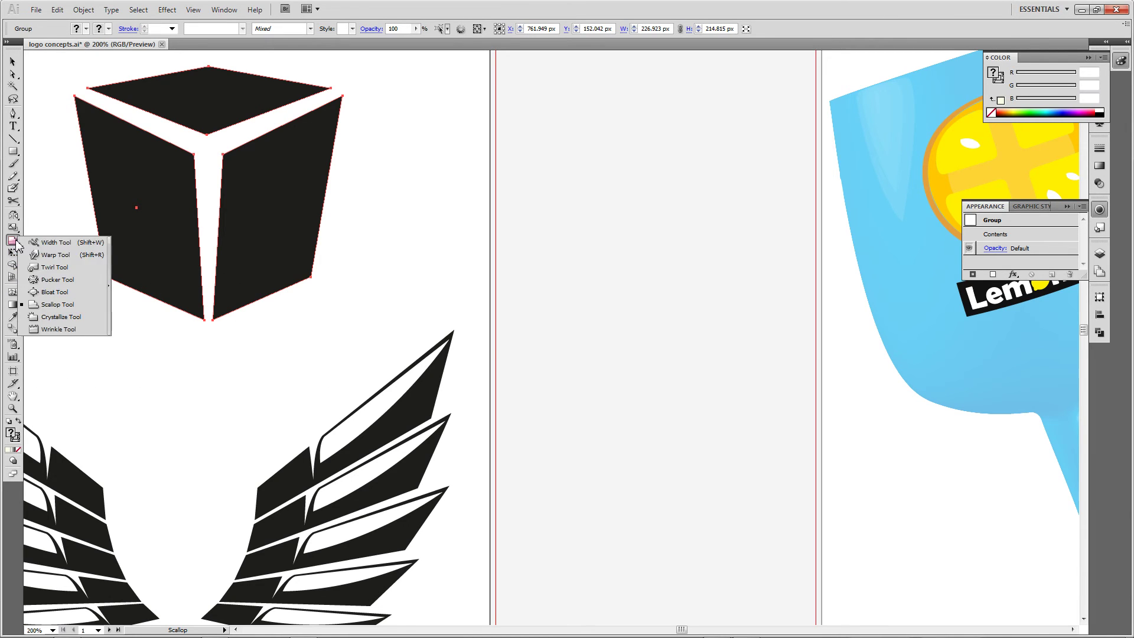
click(61, 316)
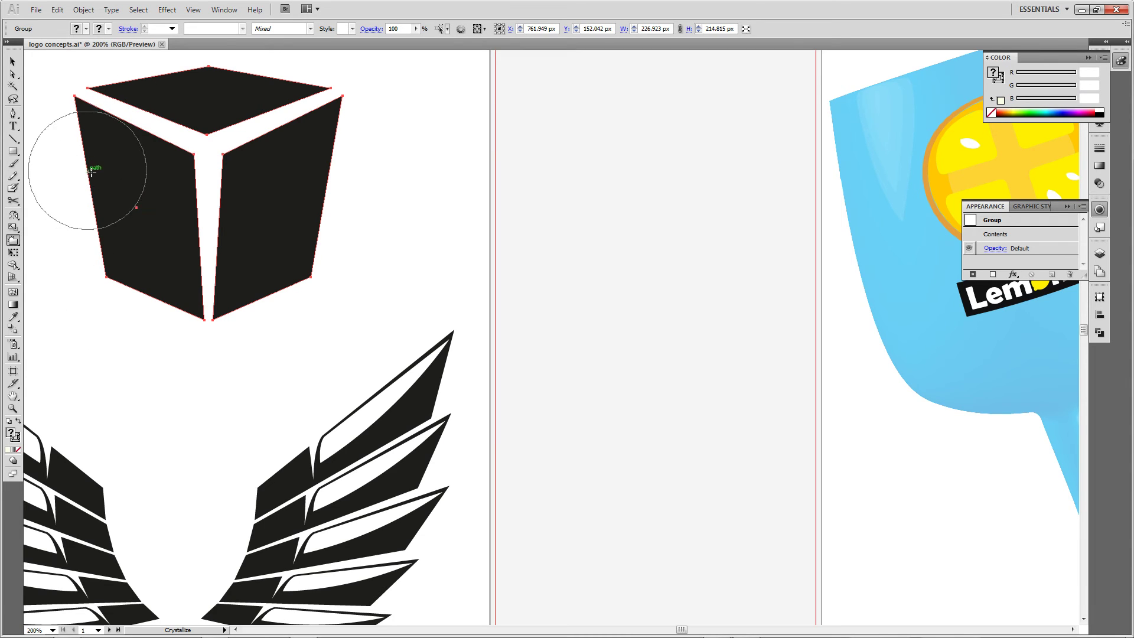
drag(94, 177, 157, 233)
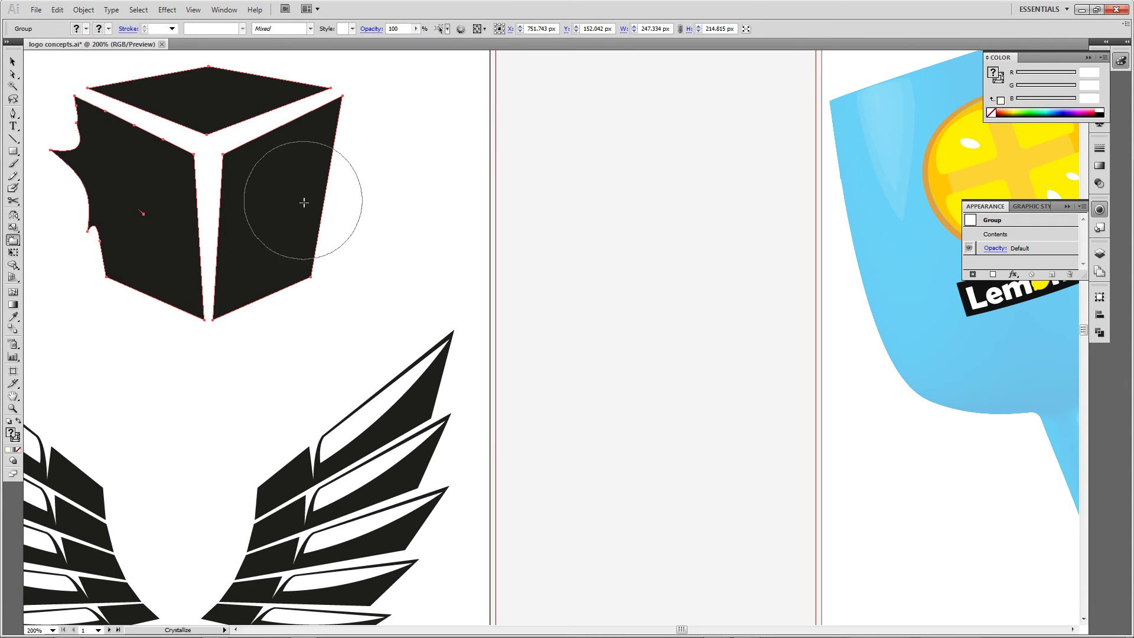
drag(304, 198, 303, 164)
drag(210, 61, 210, 63)
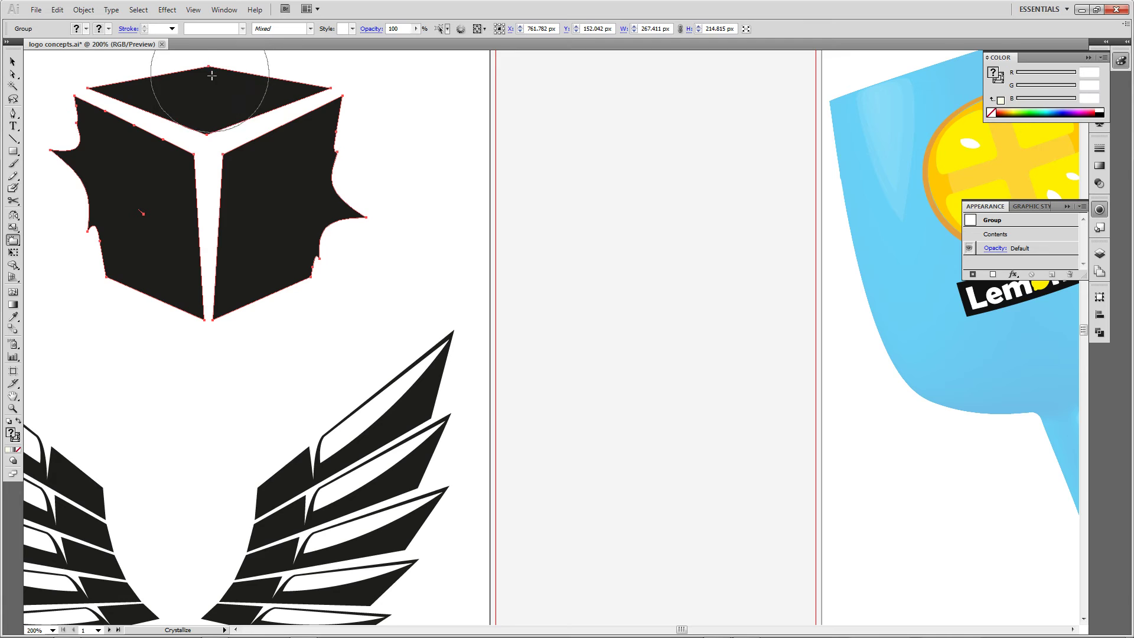
drag(217, 307, 213, 312)
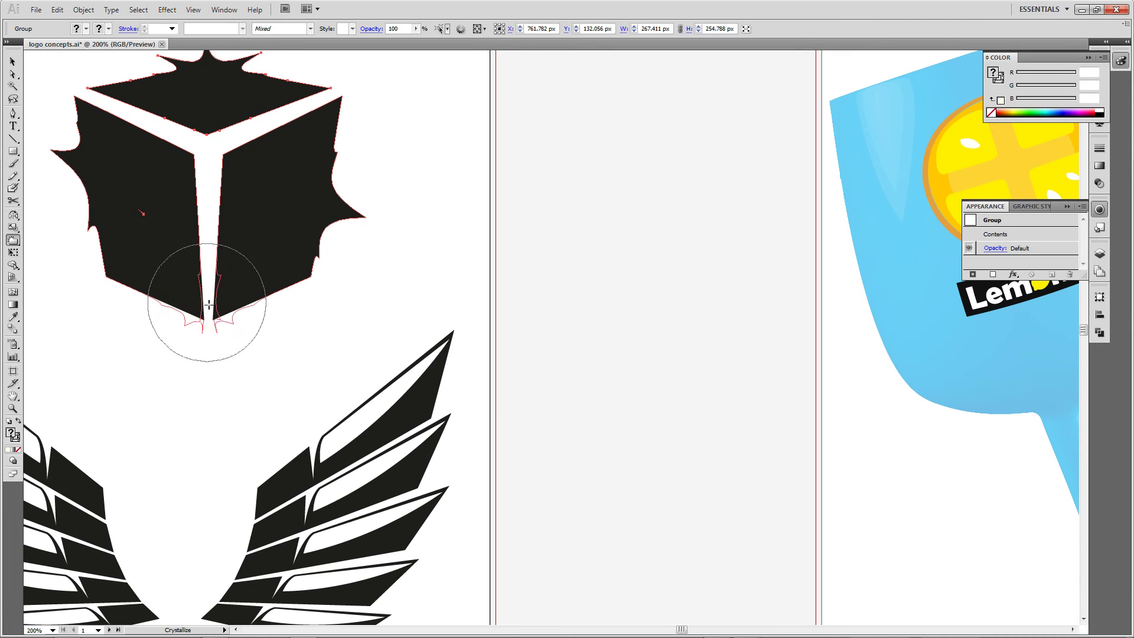
key(ctrl+z)
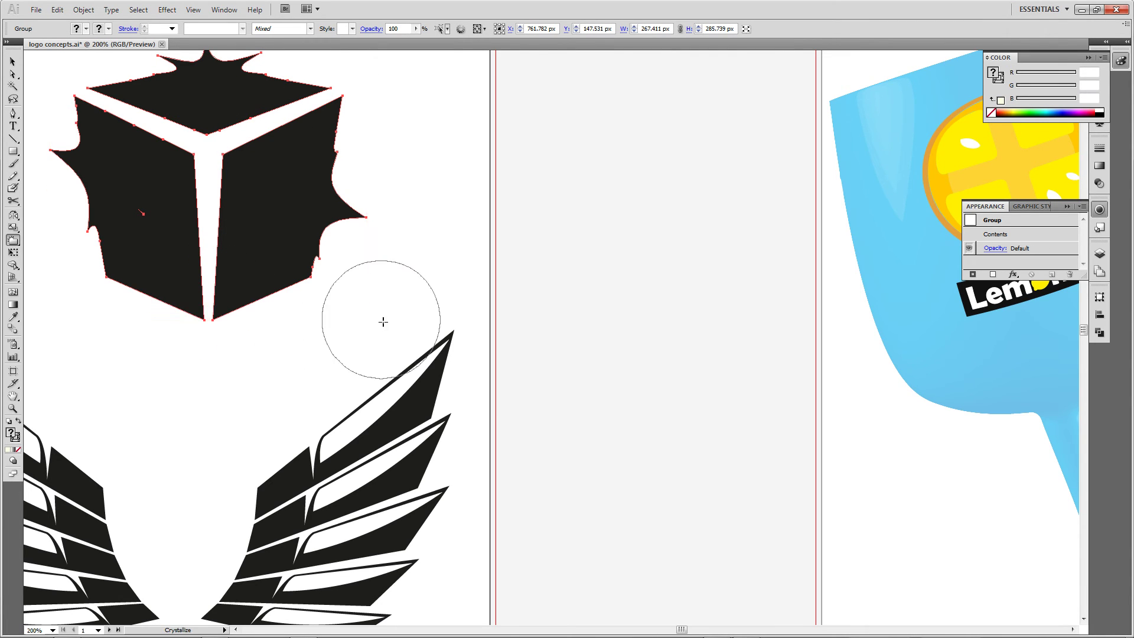
drag(213, 169, 218, 165)
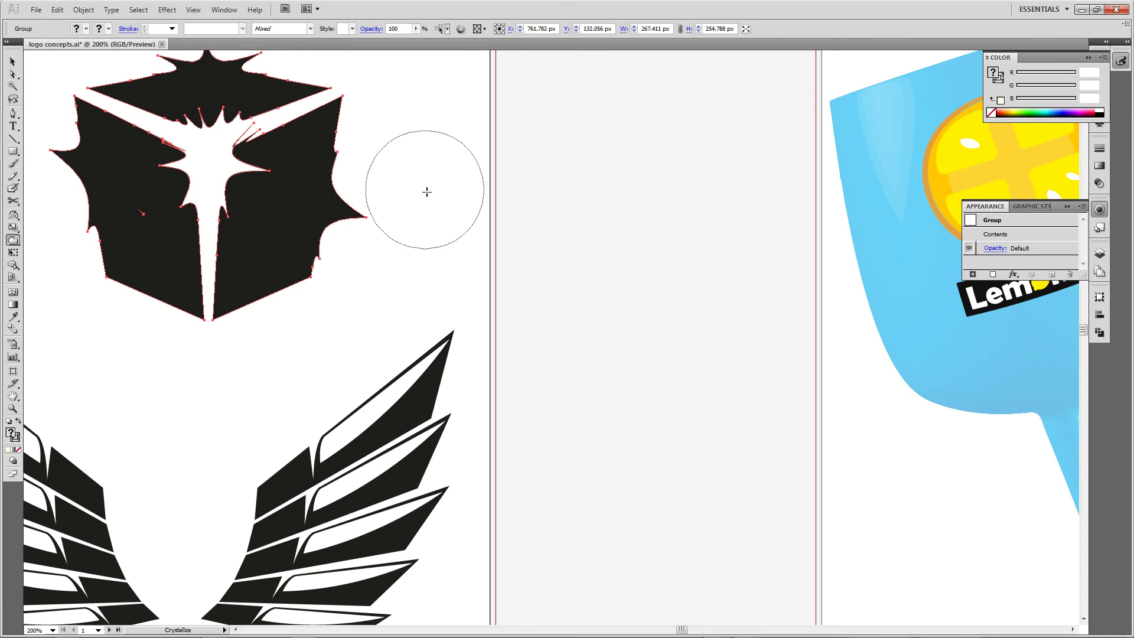
Return to the Selection tool and deselect the cube.
key(c)
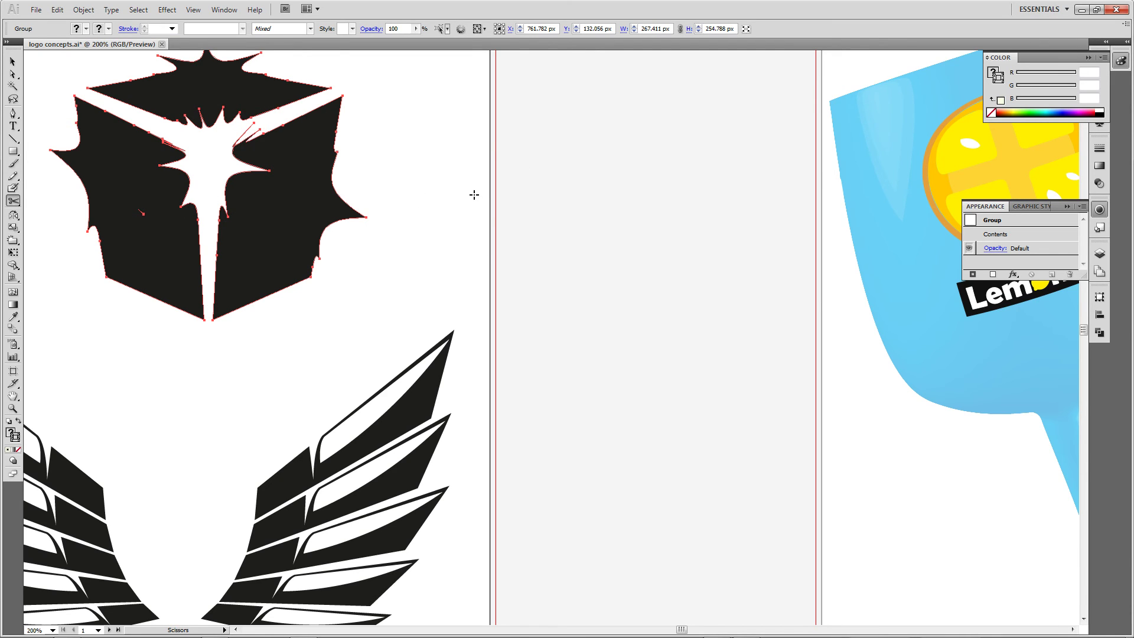
key(v)
click(475, 194)
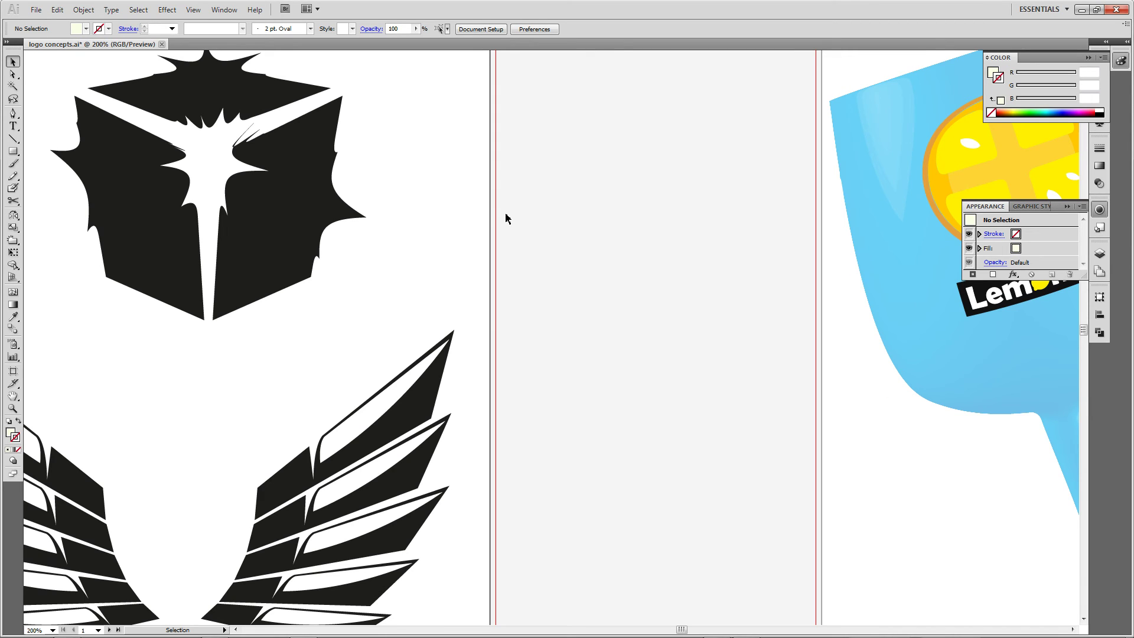
Undo the crystallize spikes so the cube returns to its clean shape.
scroll(505, 218, up, 3)
scroll(506, 218, up, 1)
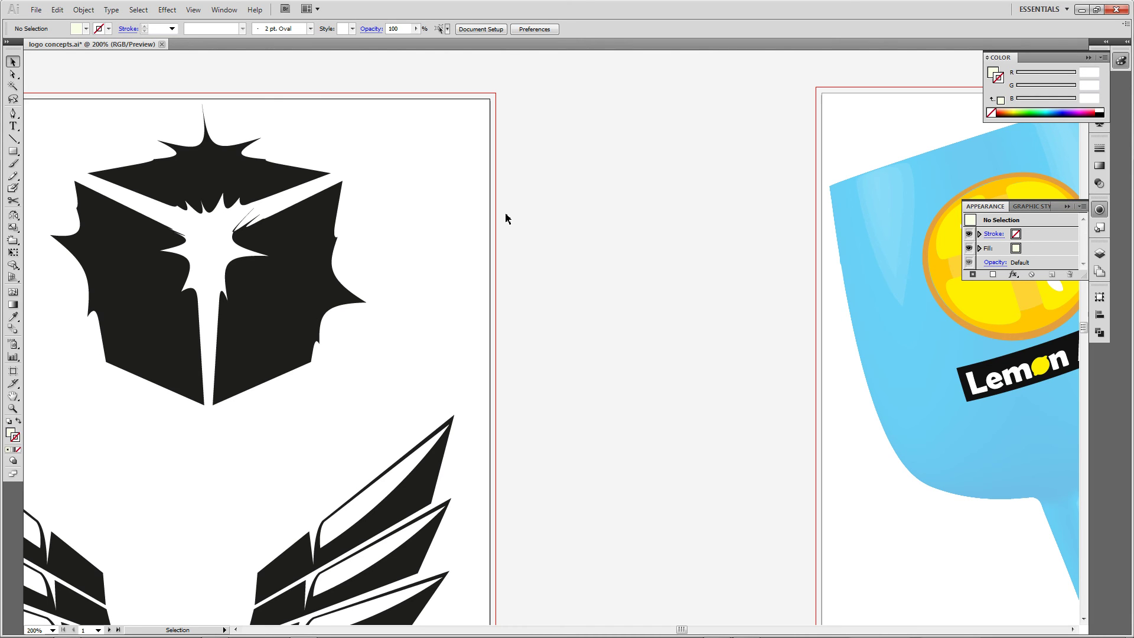
key(ctrl+z)
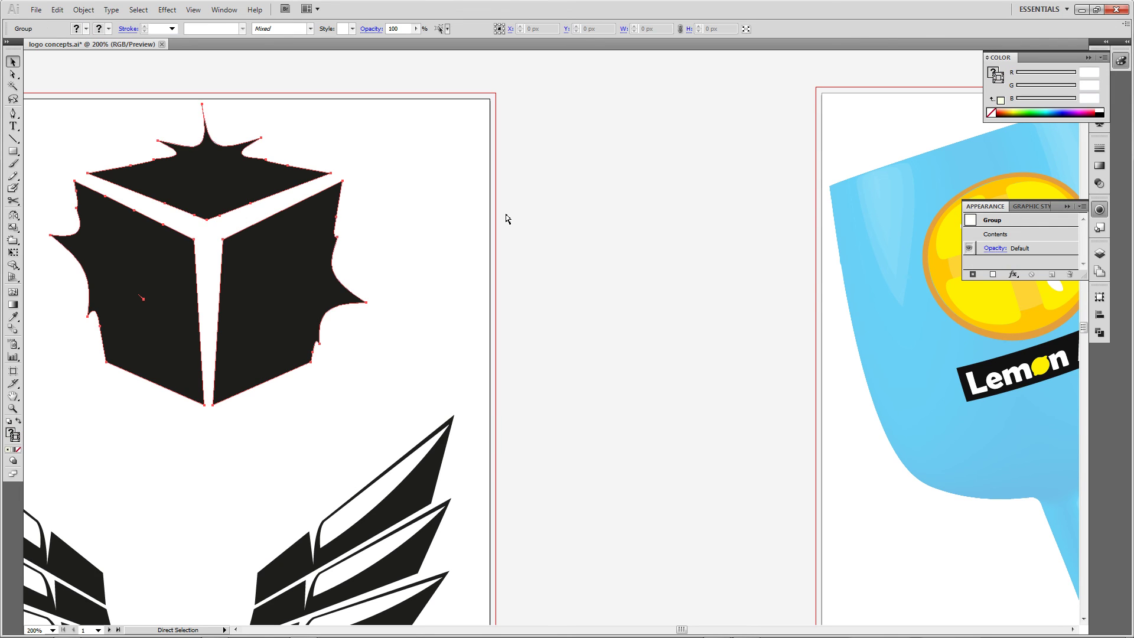
key(ctrl+z)
key(ctrl+z)
key(ctrl+z)
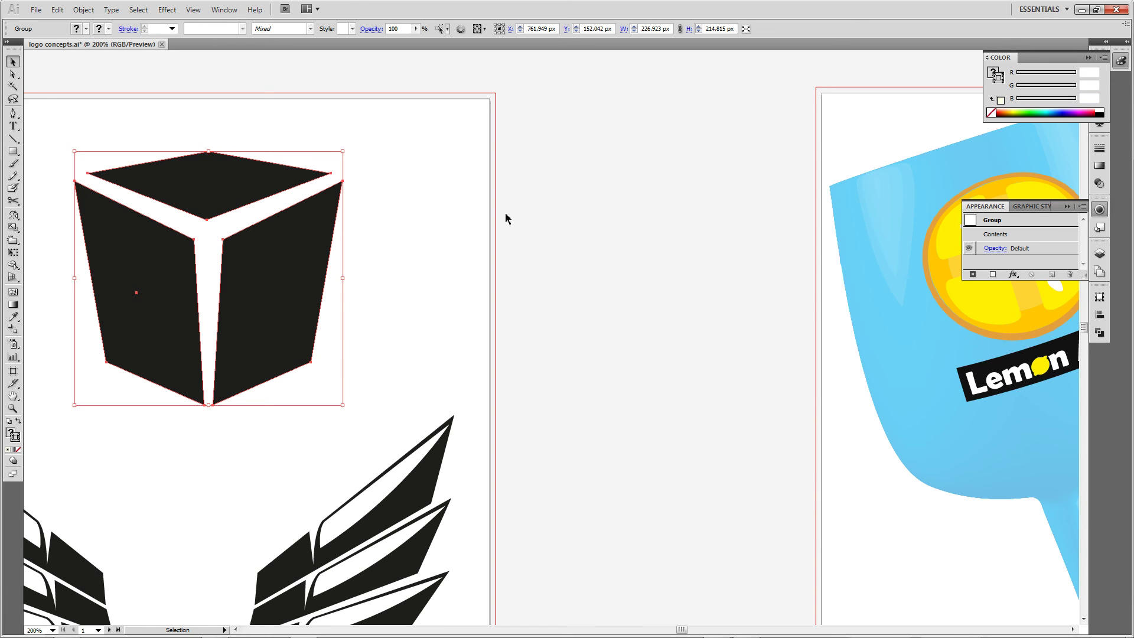
Zoom out to show both artboards, then switch over to Affinity Designer.
key(ctrl+minus)
key(ctrl+minus)
scroll(679, 331, right, 5)
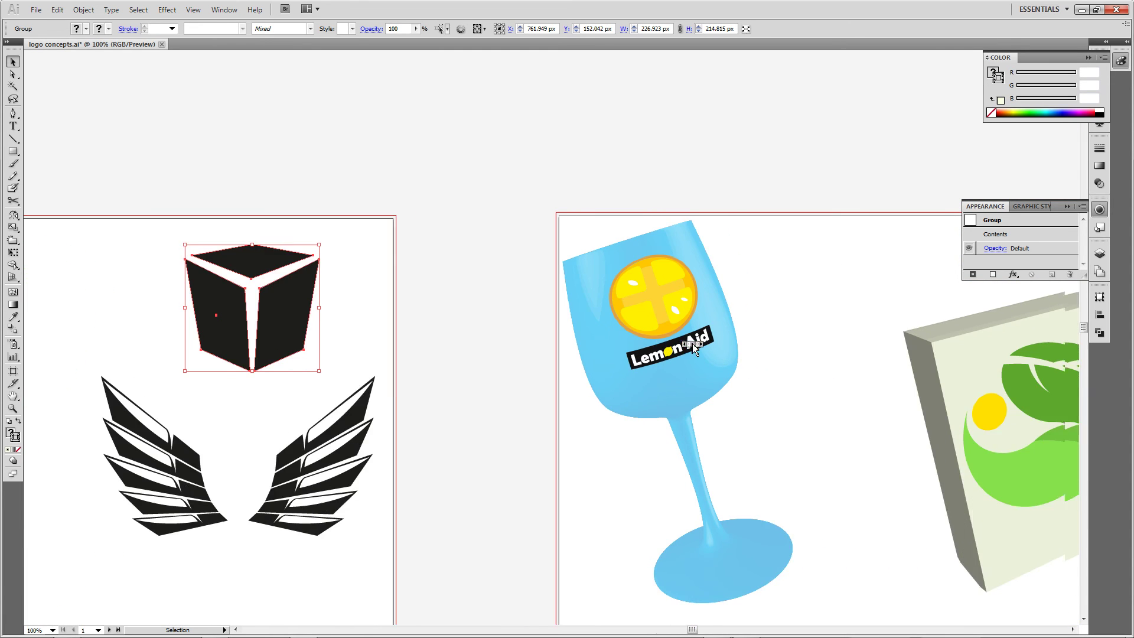
scroll(694, 348, right, 5)
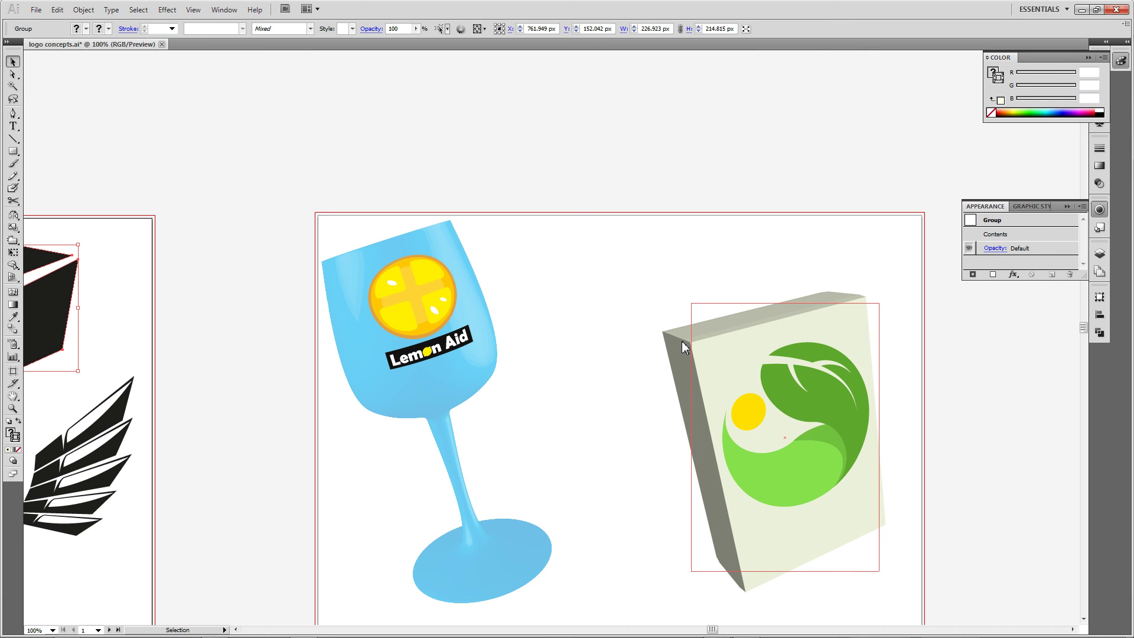
key(a)
key(ctrl+minus)
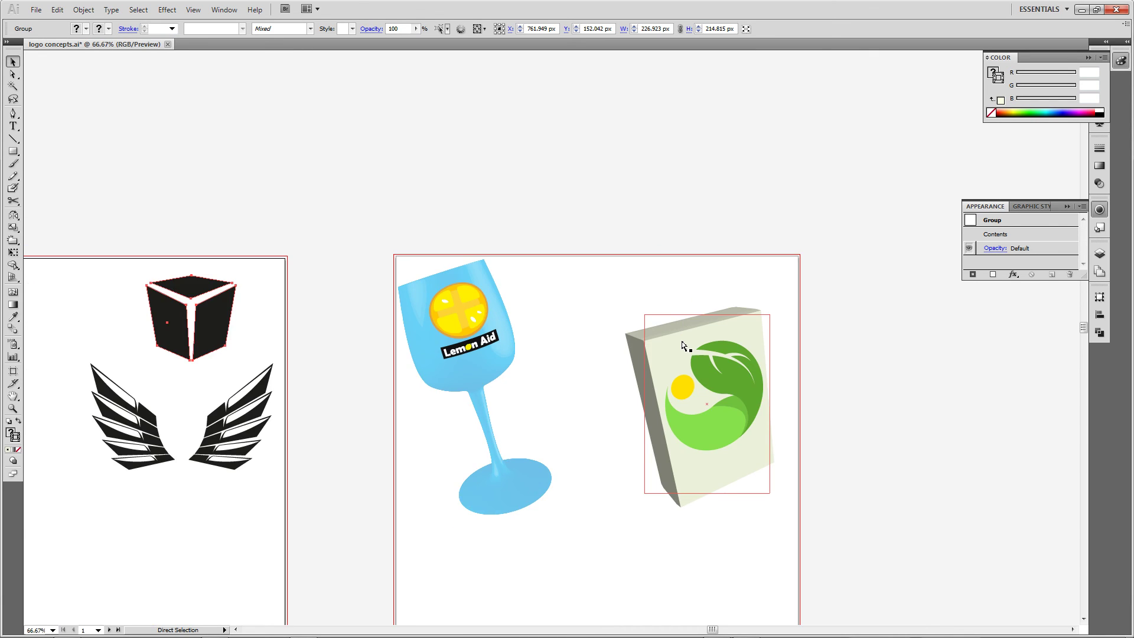
key(ctrl+minus)
key(v)
scroll(685, 347, left, 2)
scroll(685, 348, left, 2)
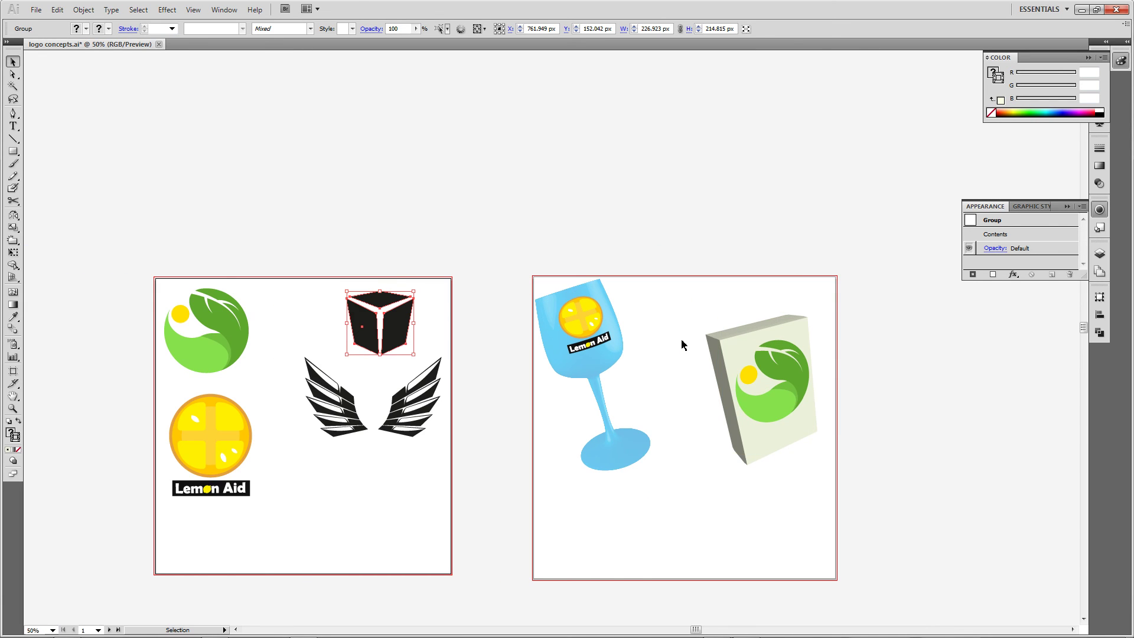
key(alt+Tab)
key(alt+Tab)
key(alt+Tab)
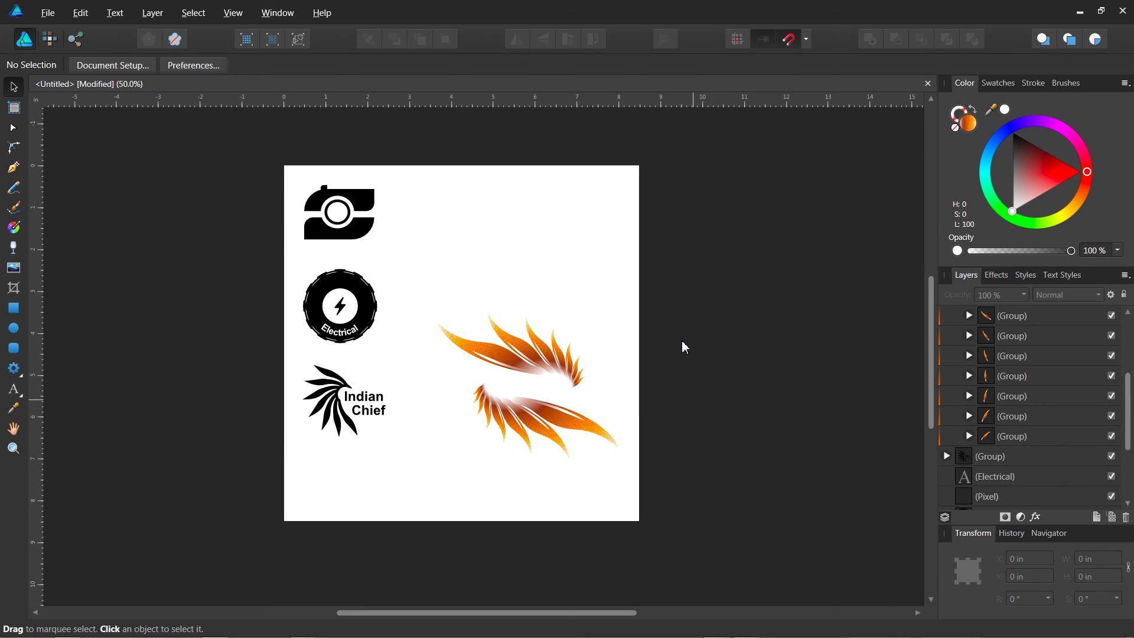